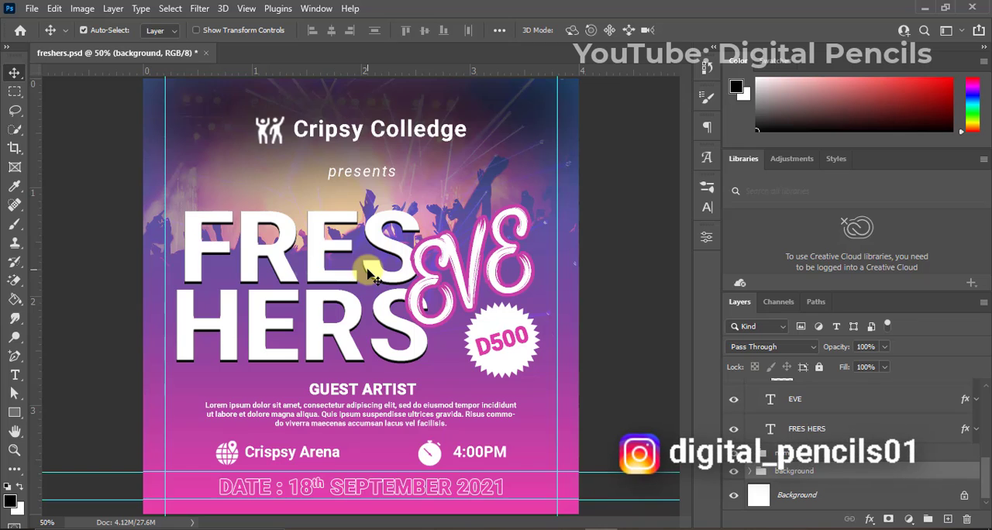
Create a new 4 x 4 inch document at 300 pixels/inch in RGB Color with a white background.
left_click(33, 8)
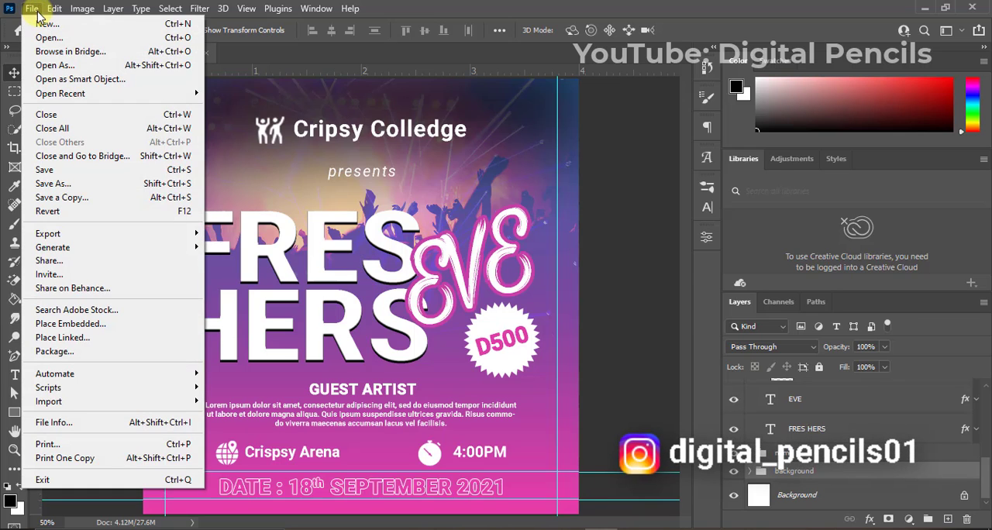
left_click(44, 24)
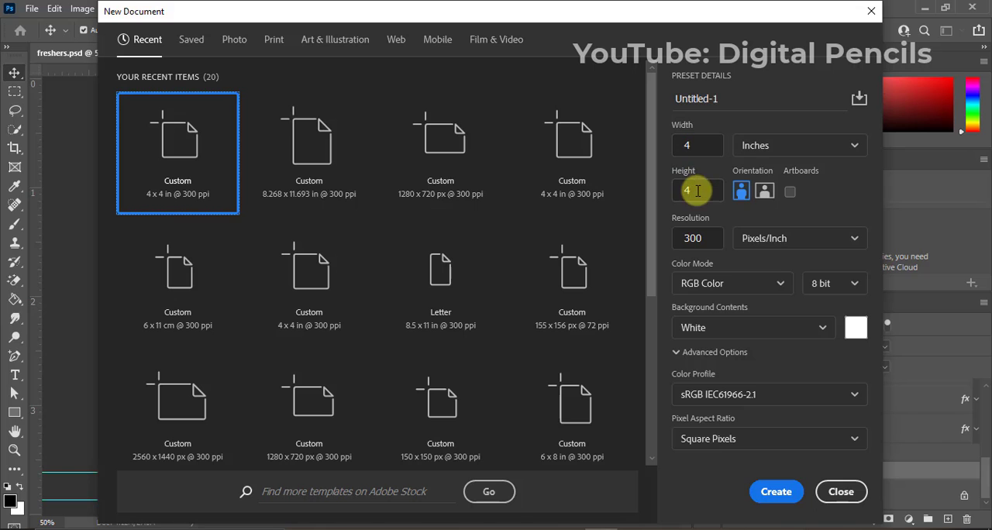
left_click(778, 493)
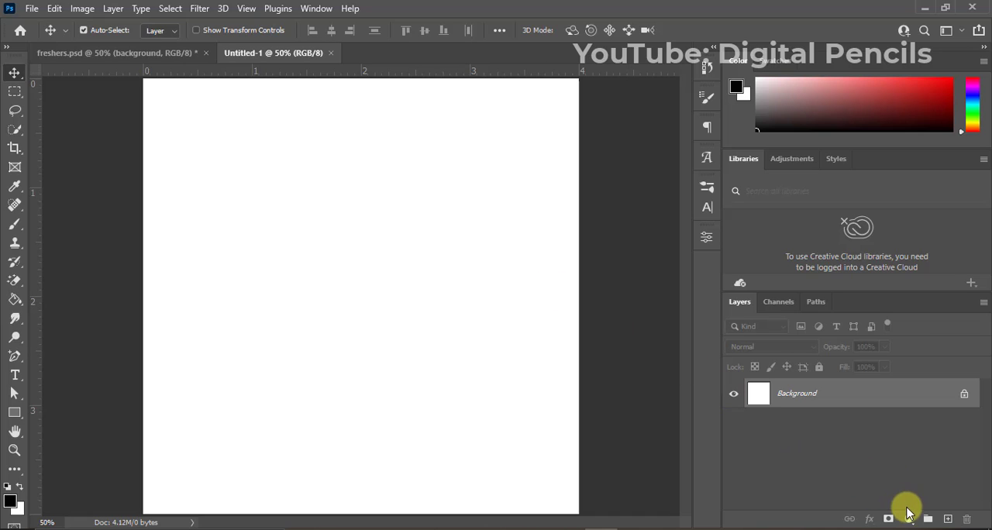
Add a linear gradient fill layer using the pink-purple-blue "fresh" preset at a 130% scale.
left_click(908, 518)
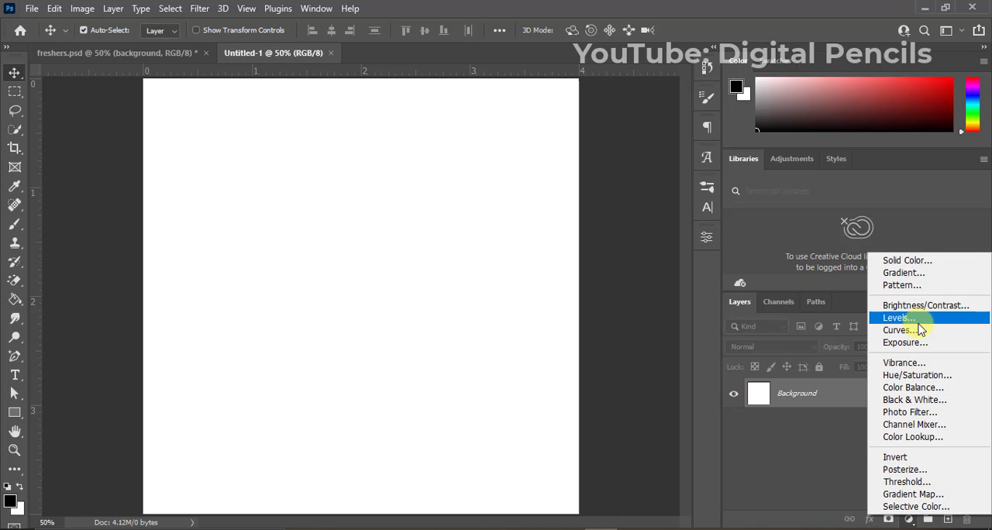
left_click(903, 273)
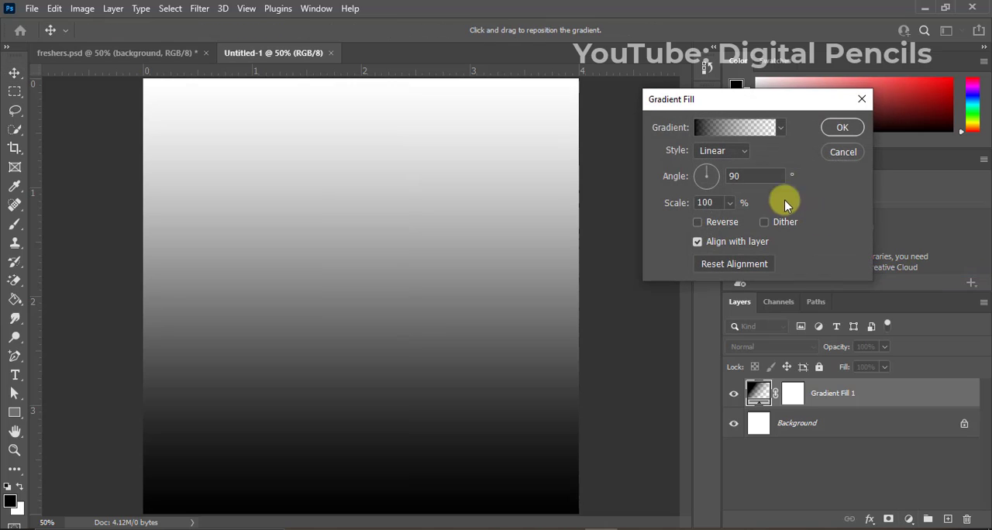
left_click(738, 132)
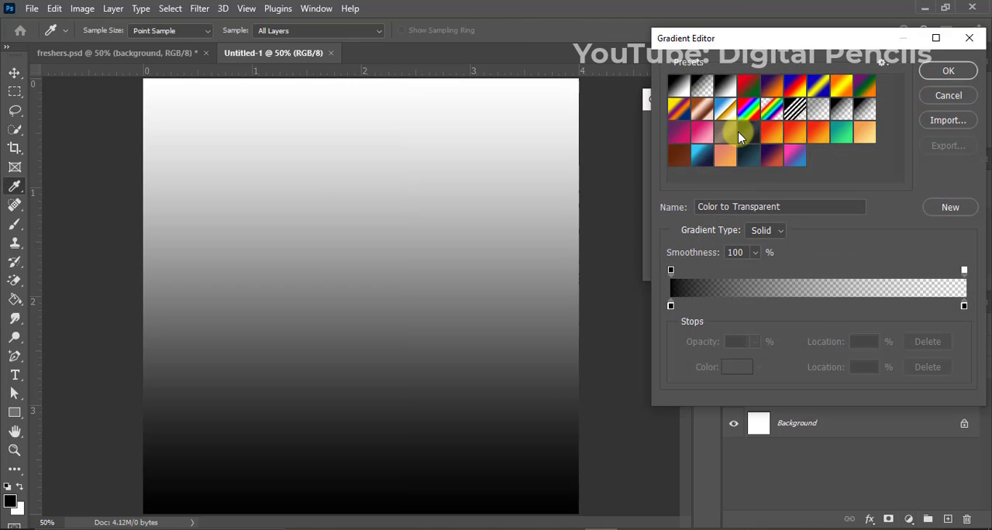
left_click(795, 157)
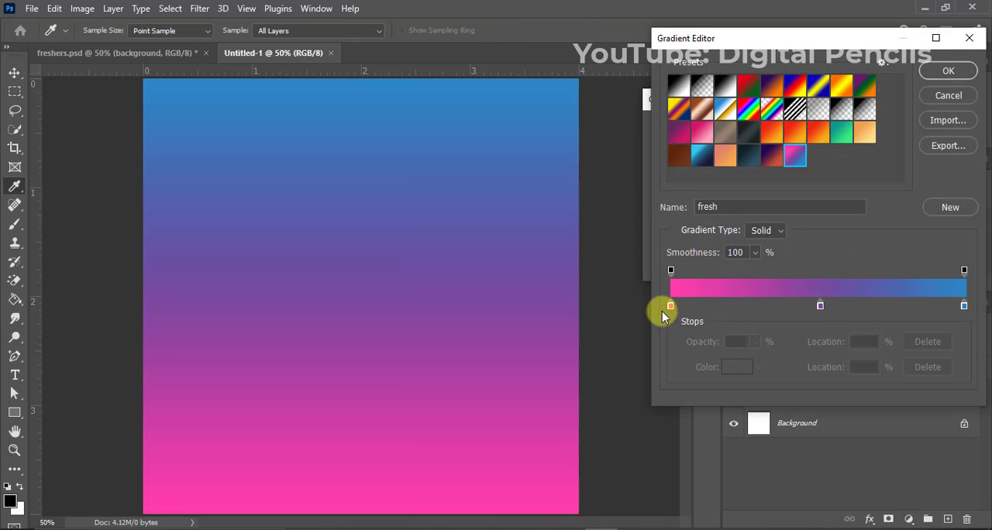
left_click(944, 71)
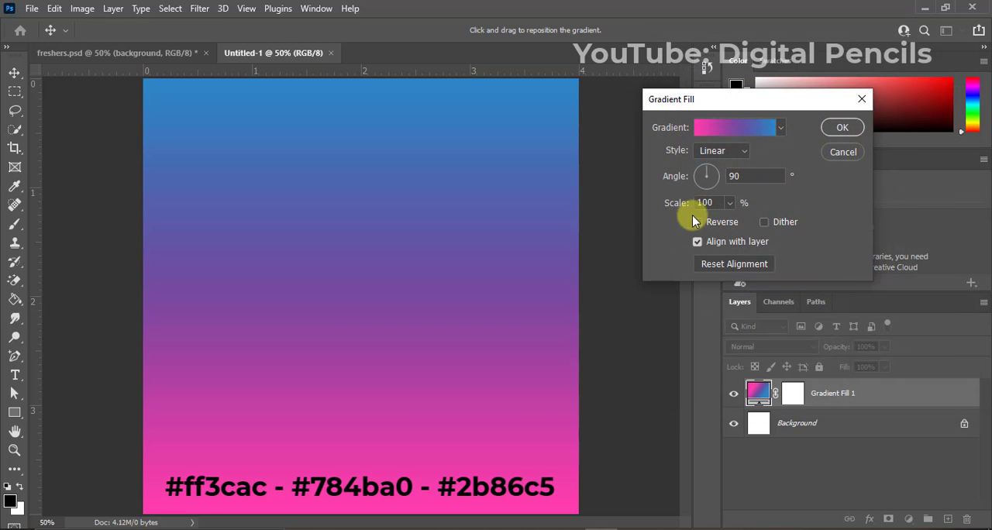
double_click(713, 202)
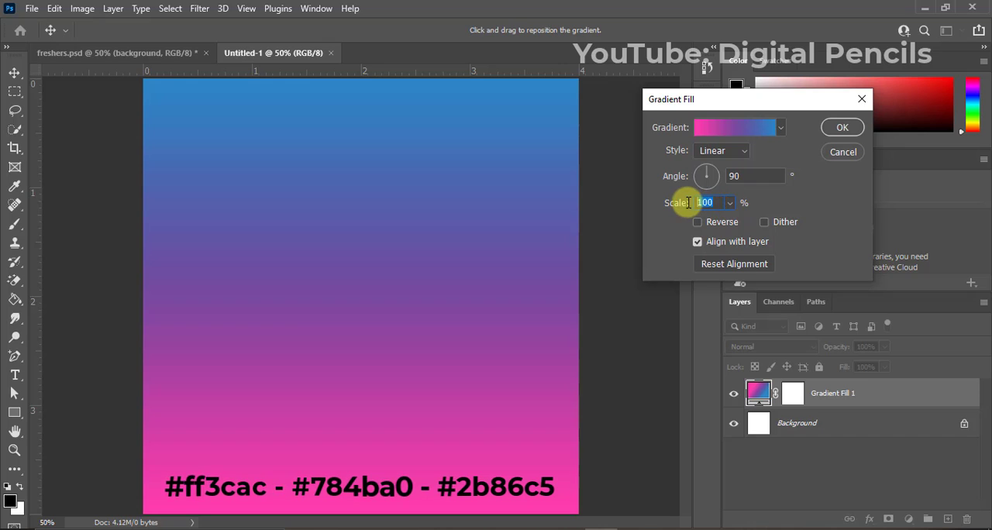
type("130")
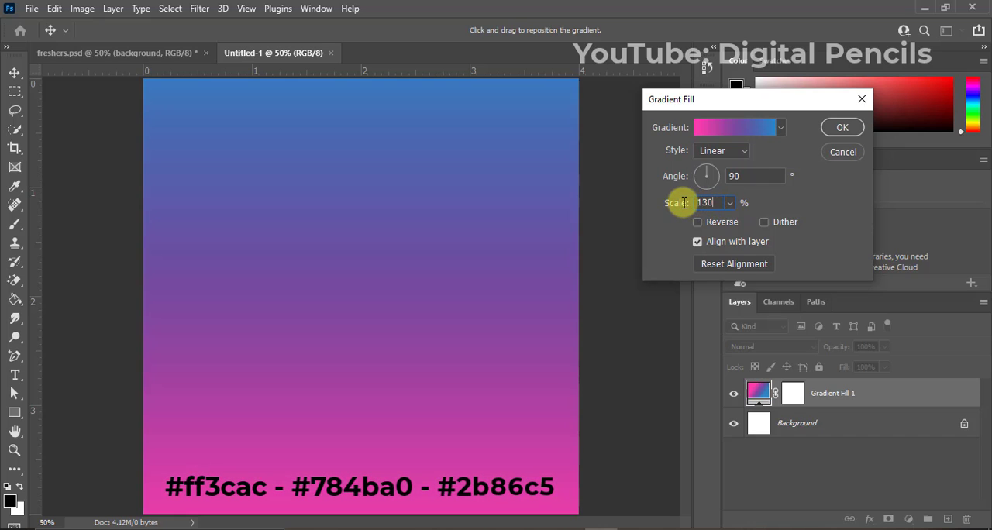
left_click(843, 129)
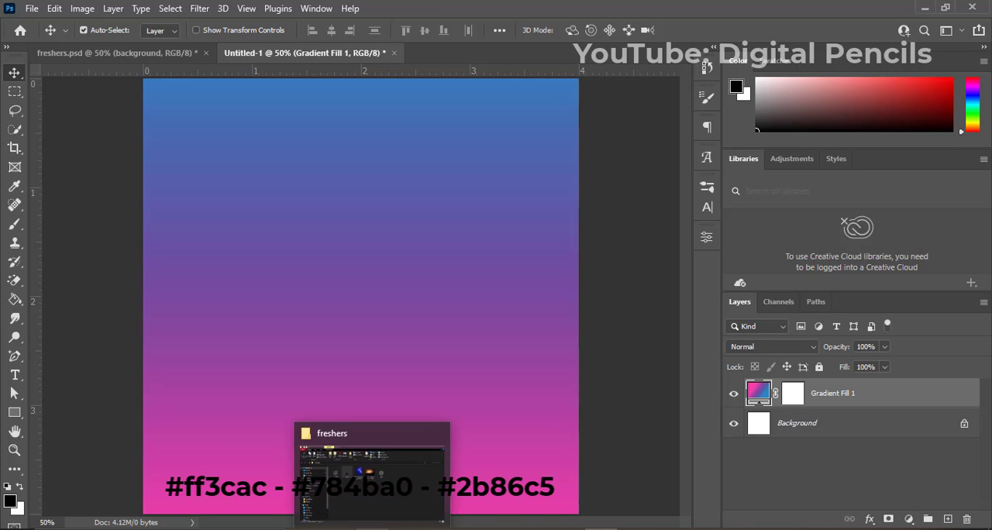
Place the concert crowd photo from the freshers folder across the upper canvas, scaled to about 4.52%, with the Lighten blend mode.
left_click(387, 465)
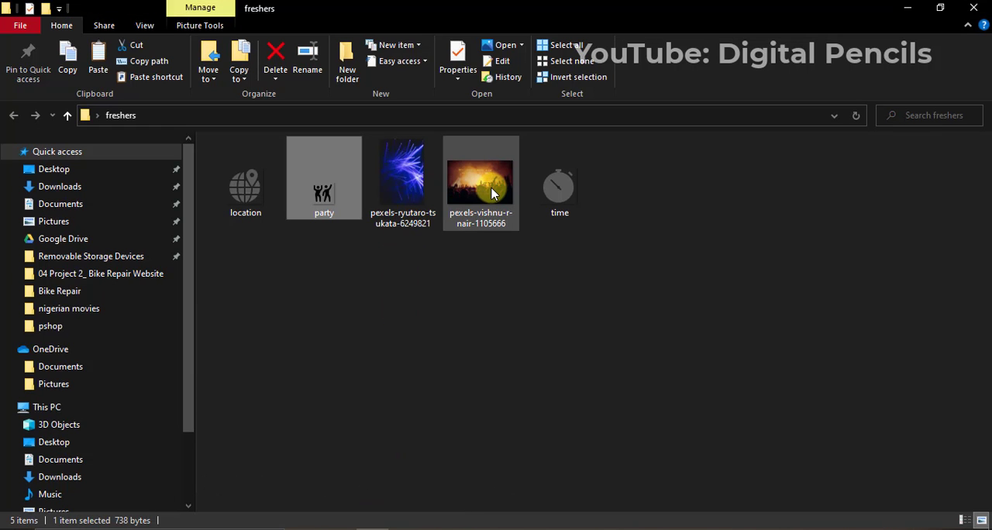
left_click_drag(498, 205, 284, 304)
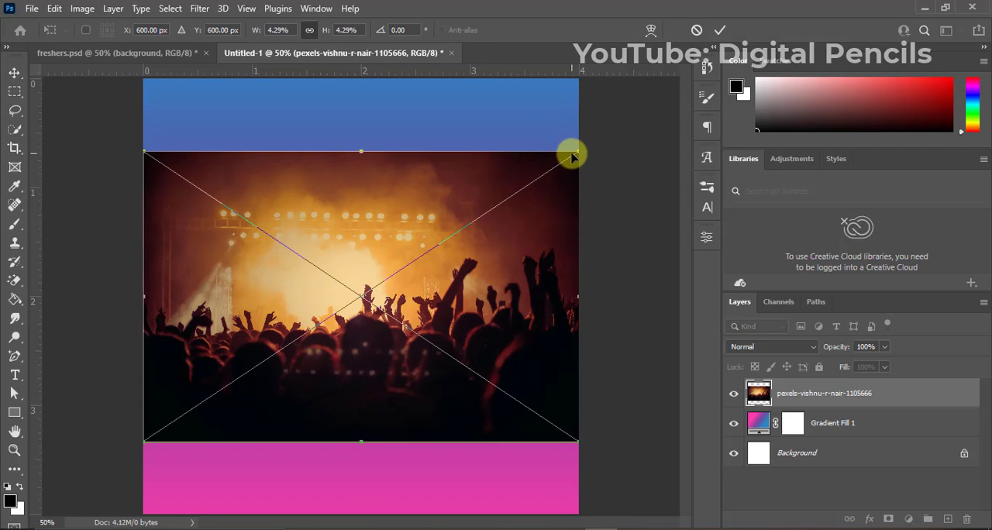
left_click_drag(579, 153, 589, 144)
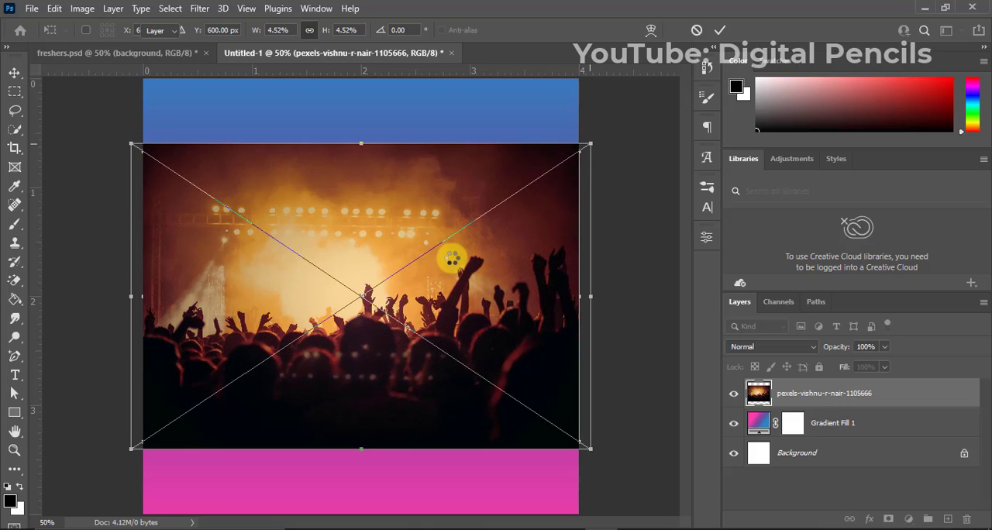
left_click_drag(414, 262, 414, 199)
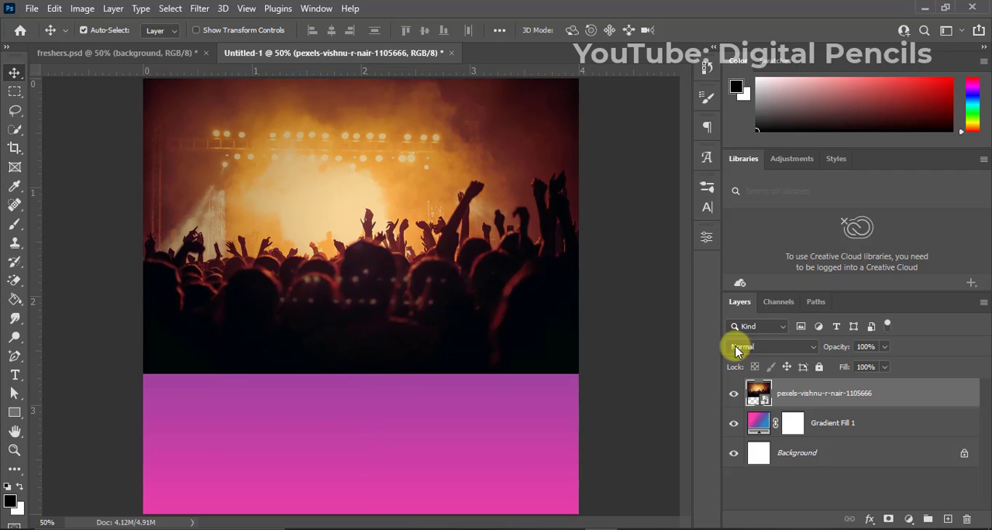
left_click(771, 348)
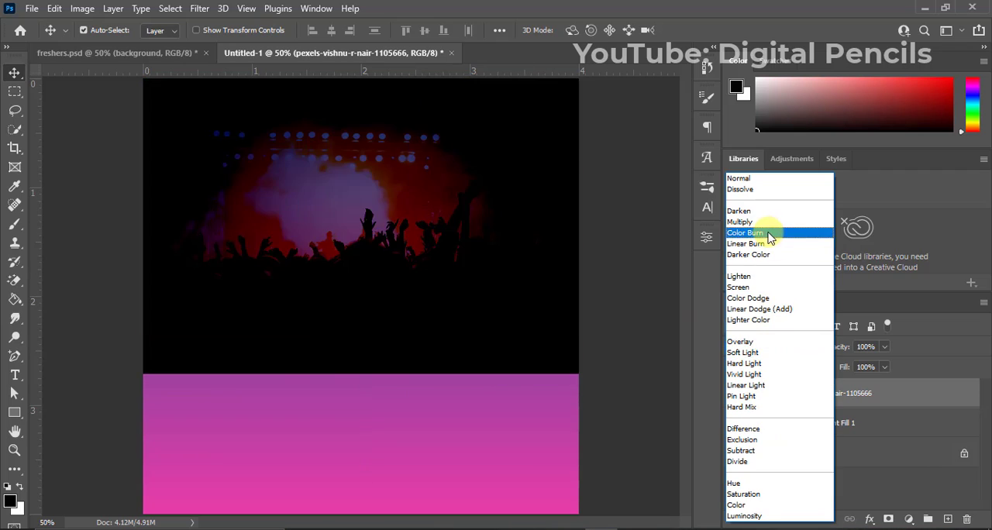
left_click(759, 280)
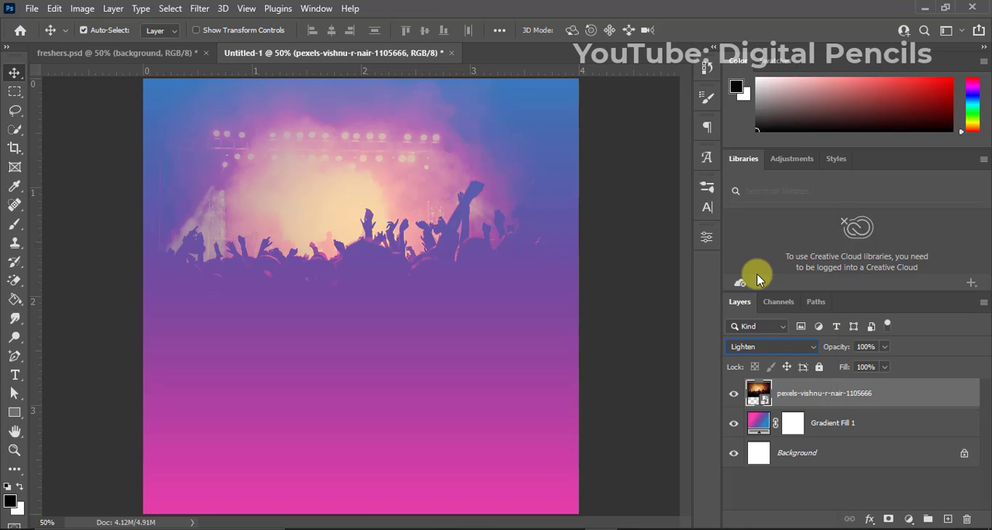
Place the blue light-beams photo from the freshers folder, rotated 90° counter clockwise and scaled to about 5.49%, across the upper canvas.
mouse_move(370, 529)
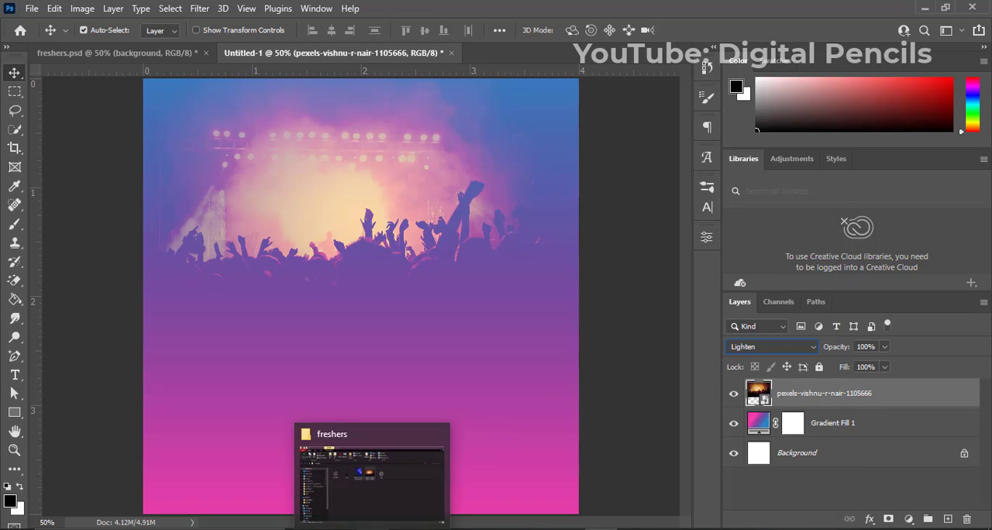
left_click(410, 486)
left_click_drag(410, 172, 347, 278)
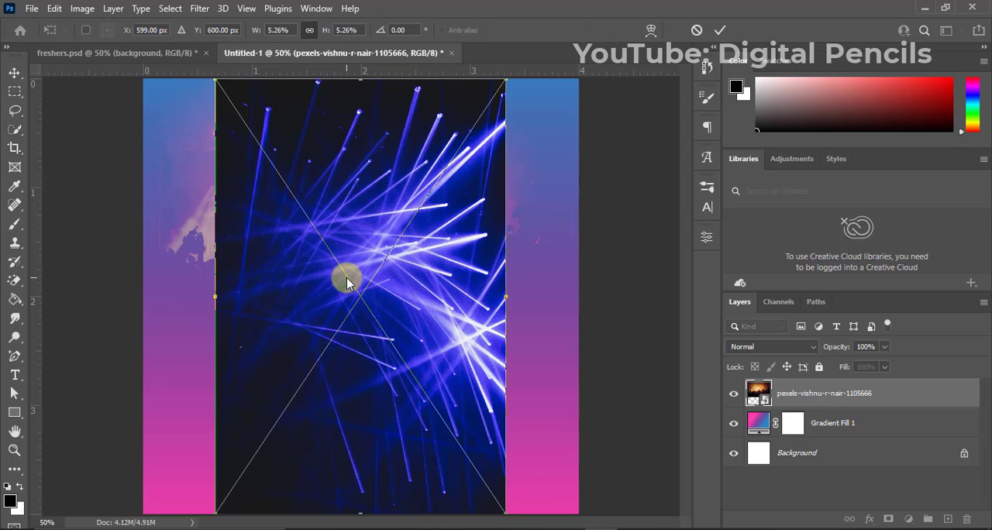
right_click(380, 289)
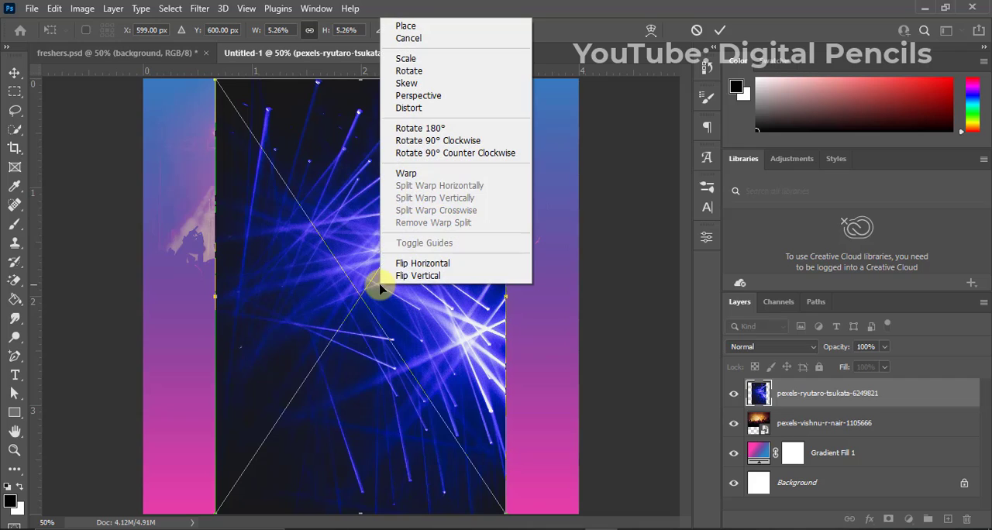
left_click(469, 154)
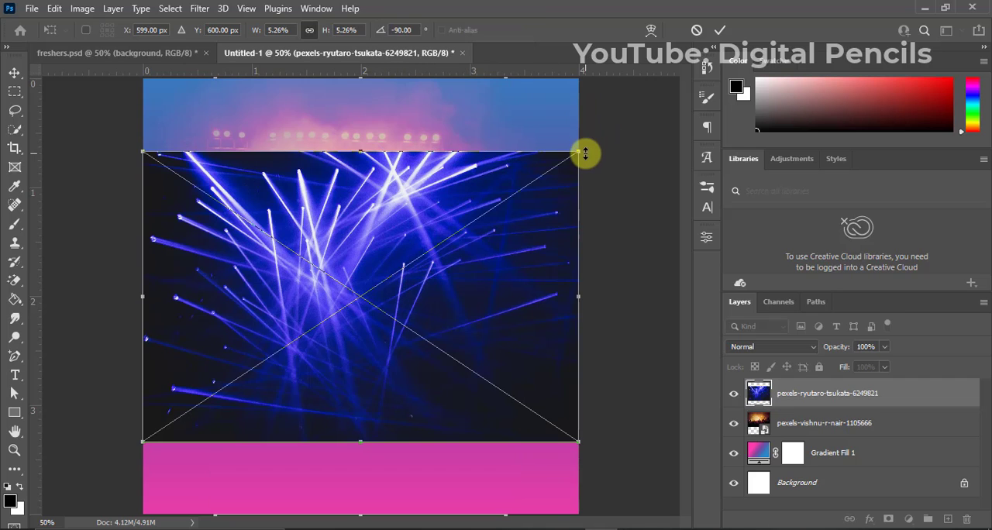
left_click_drag(577, 152, 587, 145)
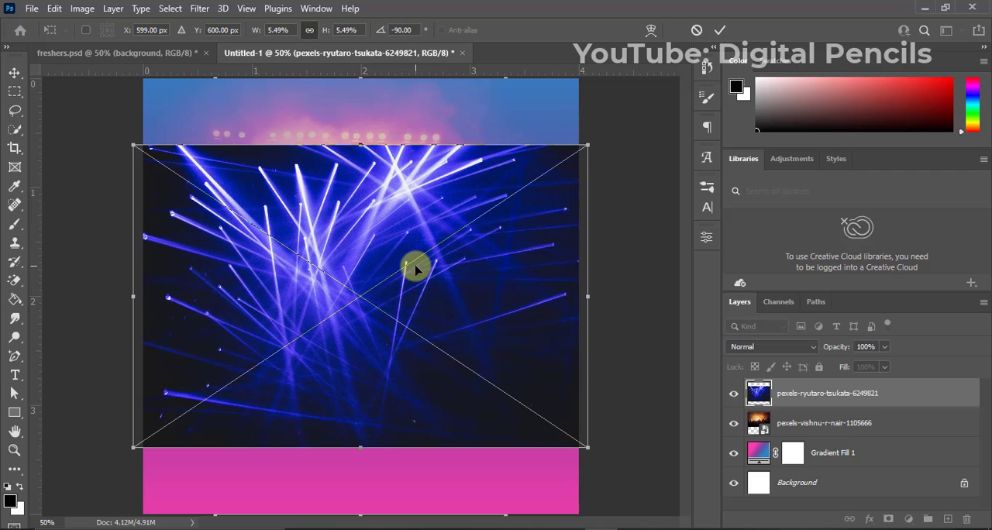
left_click_drag(416, 269, 417, 202)
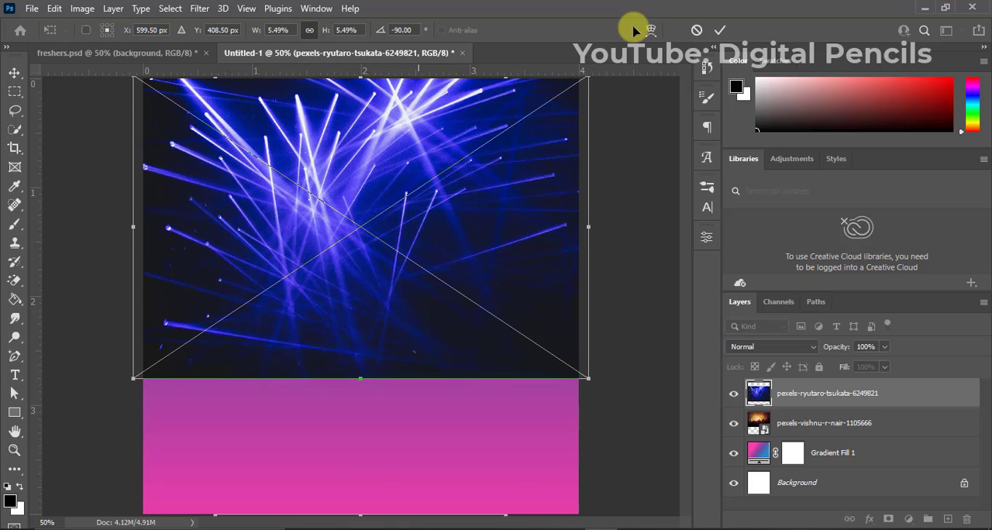
left_click(717, 31)
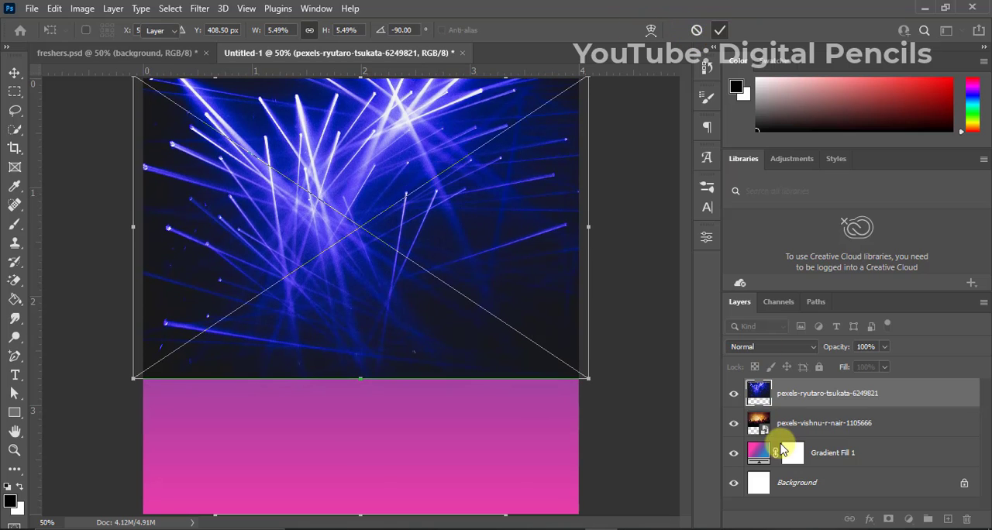
Set the light-beams layer's blend mode to Lighten and its opacity to 45%.
left_click(785, 350)
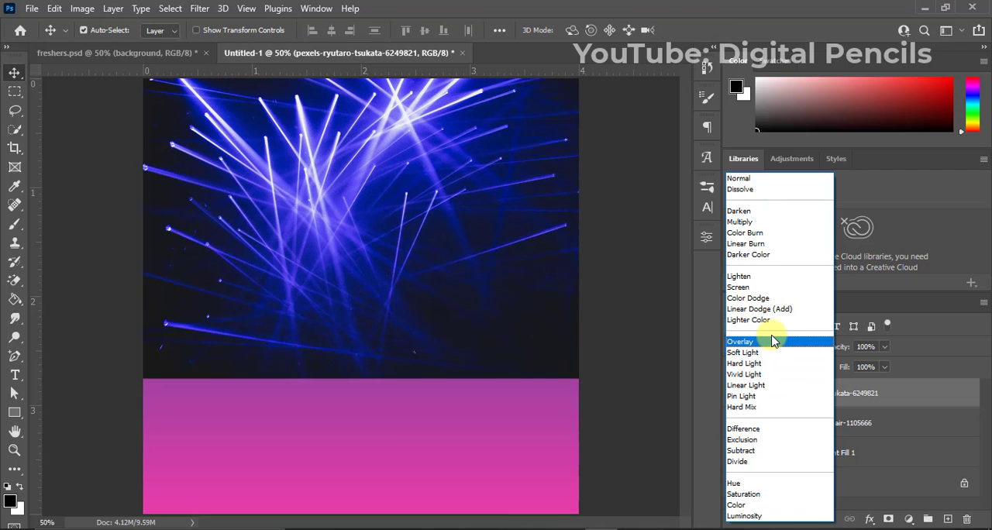
left_click(746, 279)
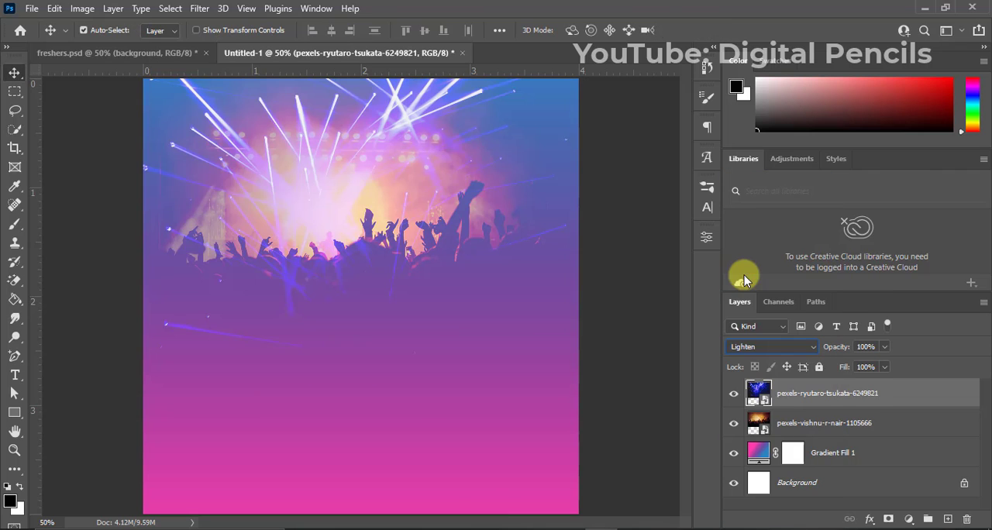
key("Down")
key("Down")
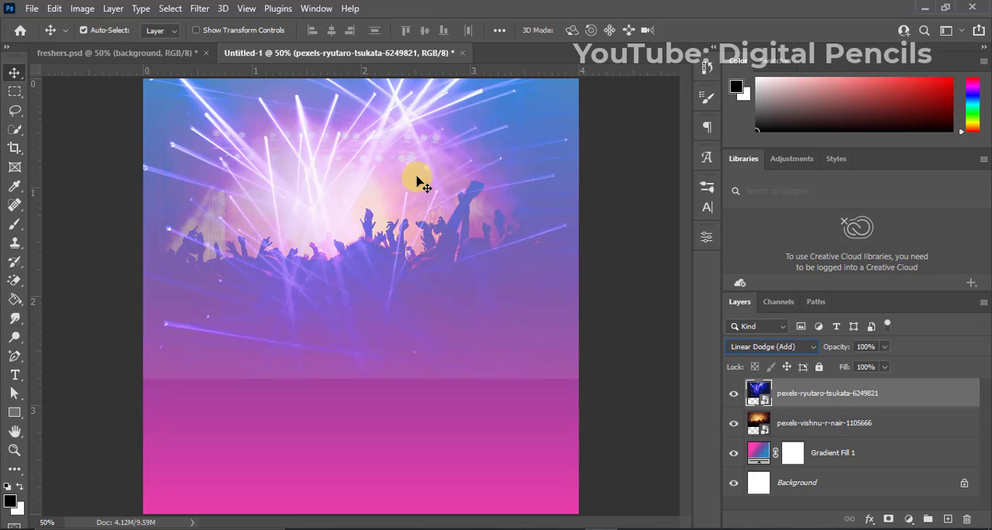
left_click(764, 347)
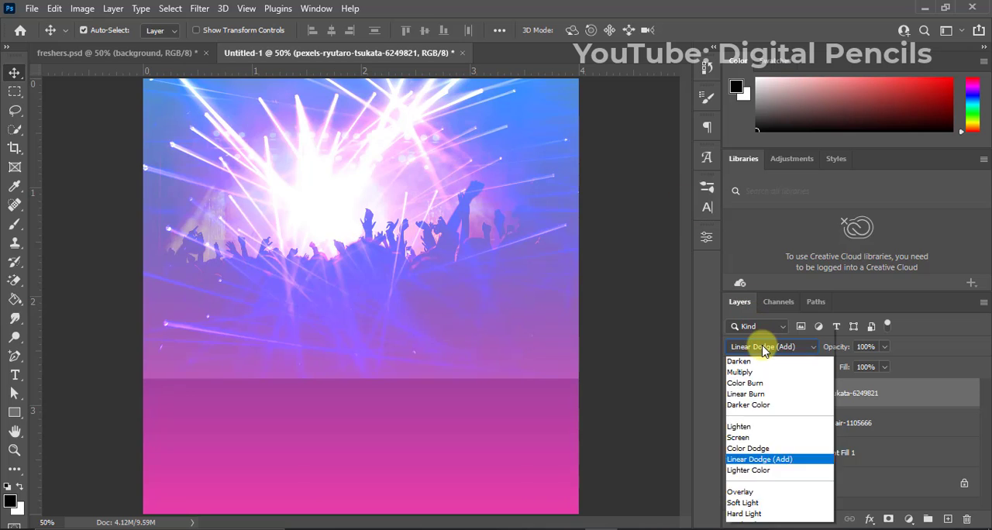
left_click(745, 277)
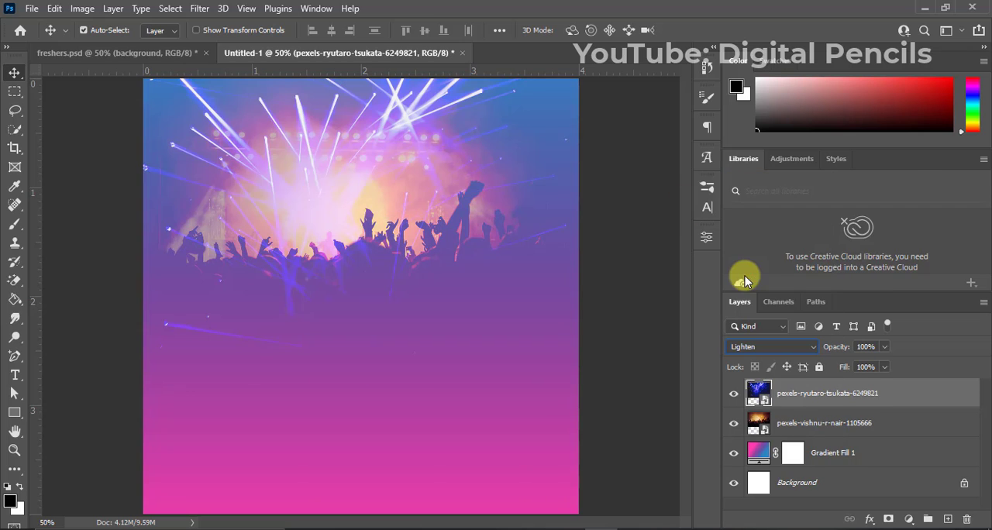
left_click(616, 239)
left_click(462, 151)
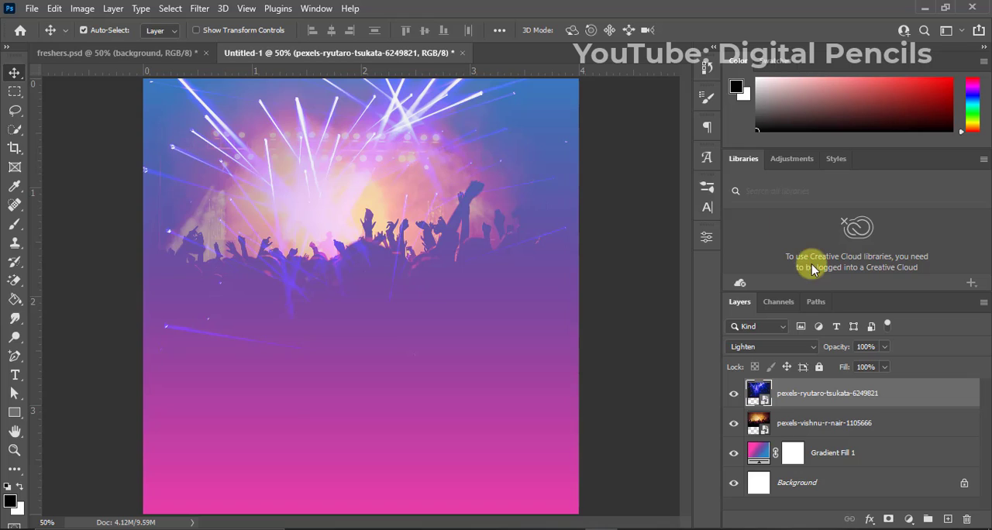
left_click(870, 346)
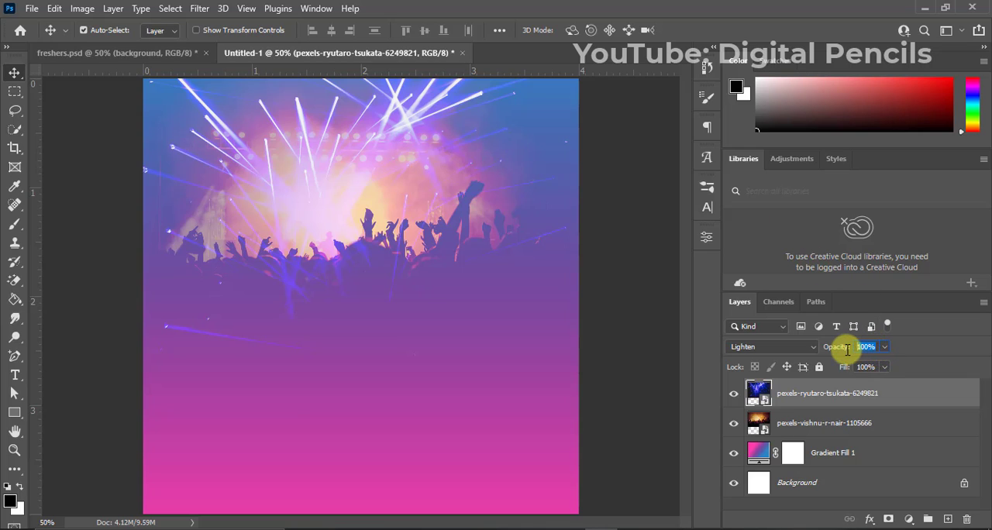
type("45")
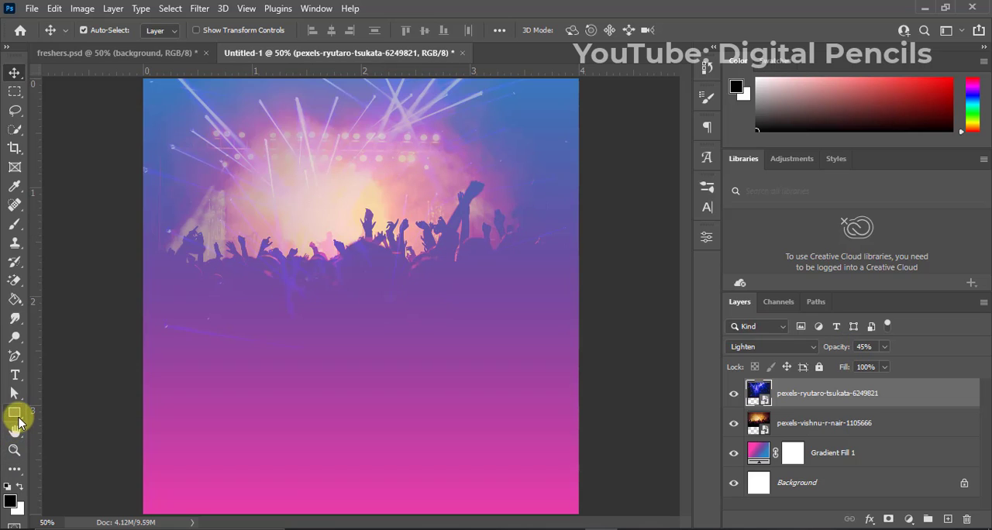
Draw a black rectangle about 4.22 x 0.87 inches, without a stroke, across the canvas's upper edge.
left_click(15, 414)
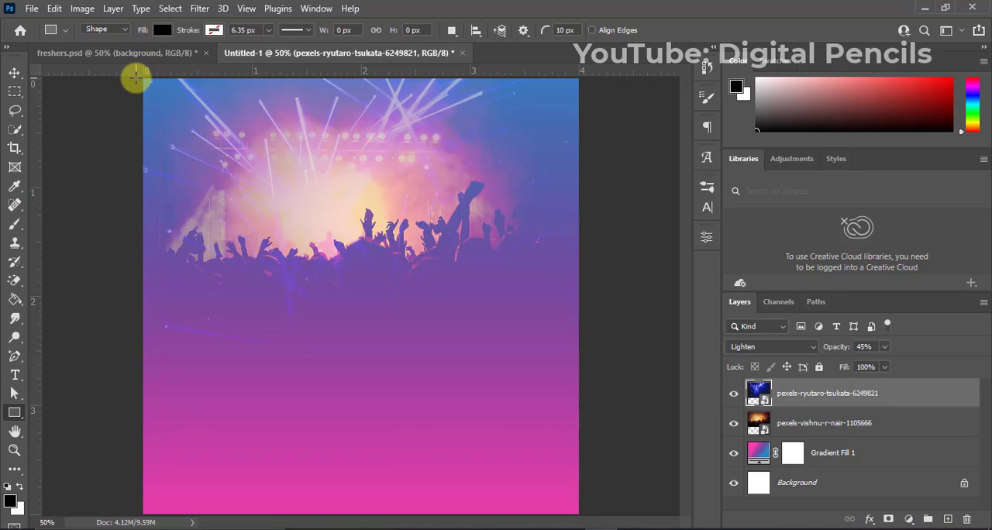
left_click_drag(136, 77, 594, 171)
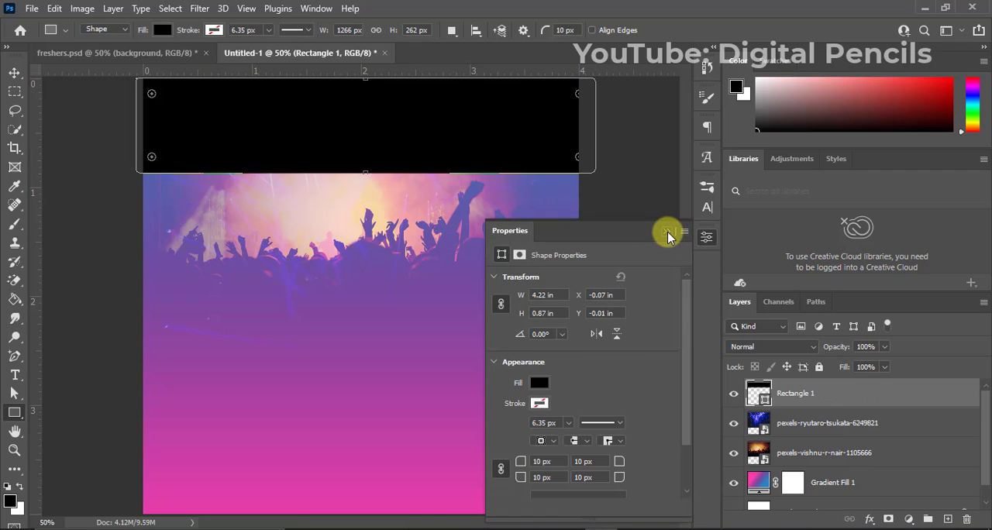
left_click(667, 232)
key("v")
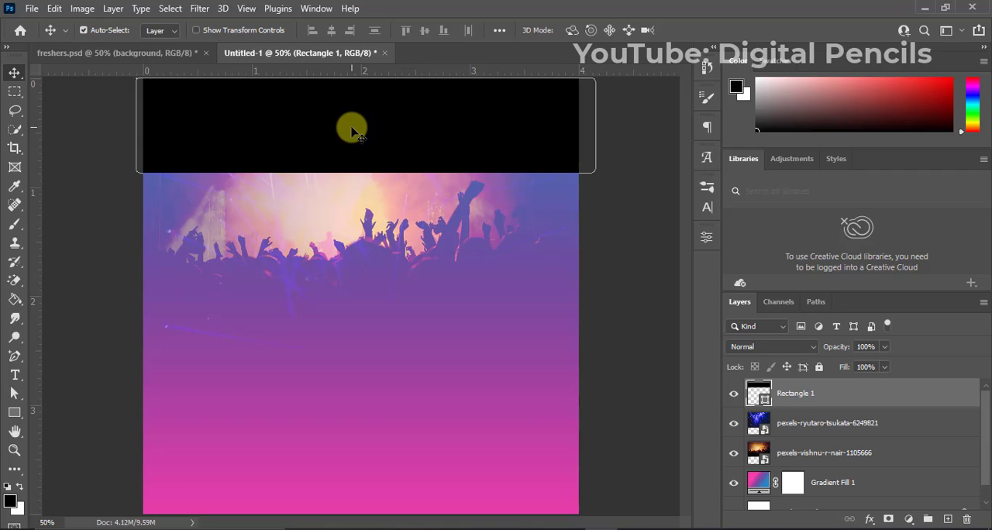
Shift the black rectangle slightly upward and rasterize its layer.
left_click_drag(351, 130, 348, 124)
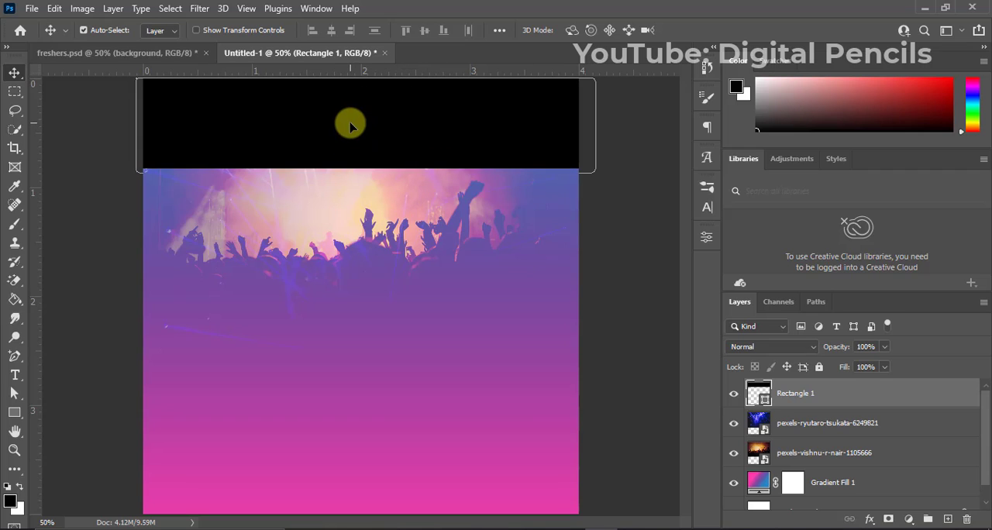
right_click(802, 394)
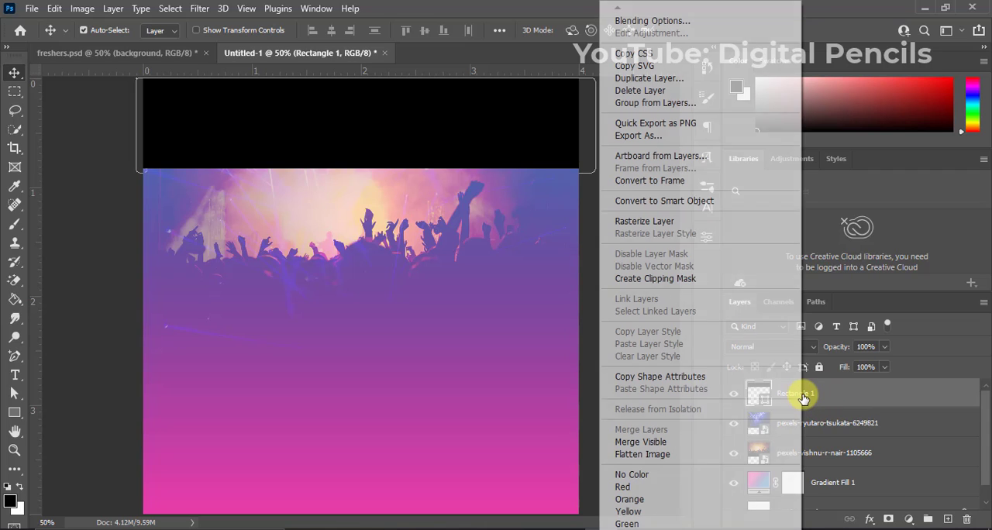
left_click(686, 223)
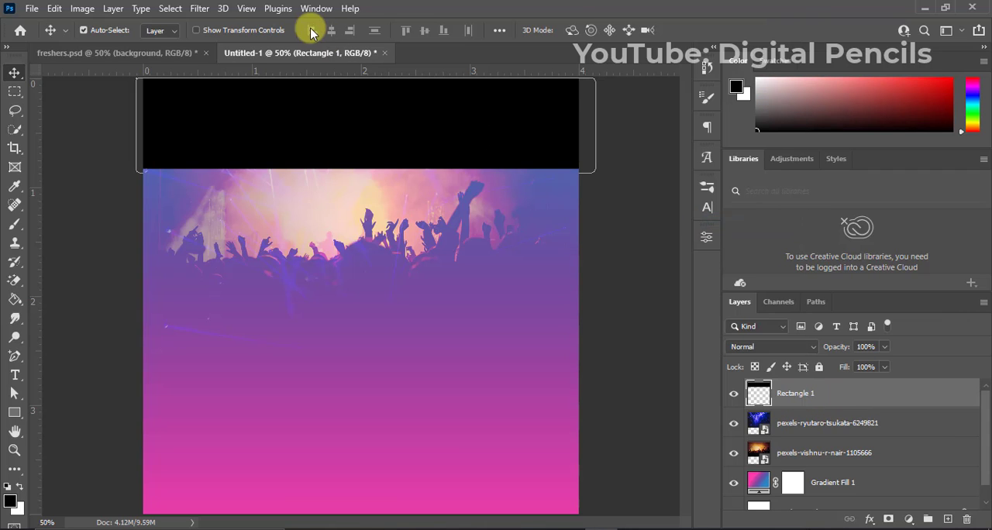
Apply a Gaussian Blur with a 110 pixel radius to the black rectangle layer.
left_click(199, 9)
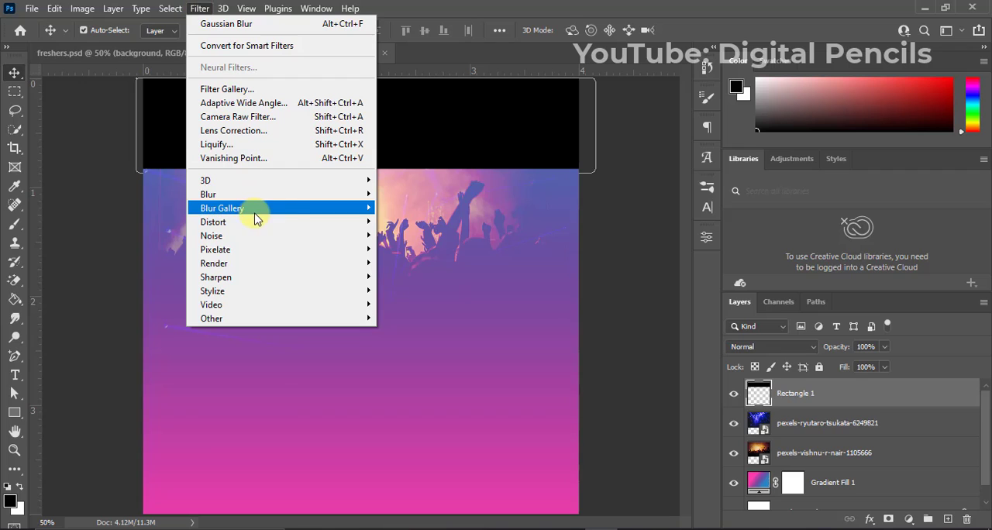
mouse_move(314, 195)
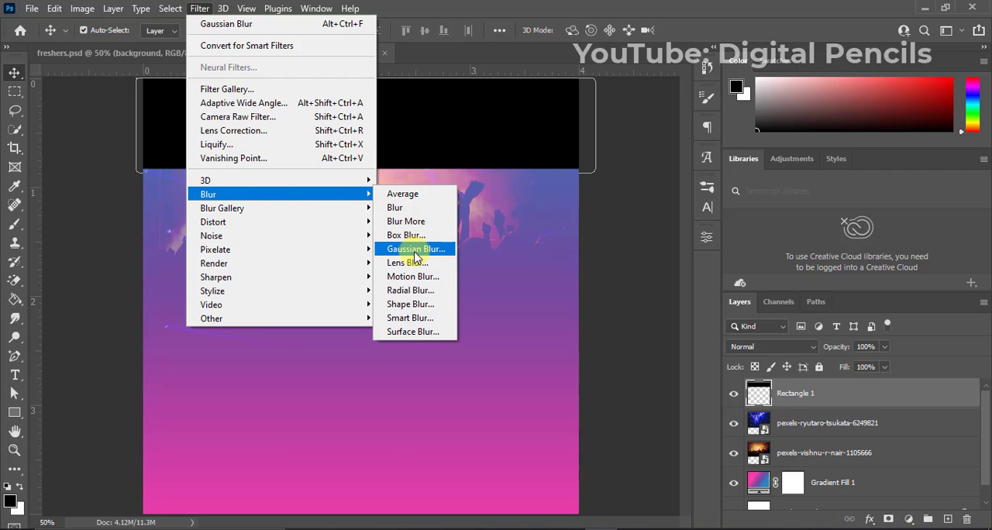
left_click(415, 248)
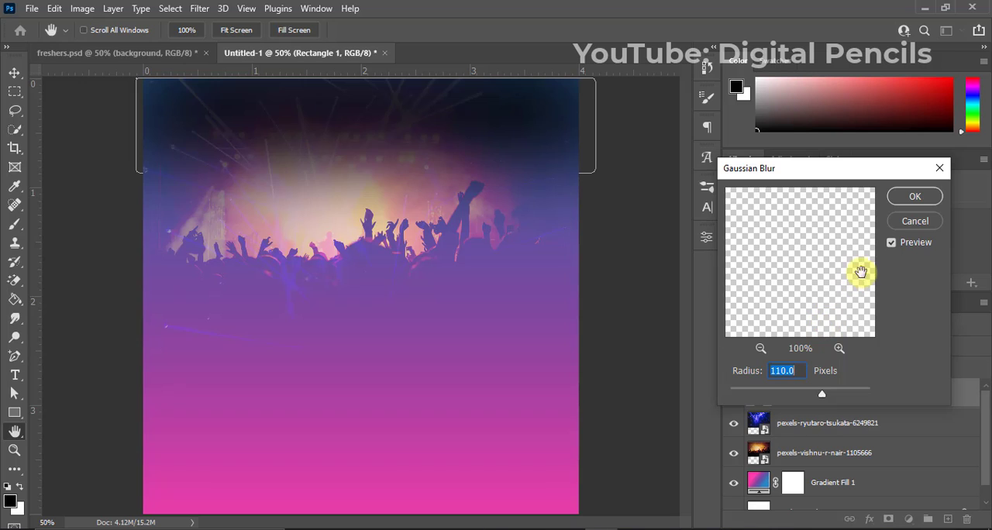
left_click(914, 196)
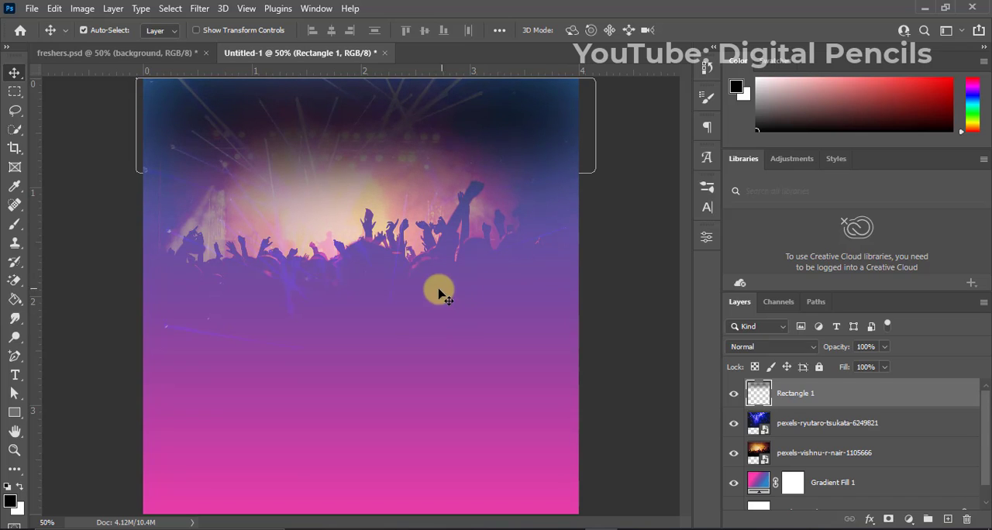
Add a text layer reading "Cripsy Colledge" just below the crowd, left of the canvas centre.
key("t")
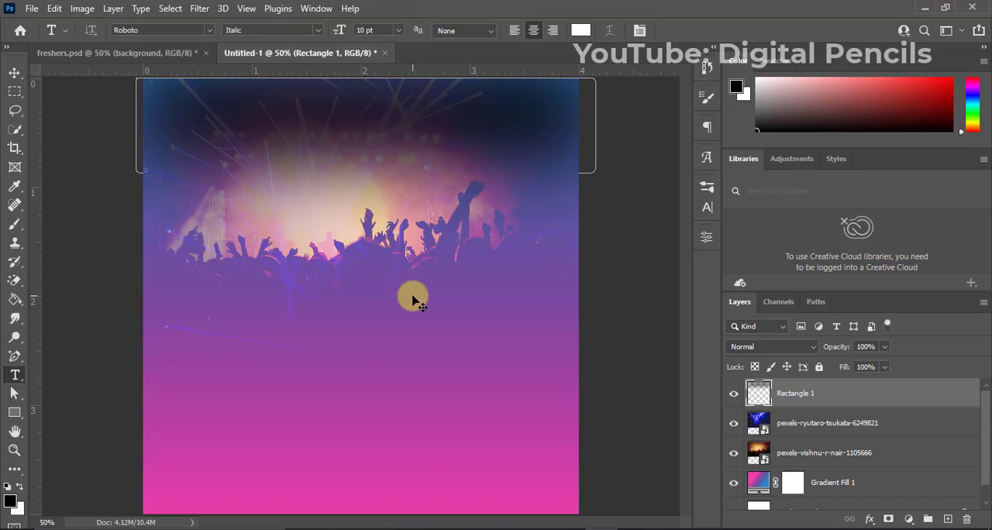
left_click(291, 299)
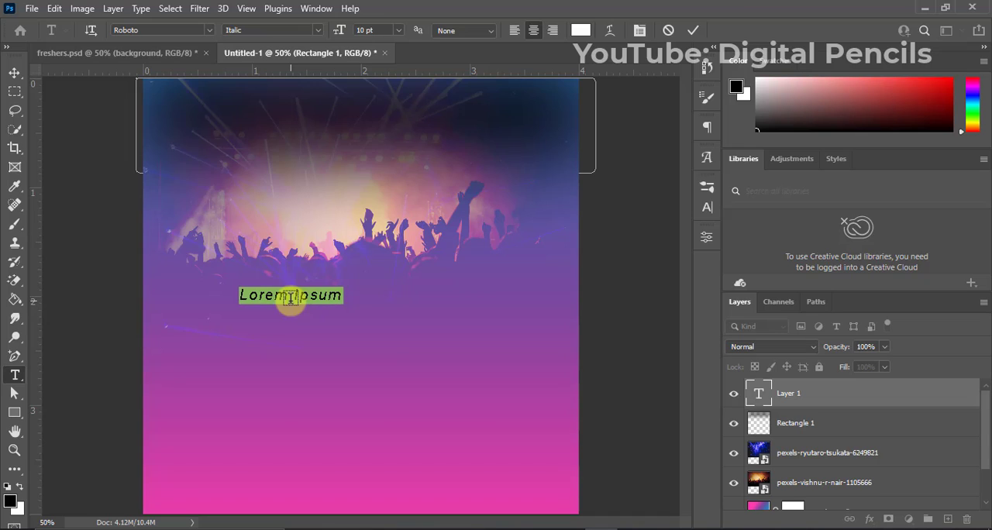
key("BackSpace")
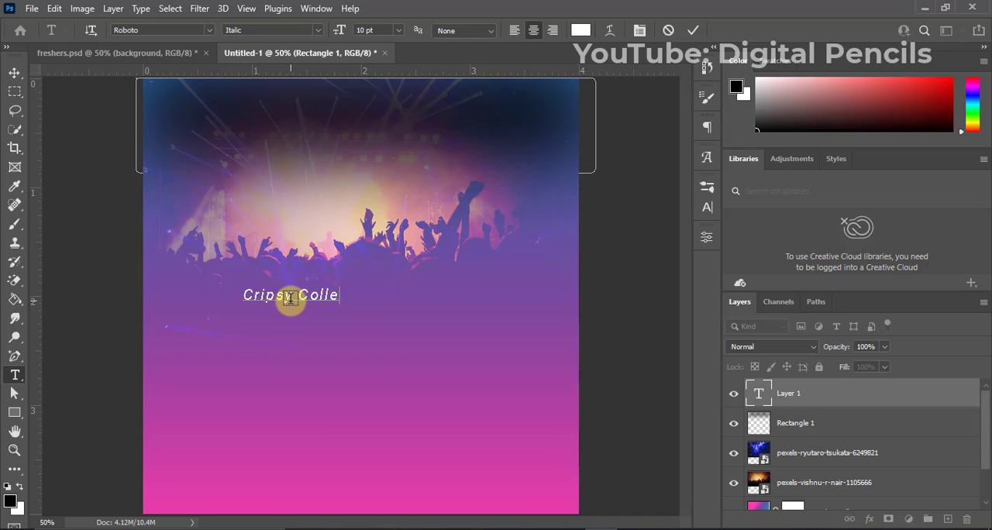
left_click(692, 32)
key("v")
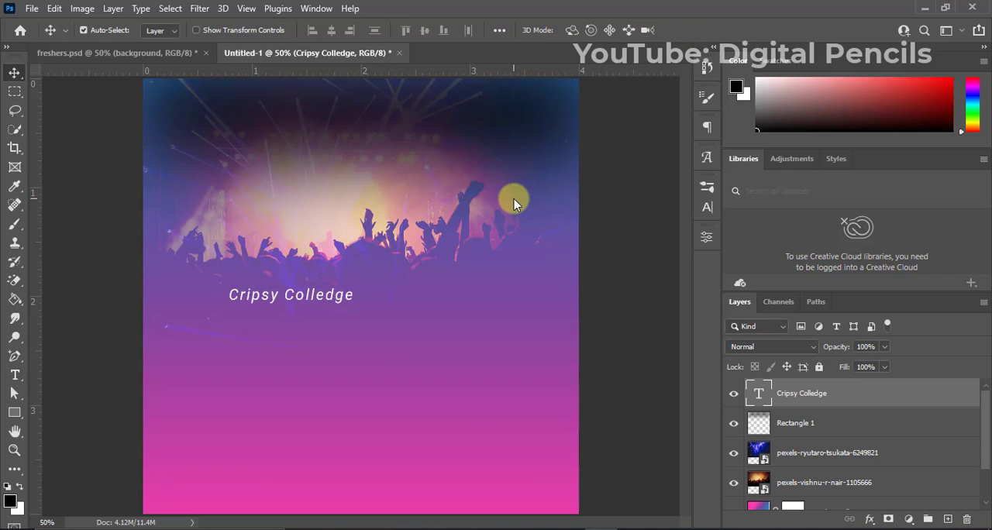
Set the font style of the "Cripsy Colledge" text to Bold.
left_click(706, 208)
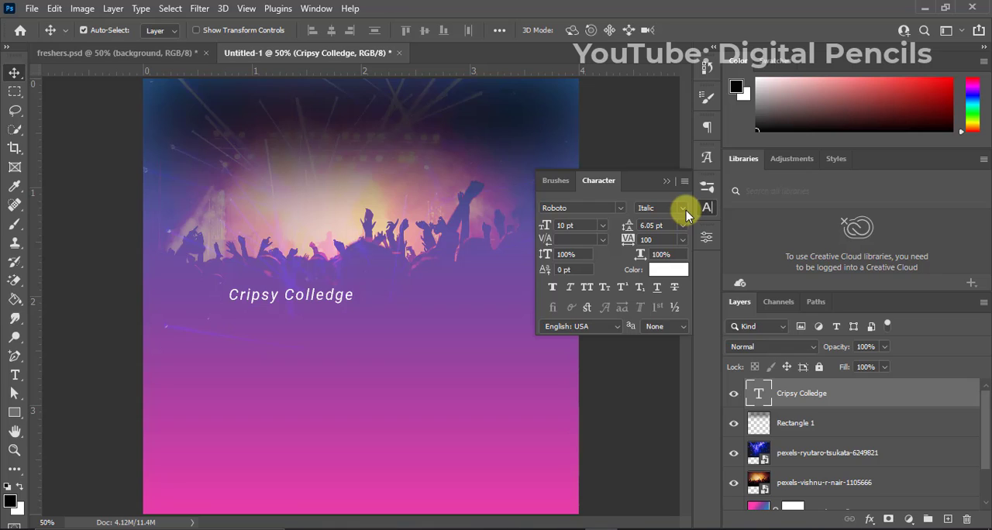
left_click(683, 209)
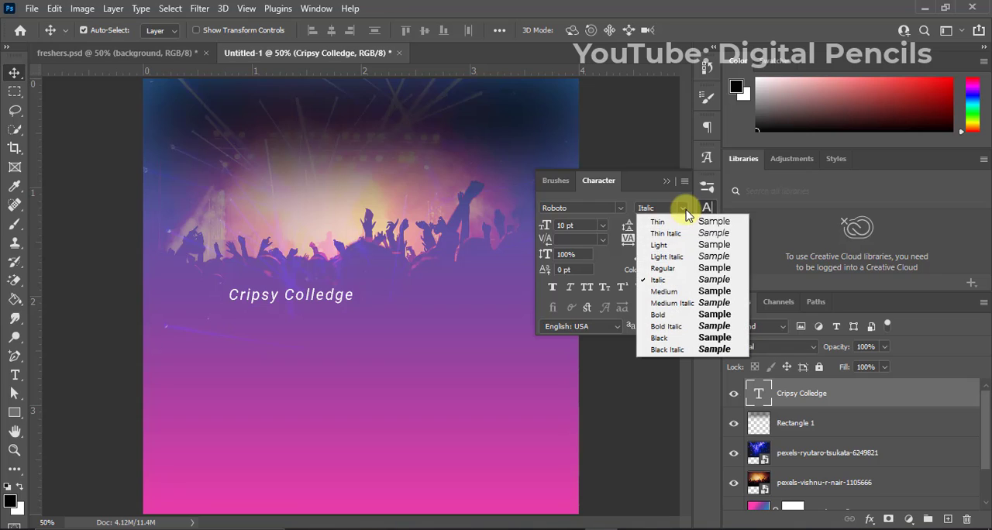
left_click(676, 322)
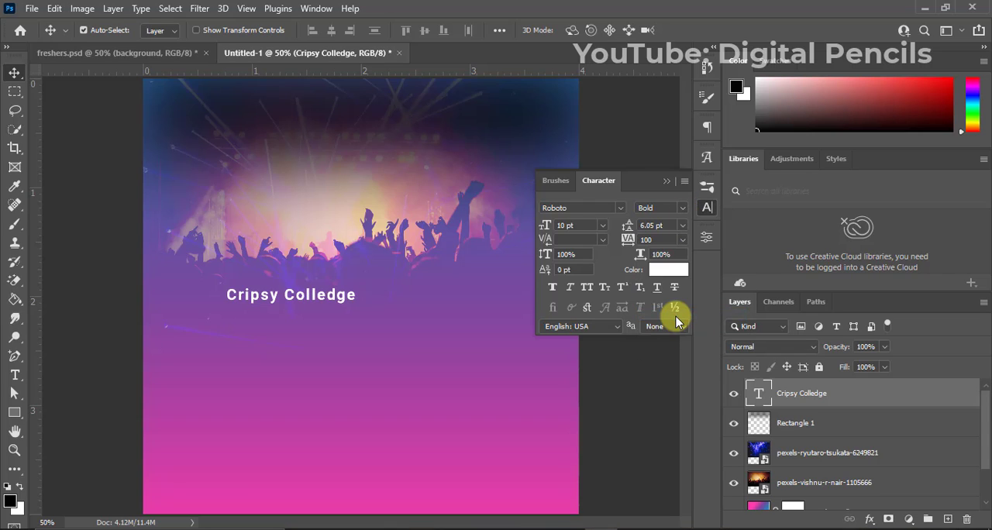
left_click(667, 183)
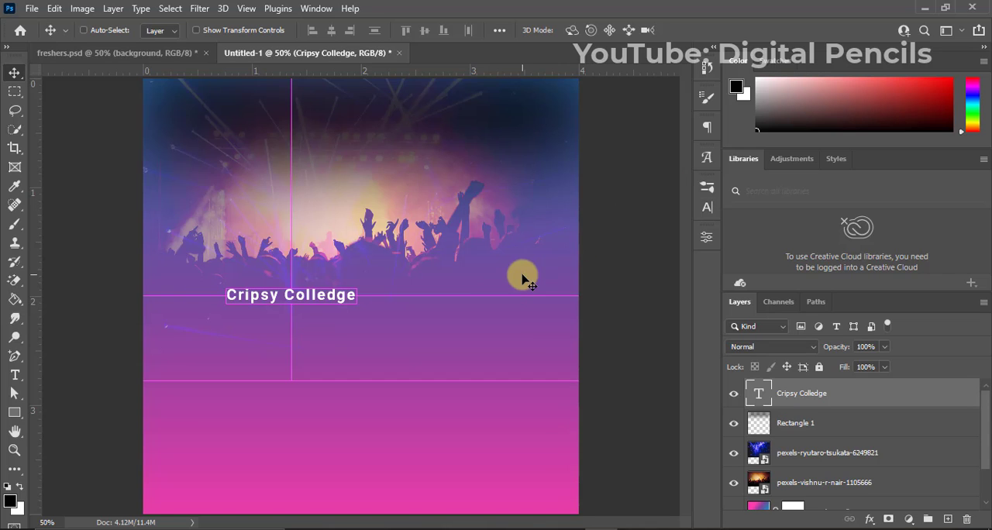
Centre the "Cripsy Colledge" text horizontally on the whole canvas and clear the selection.
key("ctrl+a")
left_click(329, 31)
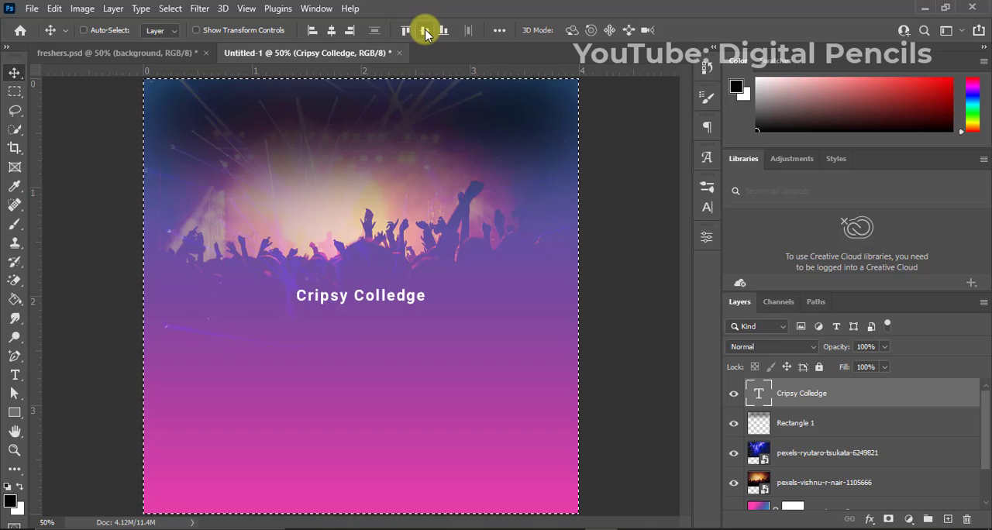
key("ctrl+d")
Move the "Cripsy Colledge" text straight up to about 0.25 inch below the canvas's upper edge.
key("Up")
key("Up")
key("Up")
key("Up")
key("Up")
key("Up")
key("Up")
key("Up")
key("Up")
key("Up")
key("Up")
key("Up")
key("Up")
key("Up")
key("Up")
key("Up")
key("Up")
key("Up")
key("Up")
key("Up")
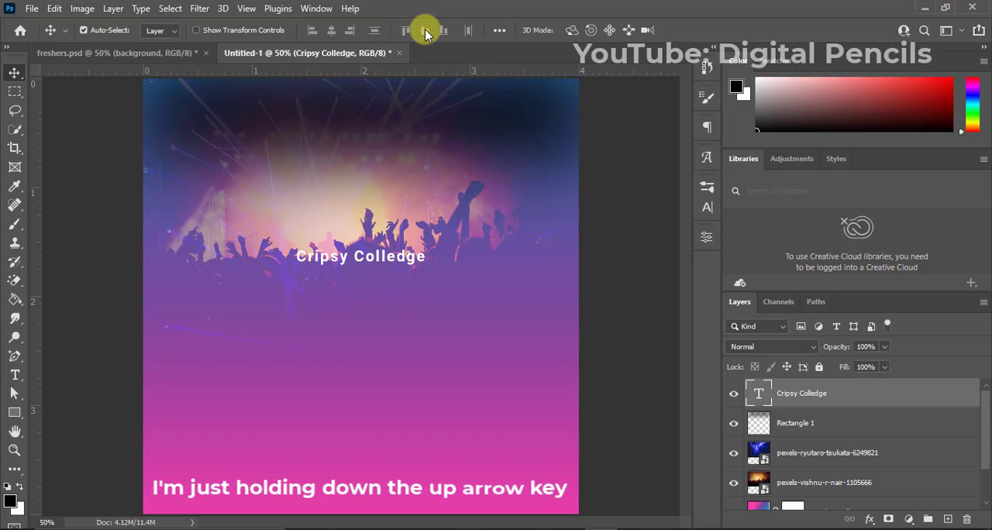
key("Up")
key("Up")
key("Up")
key("Up")
key("Up")
key("Up")
key("Up")
key("Up")
key("Up")
key("Up")
key("Up")
key("Up")
key("Up")
key("Up")
key("Up")
key("Up")
key("Up")
key("Up")
key("Up")
key("Up")
key("Up")
key("Up")
key("Up")
key("Up")
key("Up")
key("Up")
key("Up")
key("Up")
key("Up")
key("Up")
key("Up")
key("Up")
key("Up")
key("Up")
key("Up")
key("Up")
key("Up")
key("Up")
key("Up")
key("Up")
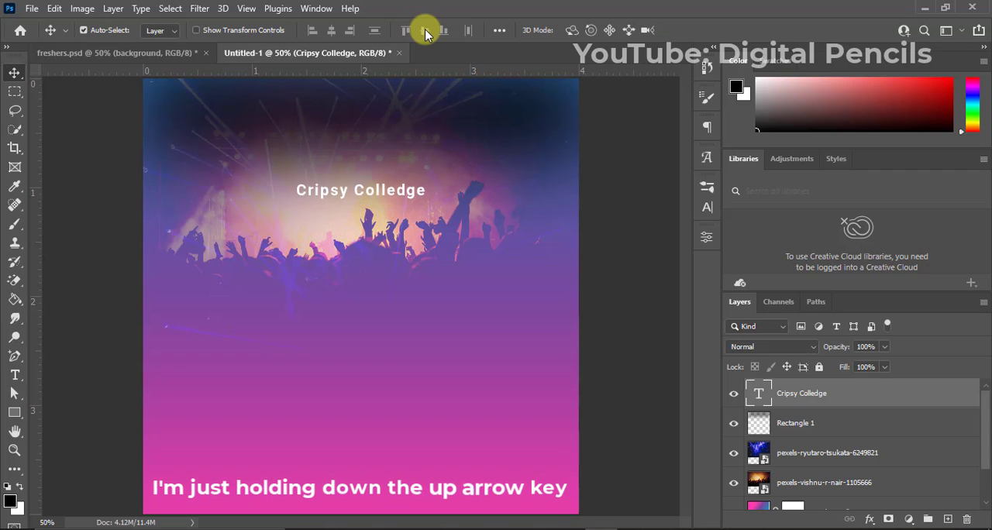
key("Up")
key("Up")
key("Up")
key("Up")
key("Up")
key("Up")
key("Up")
key("Up")
key("Up")
key("Up")
key("Up")
key("Up")
key("Up")
key("Up")
key("Up")
key("Up")
key("Up")
key("Up")
key("Up")
key("Up")
key("Up")
key("Up")
key("Up")
key("Up")
key("Up")
key("Up")
key("Up")
key("Up")
key("Up")
key("Up")
key("Up")
key("Up")
key("Up")
key("Up")
key("Up")
key("Up")
key("Up")
key("Up")
key("Up")
key("Up")
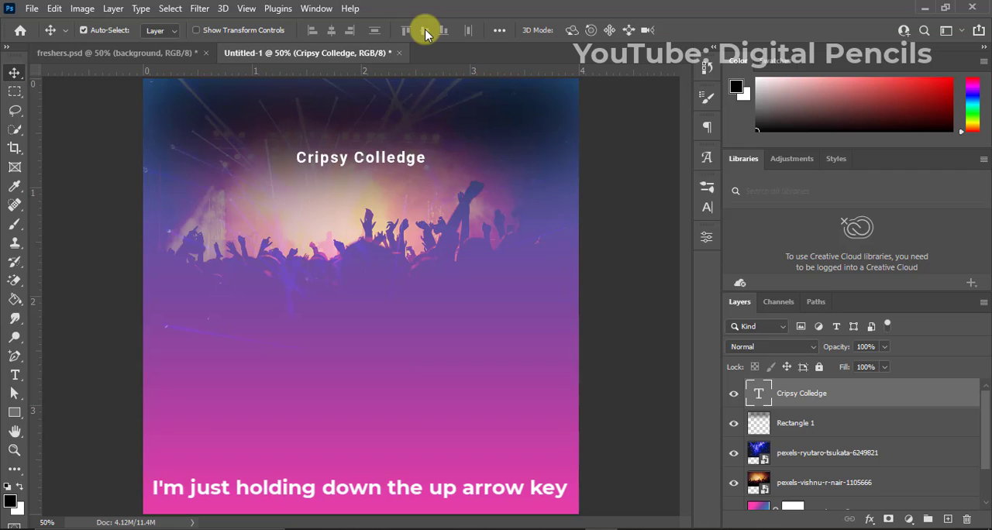
key("Up")
key("Up")
key("Up")
key("Up")
key("Up")
key("Up")
key("Up")
key("Up")
key("Up")
key("Up")
key("Up")
key("Up")
key("Up")
key("Up")
key("Up")
key("Up")
key("Up")
key("Up")
key("Up")
key("Up")
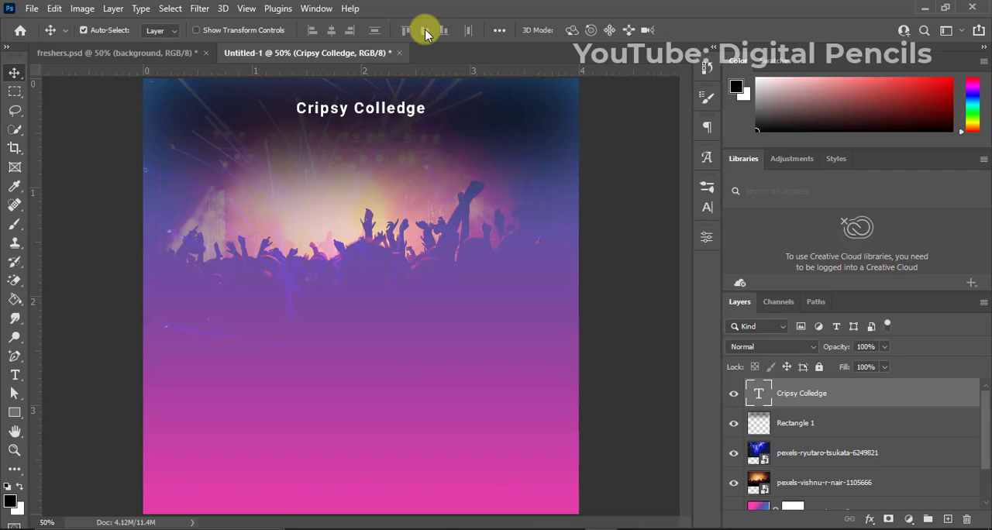
key("Up")
key("Up")
key("Up")
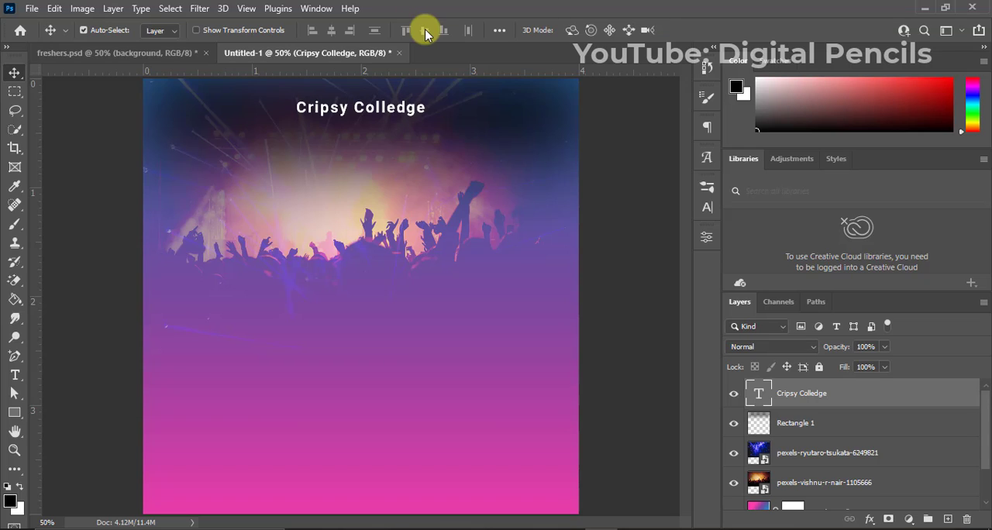
key("Up")
key("Up")
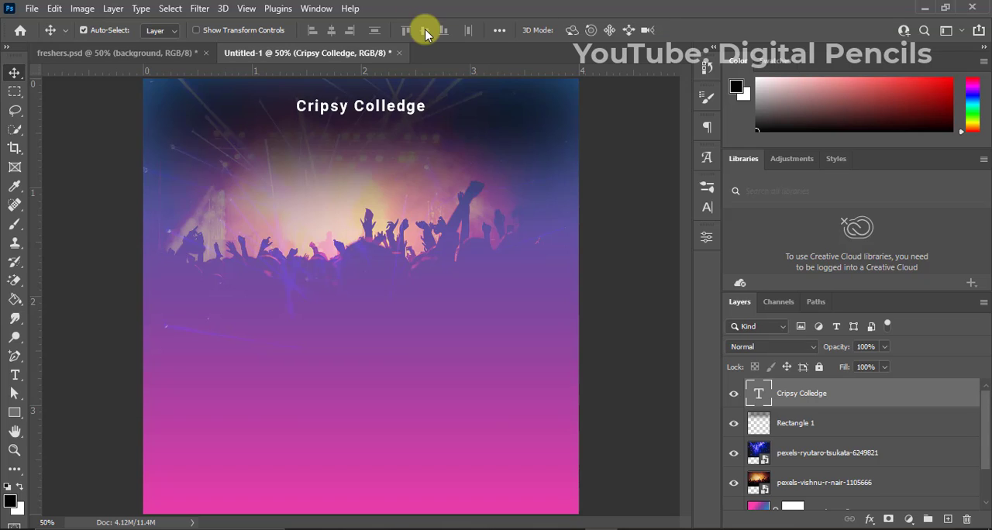
Group the blurred rectangle, both photo layers and the gradient fill into a group named "background".
left_click(806, 427)
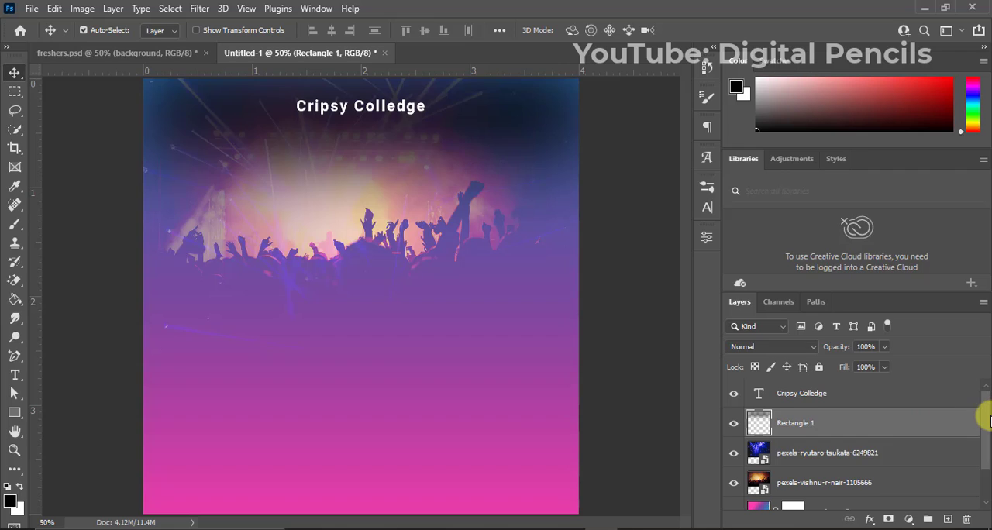
left_click_drag(986, 419, 981, 454)
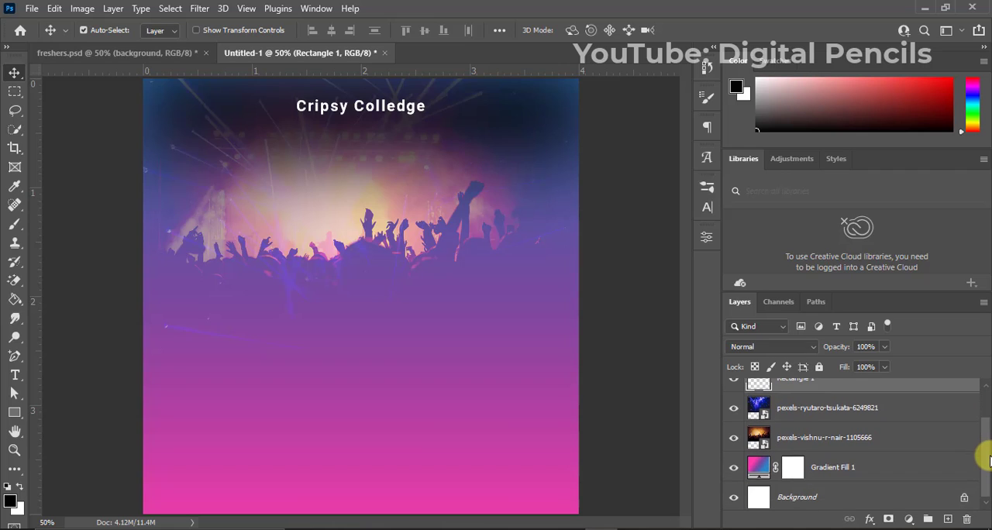
left_click(857, 467, "shift")
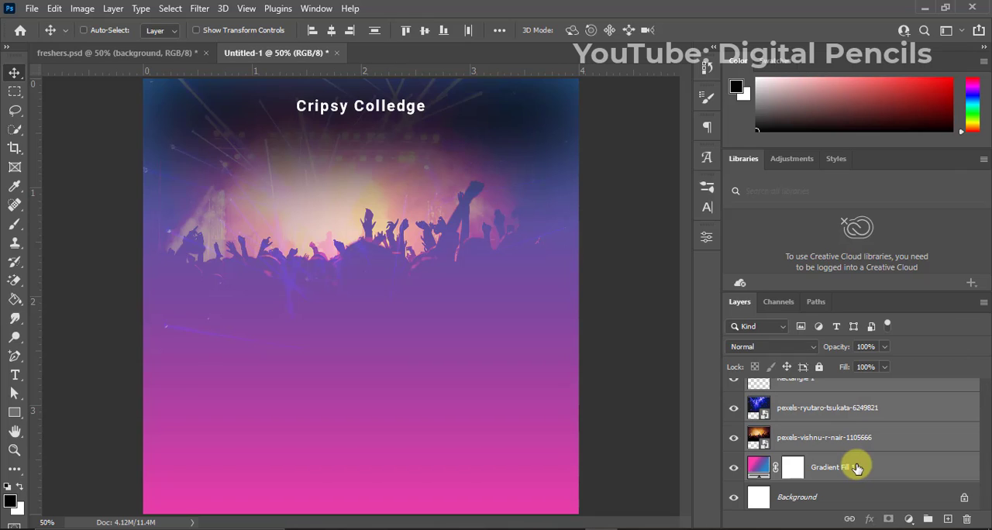
key("ctrl+g")
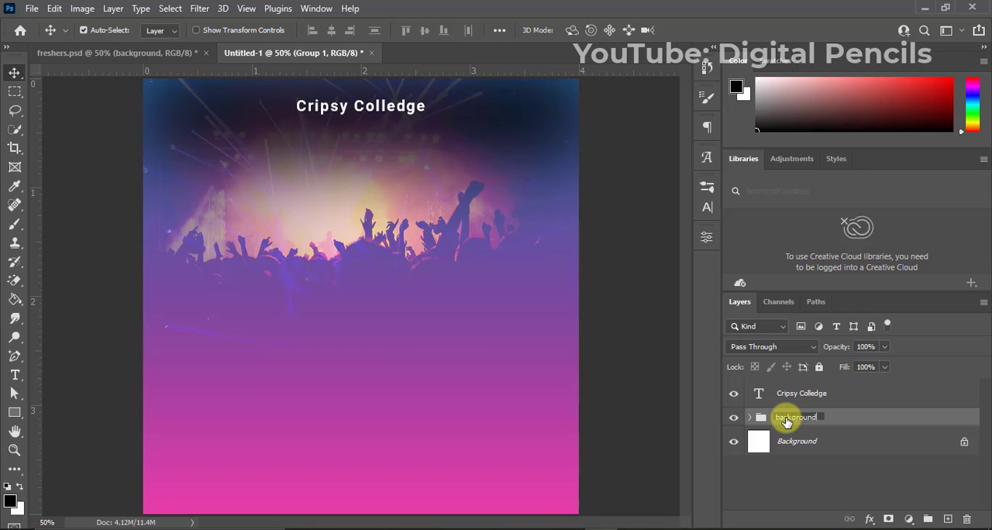
key("Return")
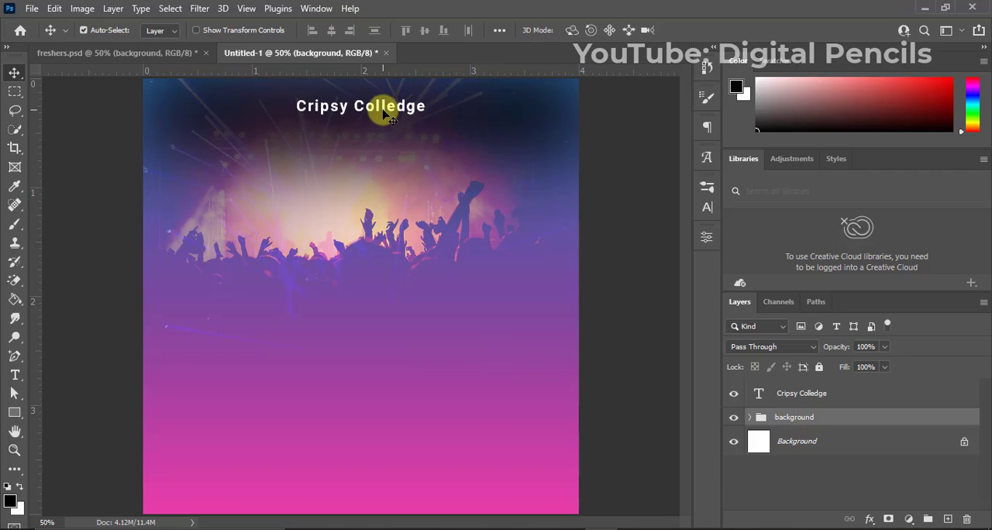
Nudge the "Cripsy Colledge" text slightly higher and place the party image from the freshers folder just below and left of it.
left_click_drag(388, 111, 380, 104)
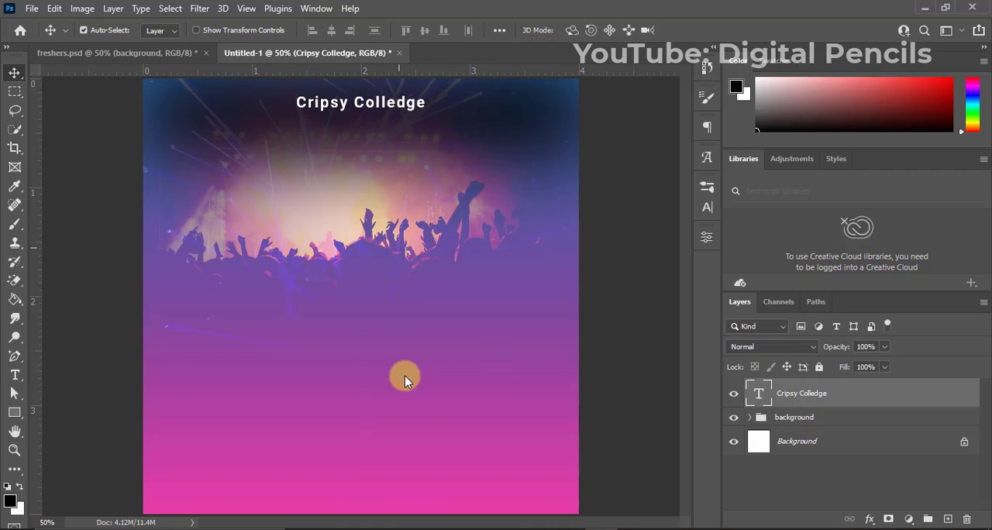
left_click(372, 496)
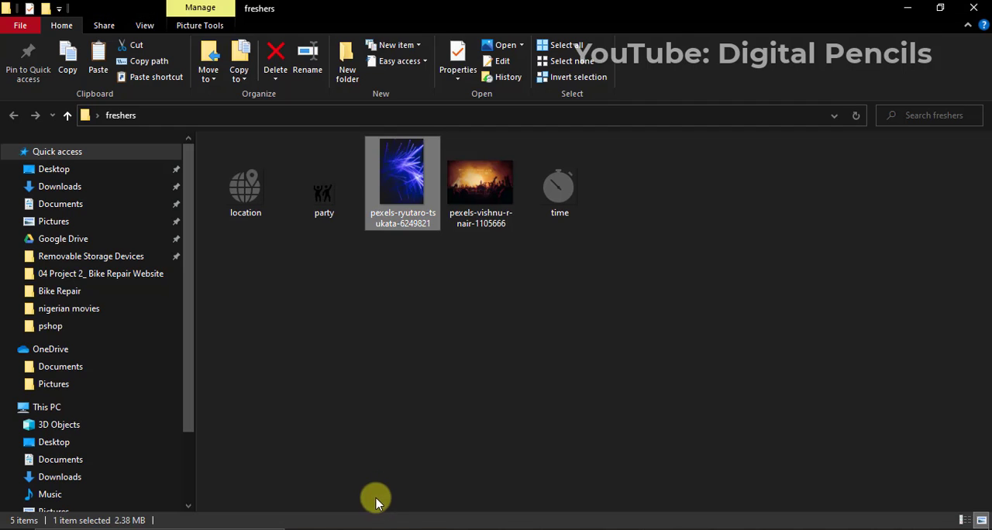
left_click(323, 200)
left_click_drag(324, 200, 255, 134)
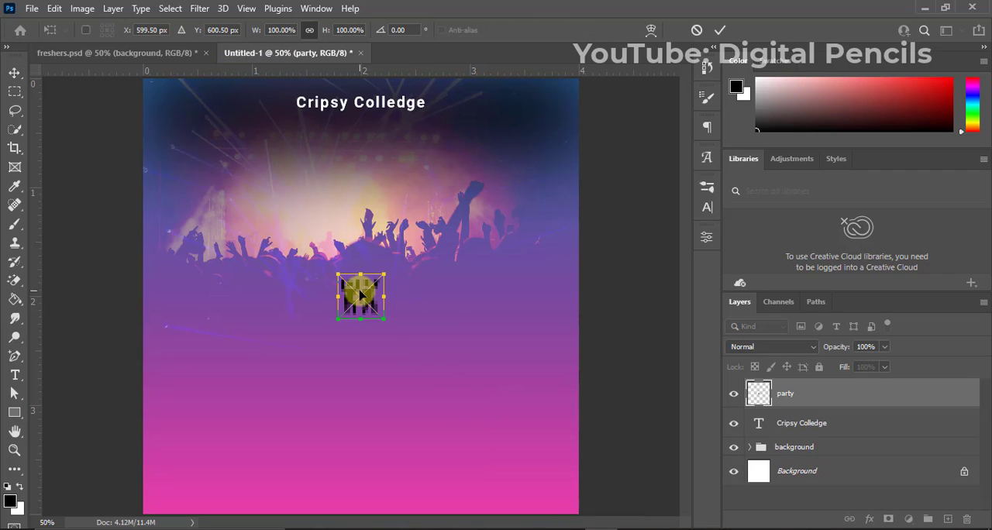
left_click_drag(362, 293, 271, 102)
key("Return")
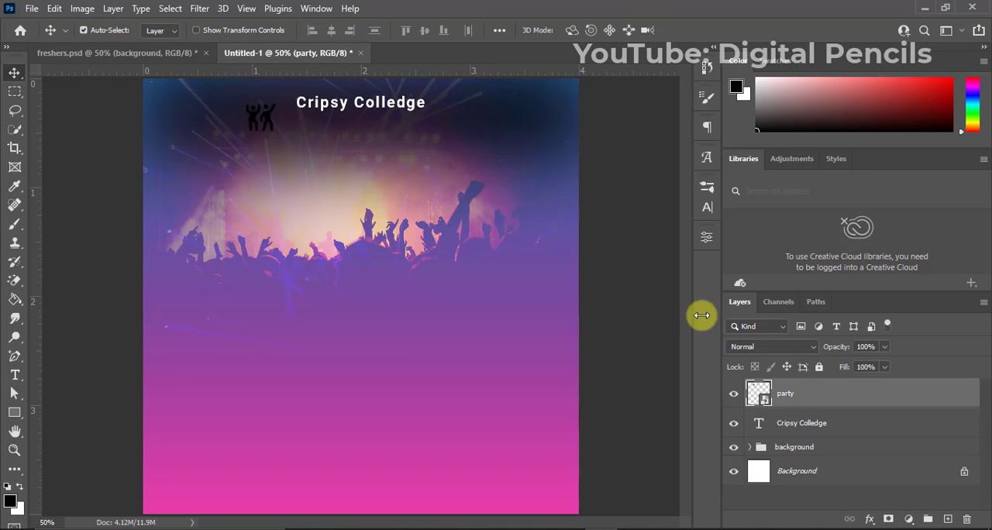
Apply a white Color Overlay with Normal blend mode and 100% opacity to the party icon layer.
right_click(799, 395)
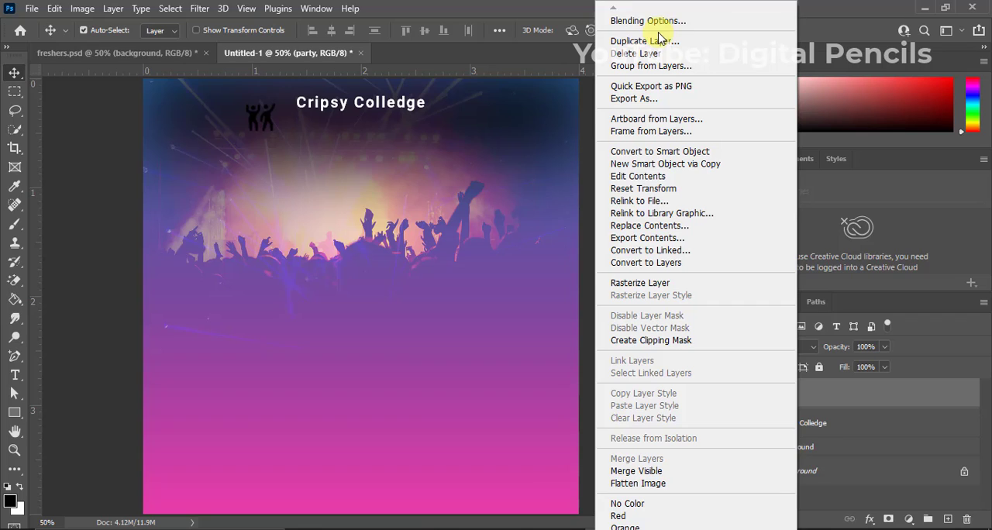
left_click(659, 28)
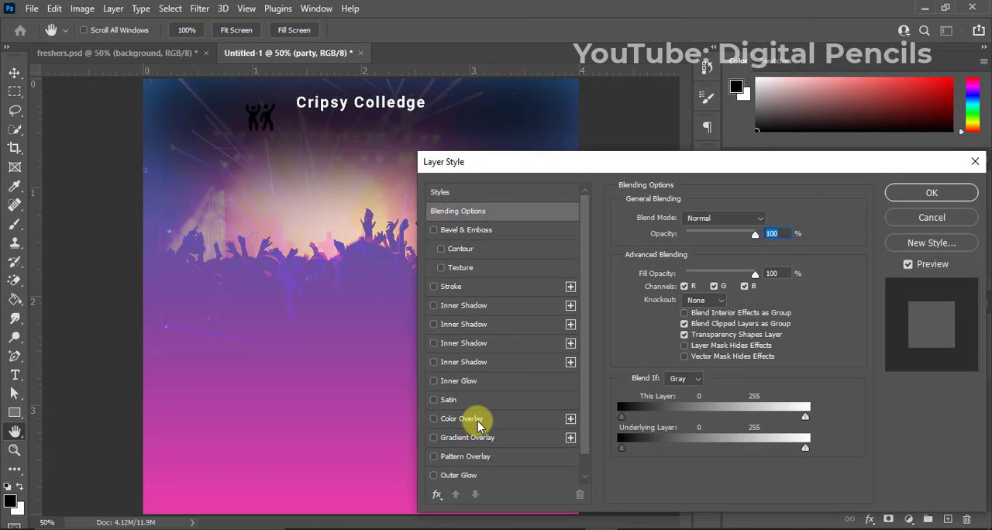
left_click(478, 421)
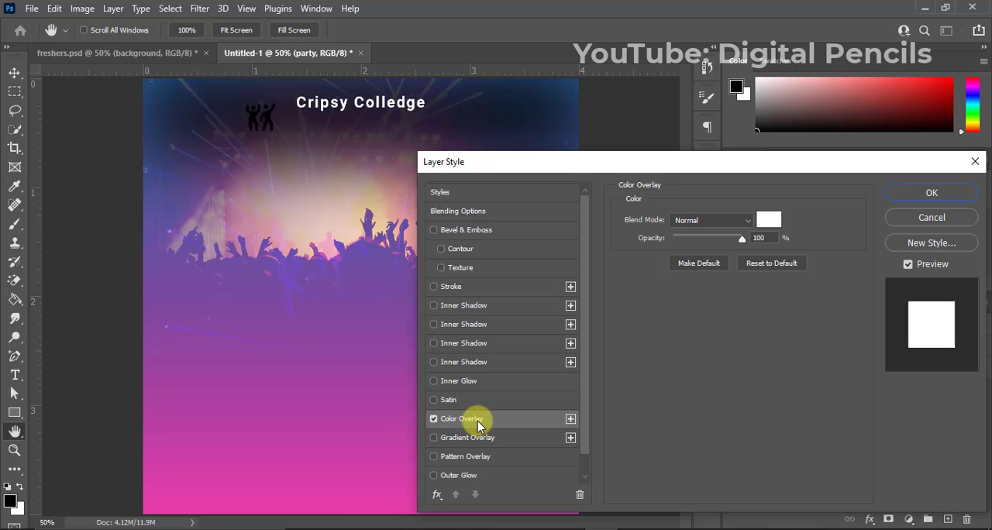
left_click(914, 196)
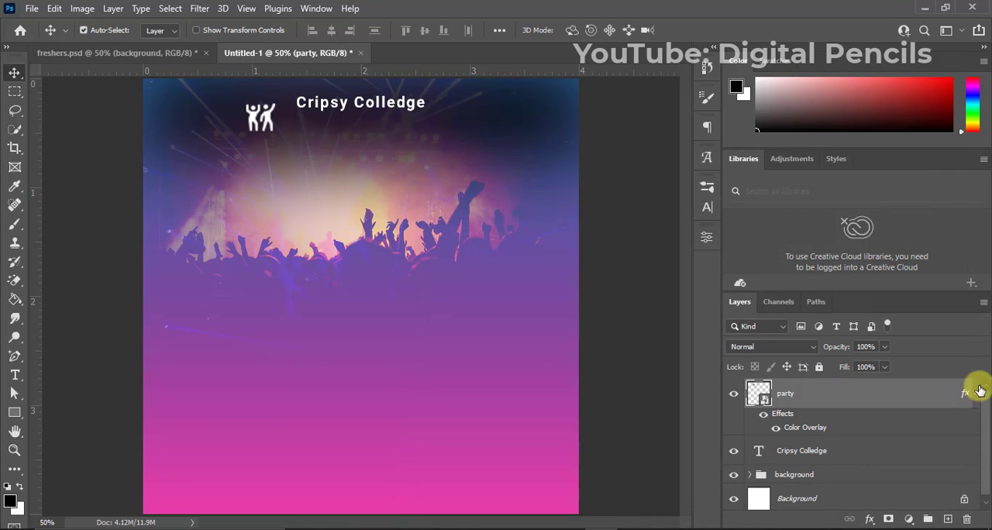
Align the vertical centers of the party icon and the "Cripsy Colledge" text.
left_click(976, 394)
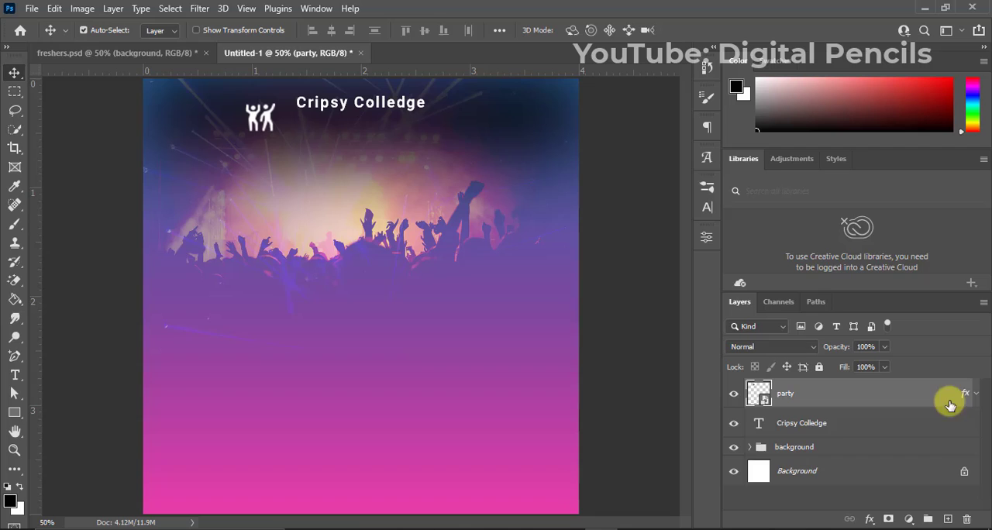
left_click(824, 423, "ctrl")
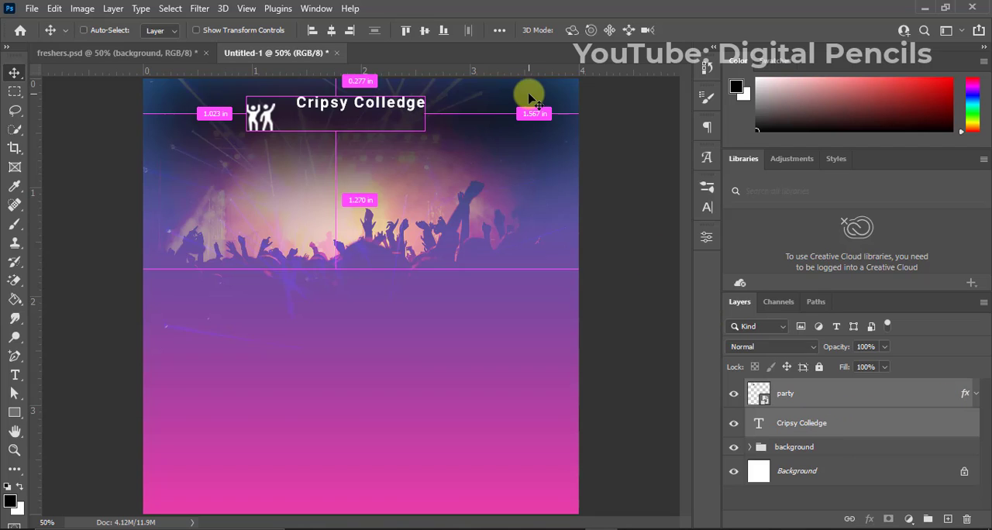
left_click(425, 35)
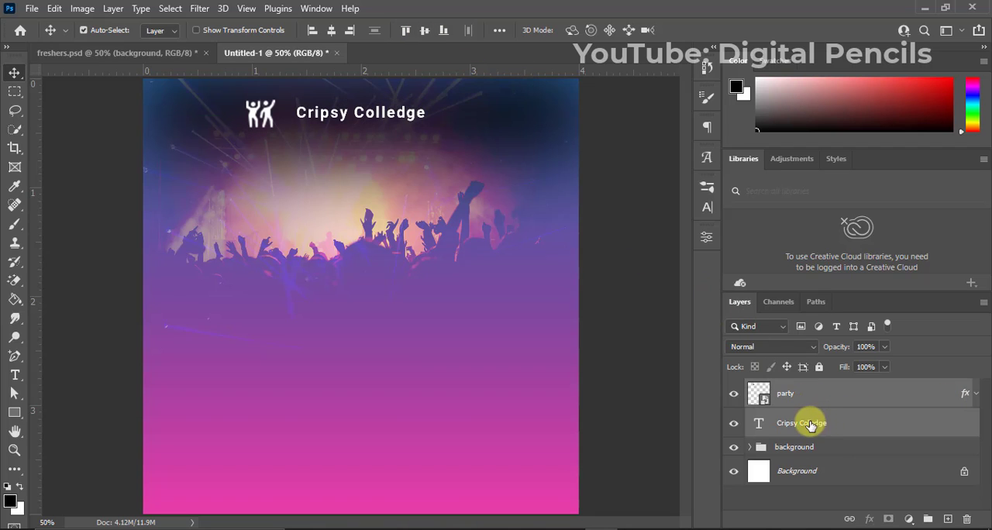
Nudge the party icon about 0.1 inch to the right so it sits close beside the "Cripsy Colledge" text.
left_click(792, 400)
key("Right")
key("Right")
key("Right")
key("Right")
key("Right")
key("Right")
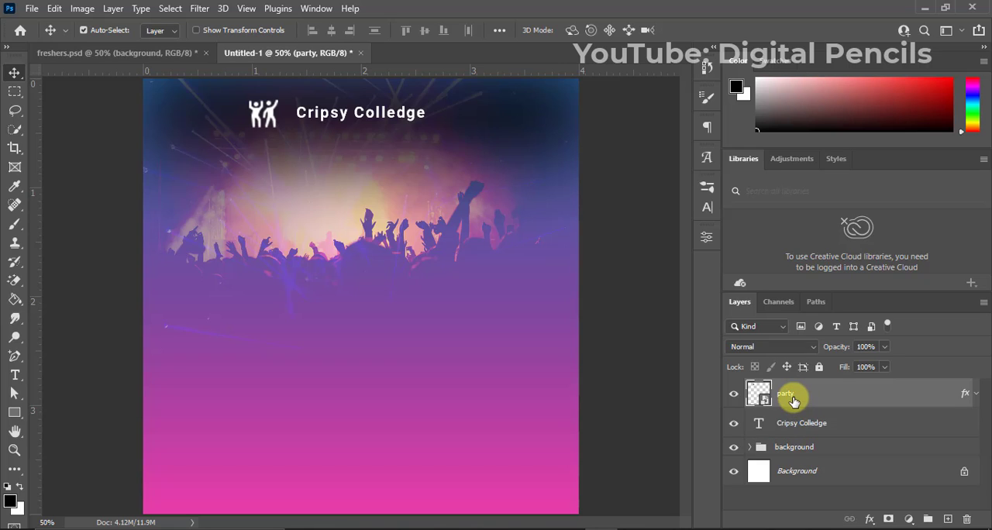
key("Right")
key("Right")
key("Right")
key("Right")
key("Right")
key("Right")
key("Right")
key("Right")
key("Right")
key("Right")
key("Right")
key("Right")
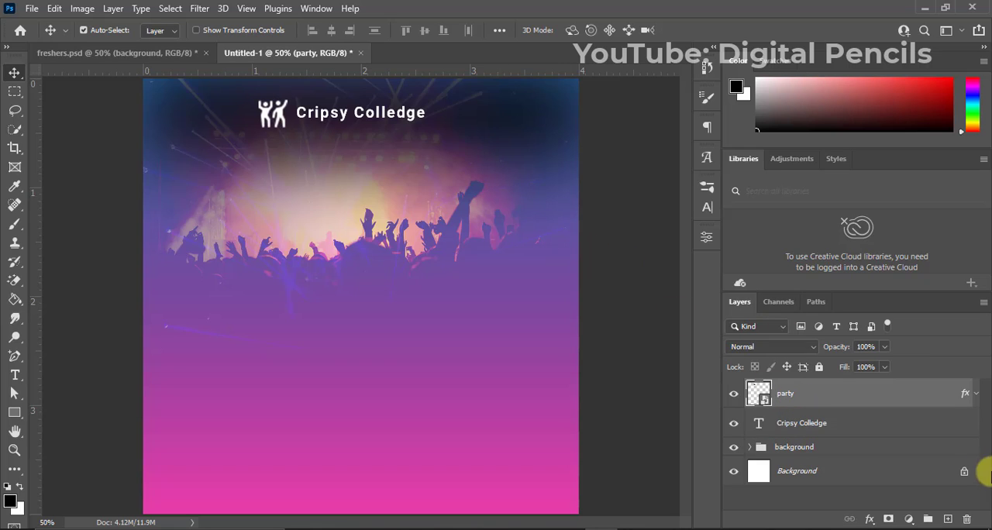
Set the font size of the "Cripsy Colledge" text to 12 pt, keeping Faux Bold off.
left_click(856, 425)
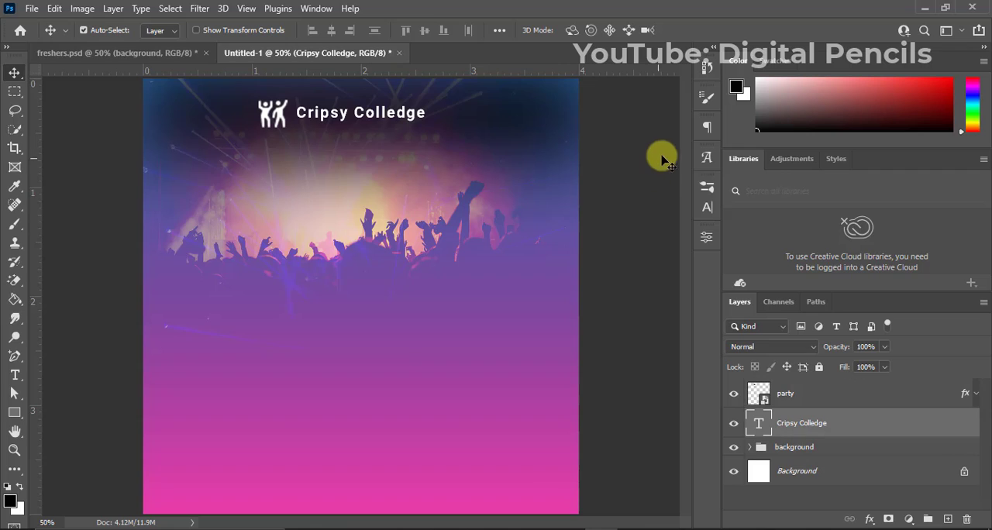
left_click(705, 209)
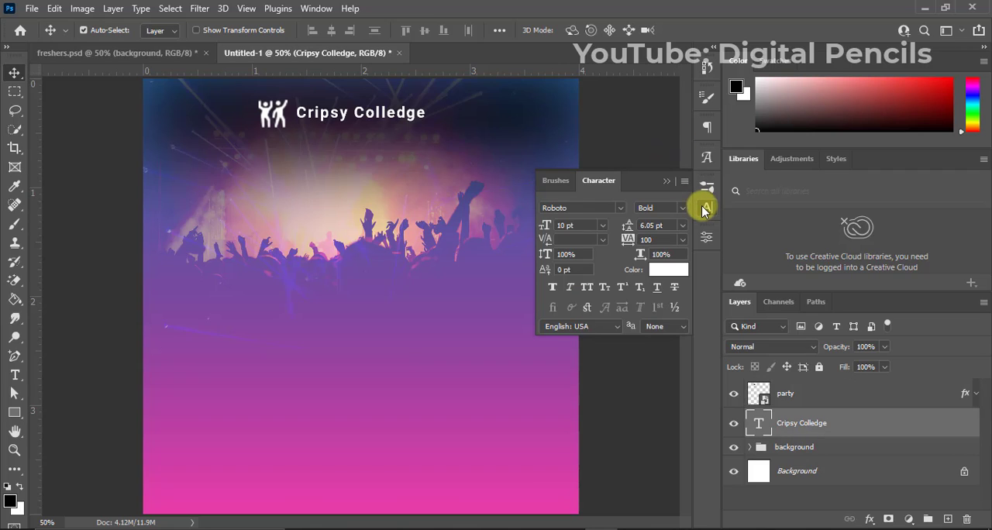
left_click(562, 225)
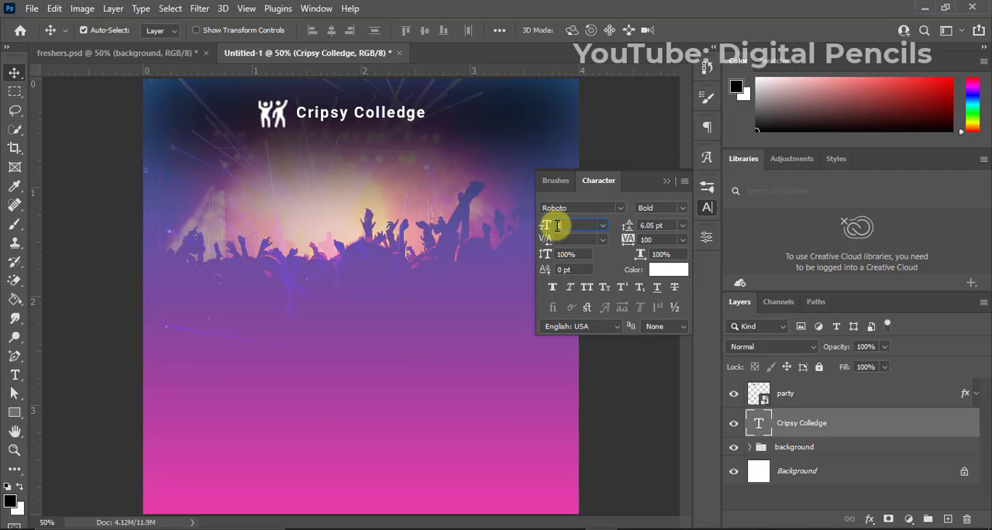
type("12")
key("Return")
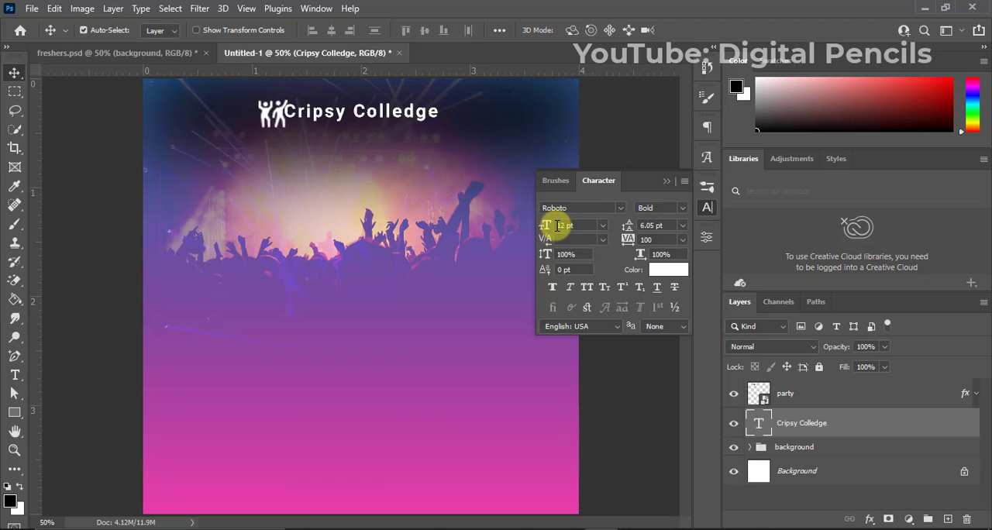
left_click(552, 287)
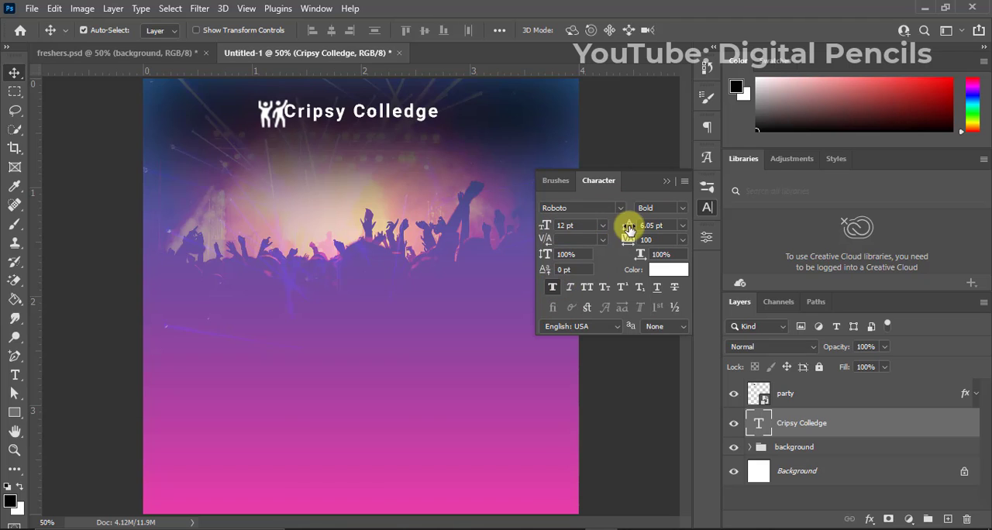
left_click(555, 292)
left_click(668, 181)
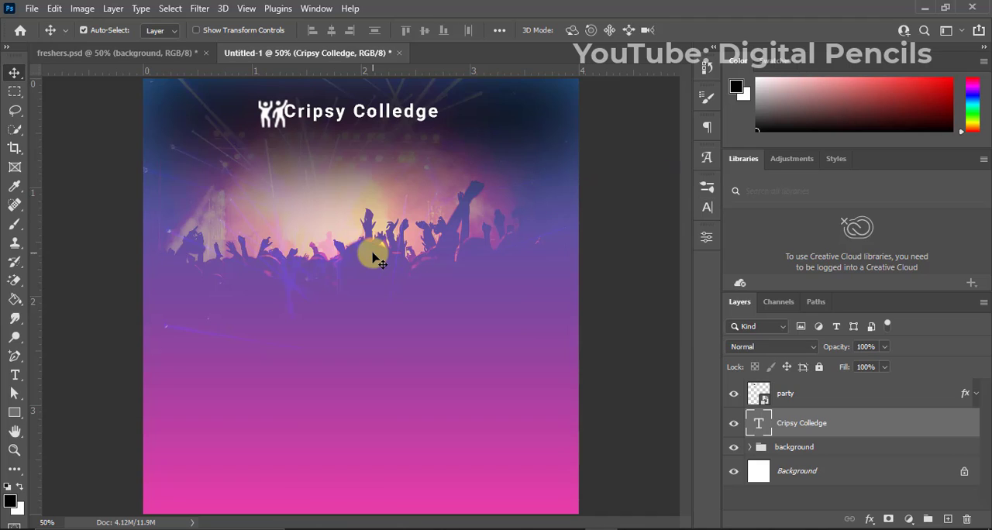
Nudge the enlarged "Cripsy Colledge" text about 0.1 inch to the right, clear of the party icon.
key("Right")
key("Right")
key("Right")
key("Right")
key("Right")
key("Right")
key("Right")
key("Right")
key("Right")
key("Right")
key("Right")
key("Right")
key("Right")
key("Right")
key("Right")
key("Right")
key("Right")
key("Right")
key("Right")
key("Right")
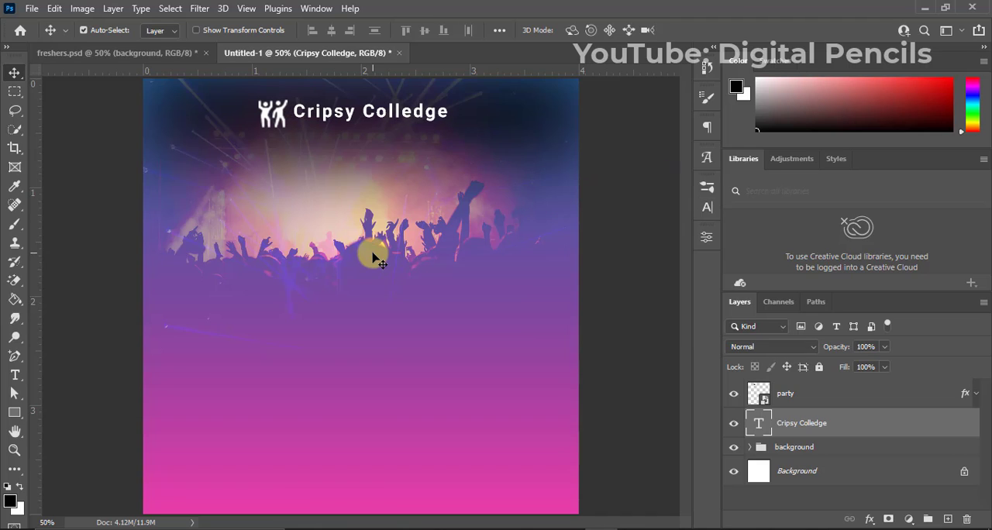
Realign the party icon and heading text on their vertical centers and group them as "logo".
left_click(824, 403, "shift")
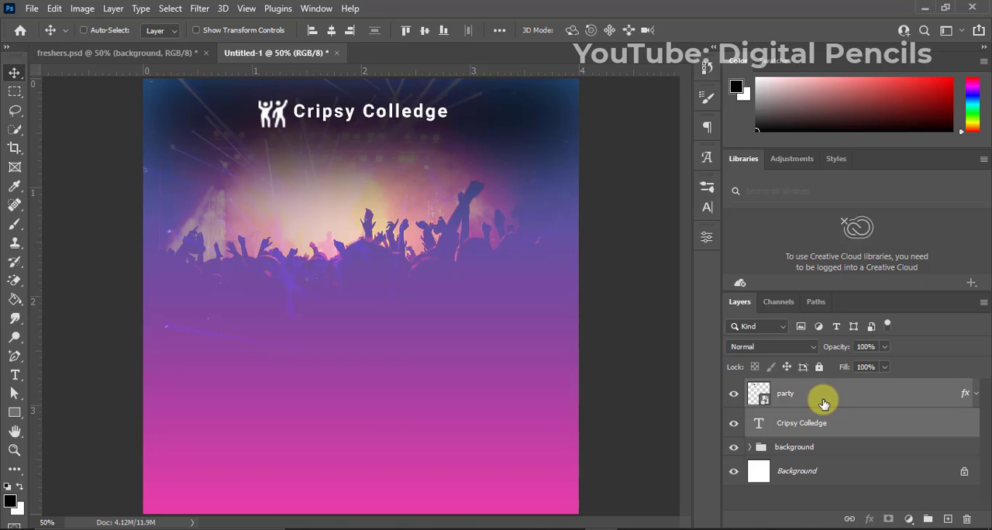
left_click(425, 35)
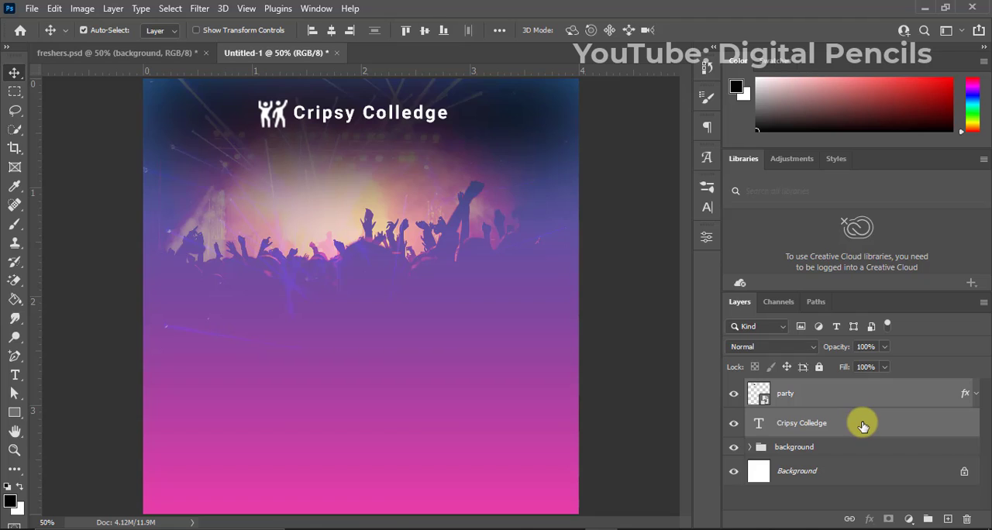
key("ctrl+g")
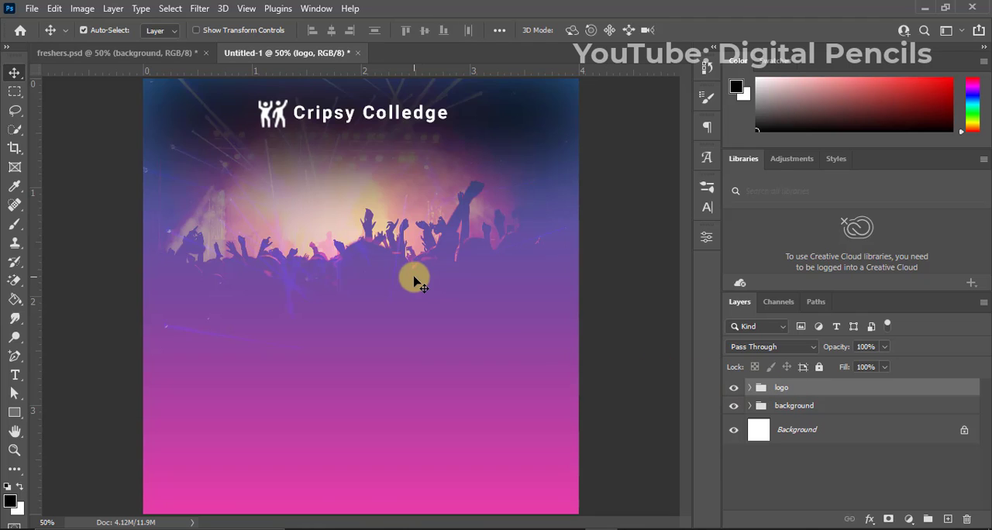
Add a white text line reading "presents" in Roboto Bold 12 pt below the college name.
key("t")
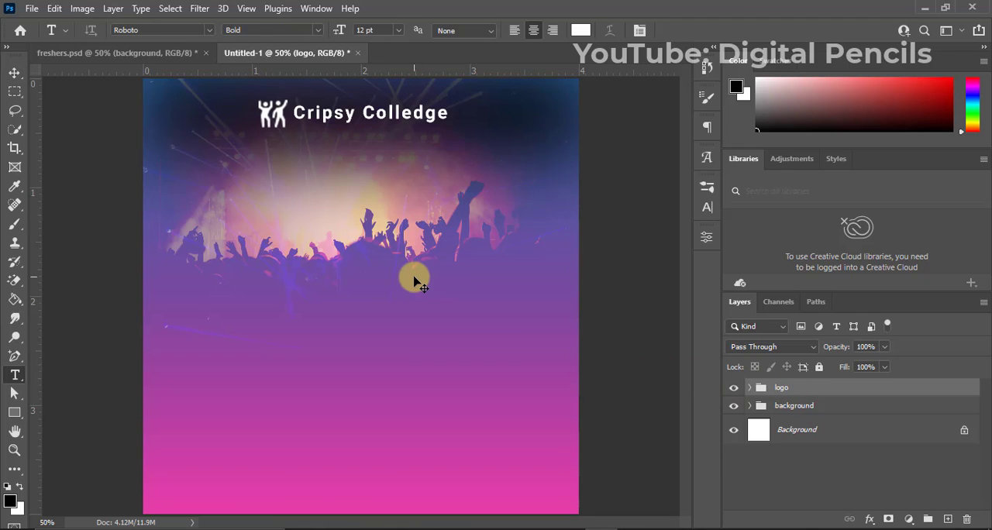
left_click(318, 175)
type("Fre")
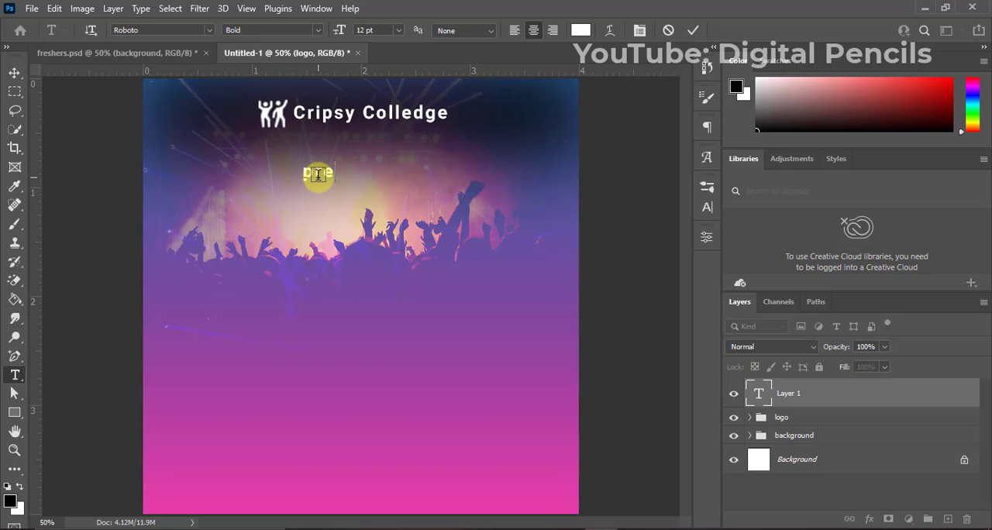
type("sents")
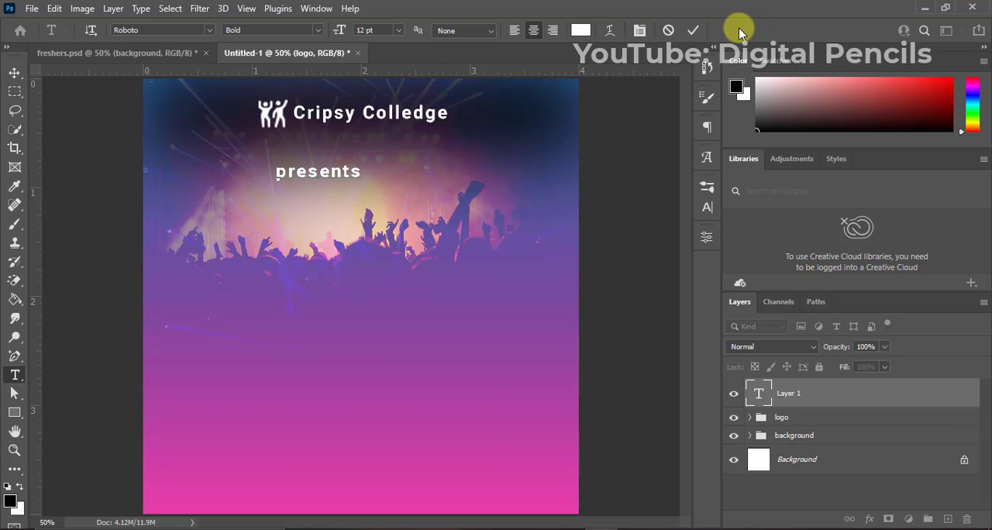
left_click(696, 31)
key("v")
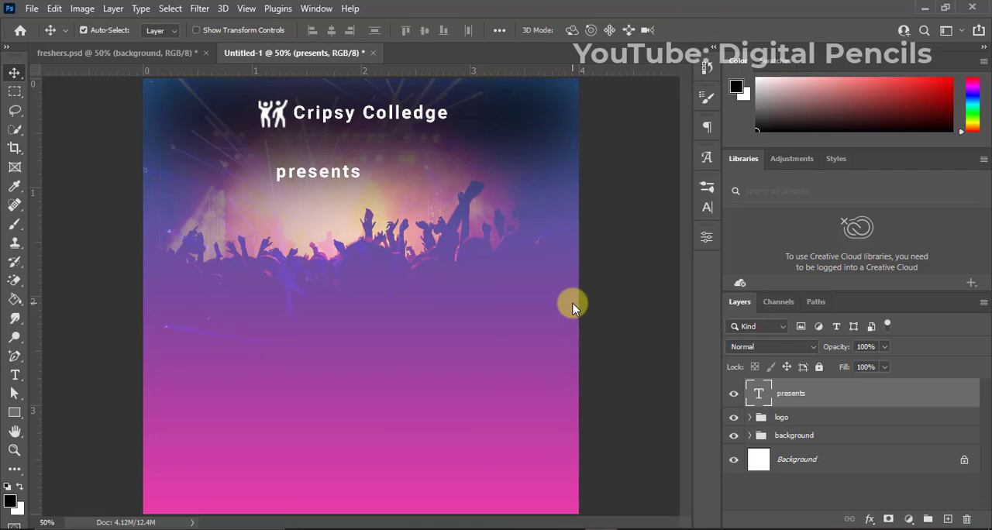
Change the font style of the "presents" text to Italic.
left_click(707, 208)
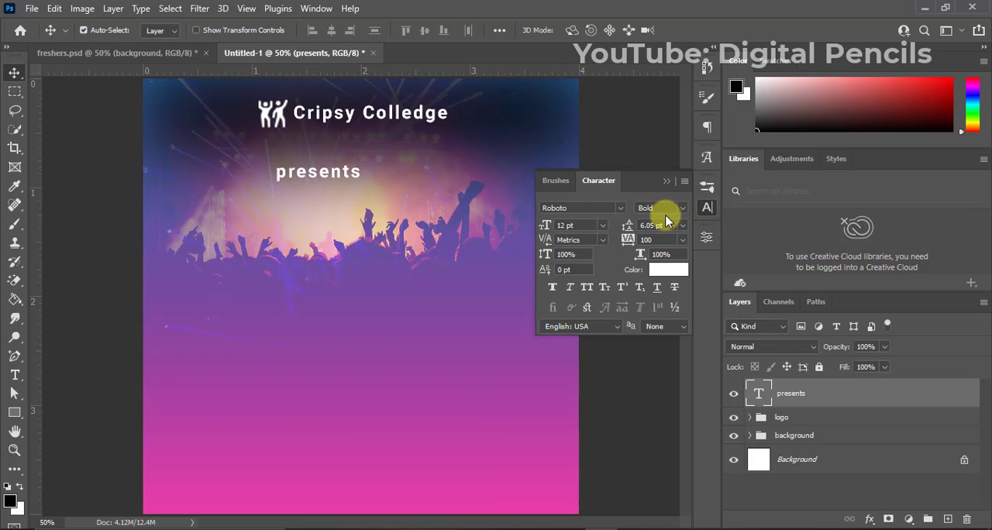
left_click(681, 208)
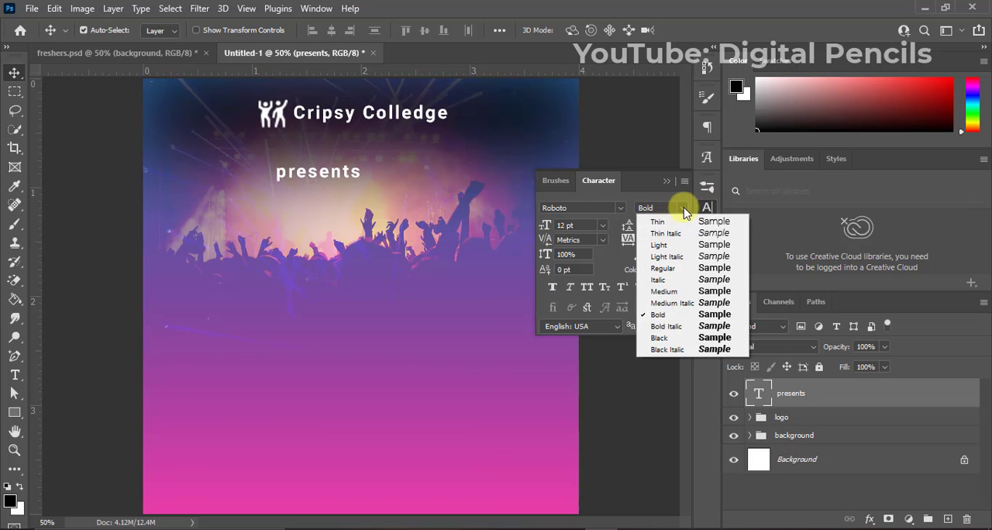
left_click(664, 280)
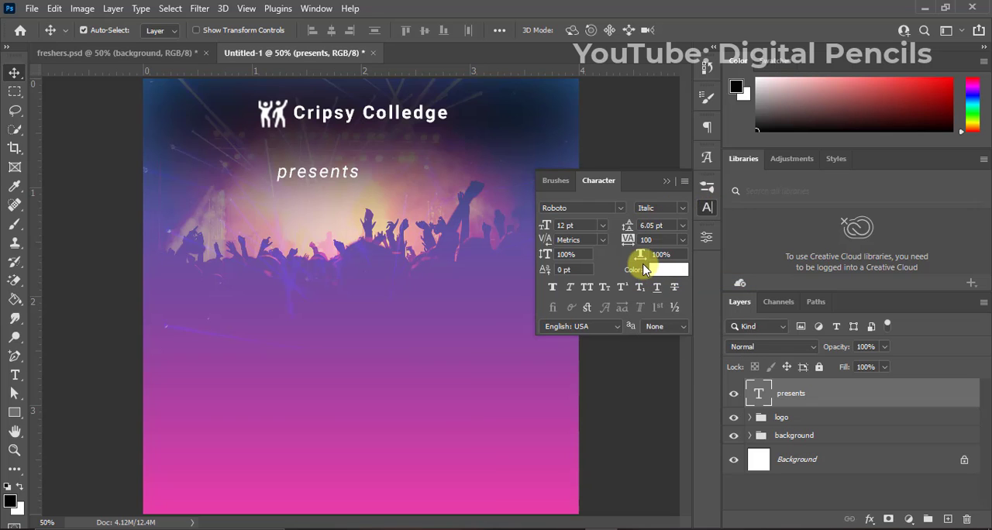
left_click(669, 181)
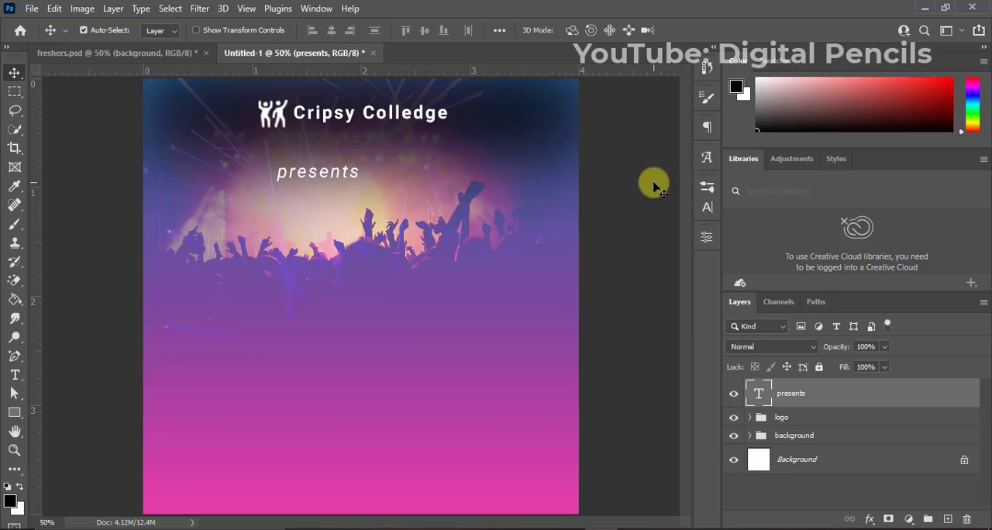
Center the "presents" text horizontally on the canvas.
key("ctrl+a")
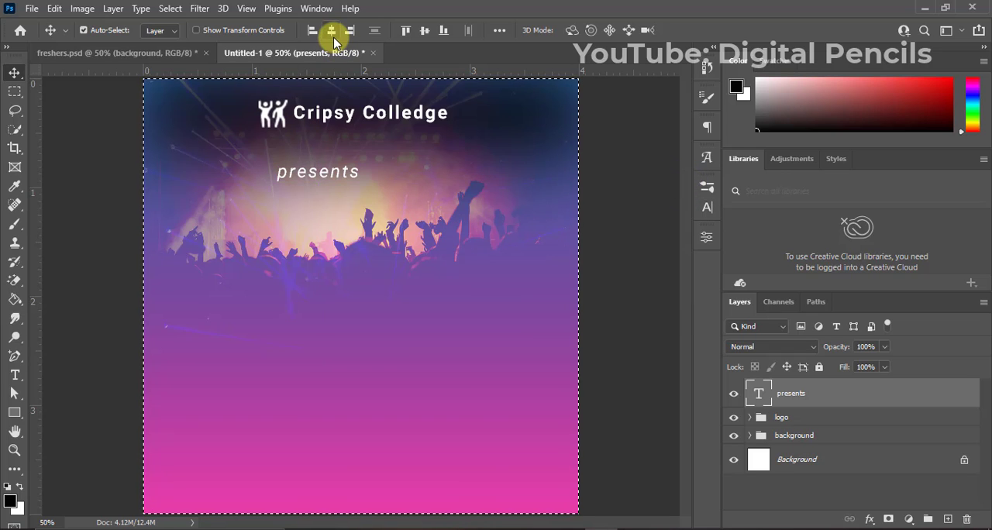
left_click(331, 30)
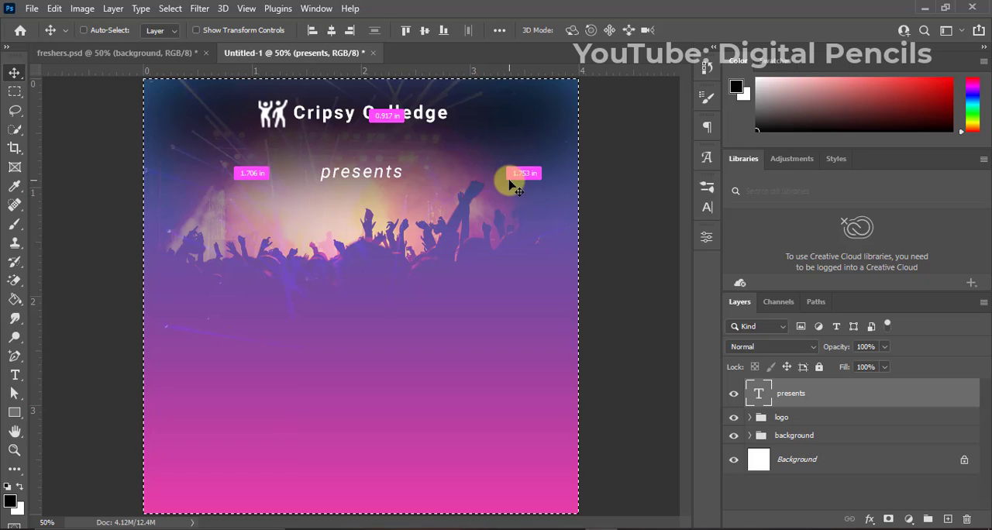
key("ctrl+d")
Nudge the "presents" text up to about 0.65 inch below the canvas's upper edge, just beneath the college name.
key("Up")
key("Up")
key("Up")
key("Up")
key("Up")
key("Up")
key("Up")
key("Up")
key("Up")
key("Up")
key("Up")
key("Up")
key("Up")
key("Up")
key("Up")
key("Up")
key("Up")
key("Up")
key("Up")
key("Up")
key("Up")
key("Up")
key("Up")
key("Up")
key("Up")
key("Up")
key("Up")
key("Up")
key("Up")
key("Up")
key("Up")
key("Up")
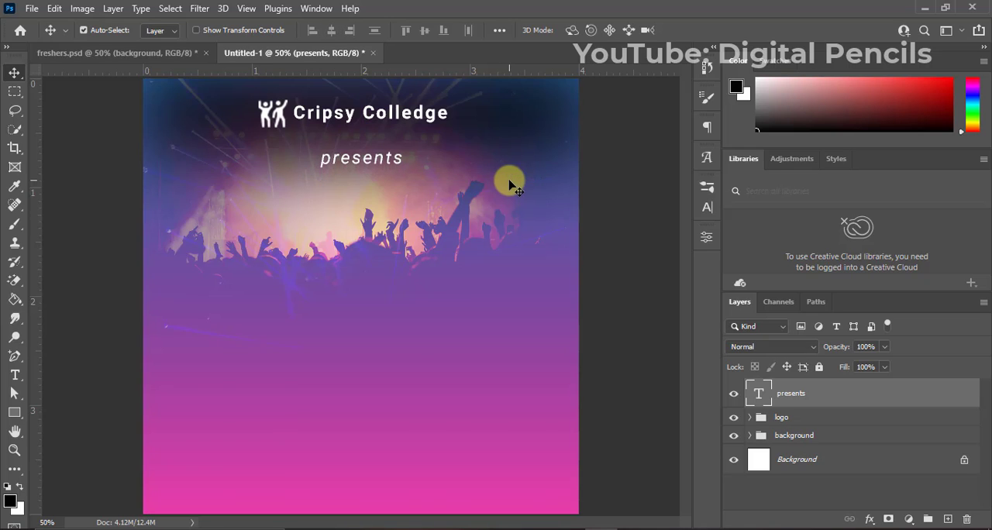
key("Up")
key("Up")
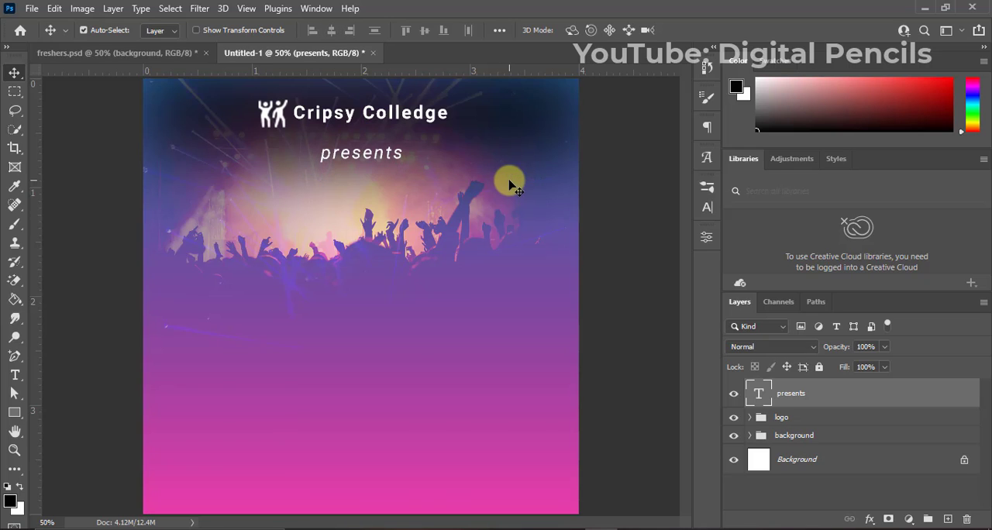
key("Up")
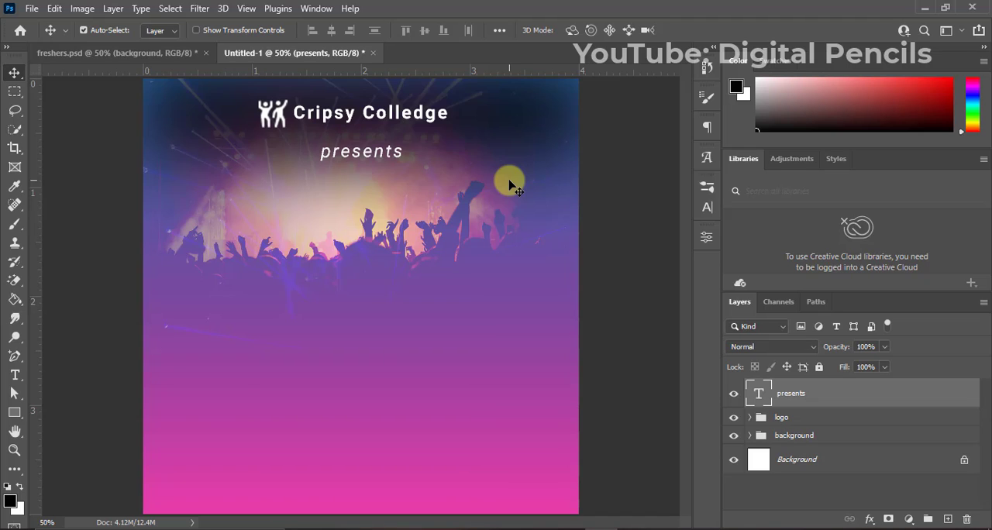
key("Up")
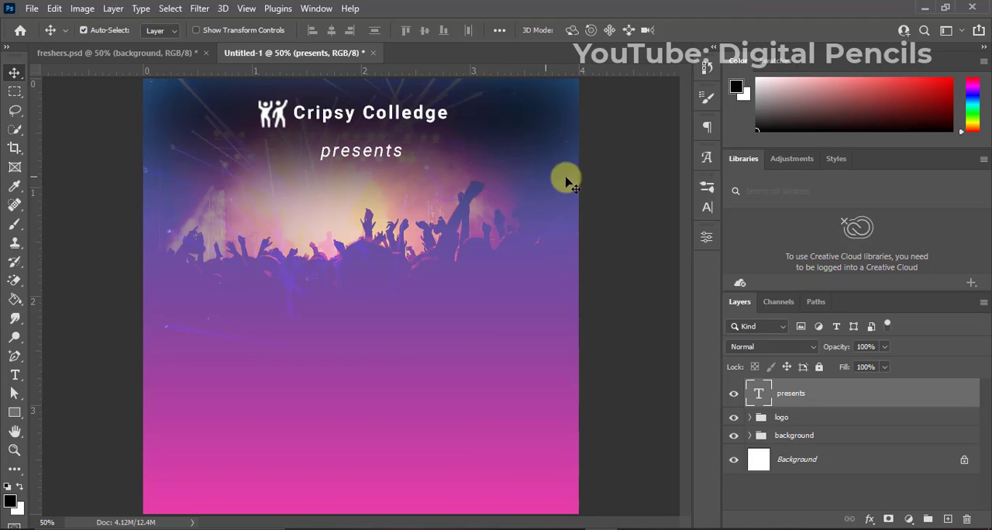
Align the "presents" text and the logo group on their horizontal centers, and move the text into the logo group.
left_click(804, 419, "ctrl")
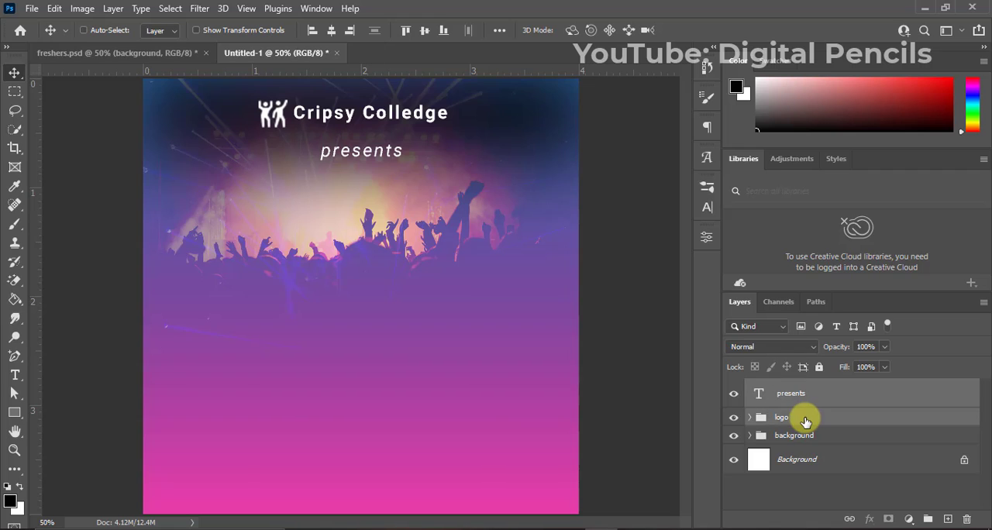
left_click(332, 31)
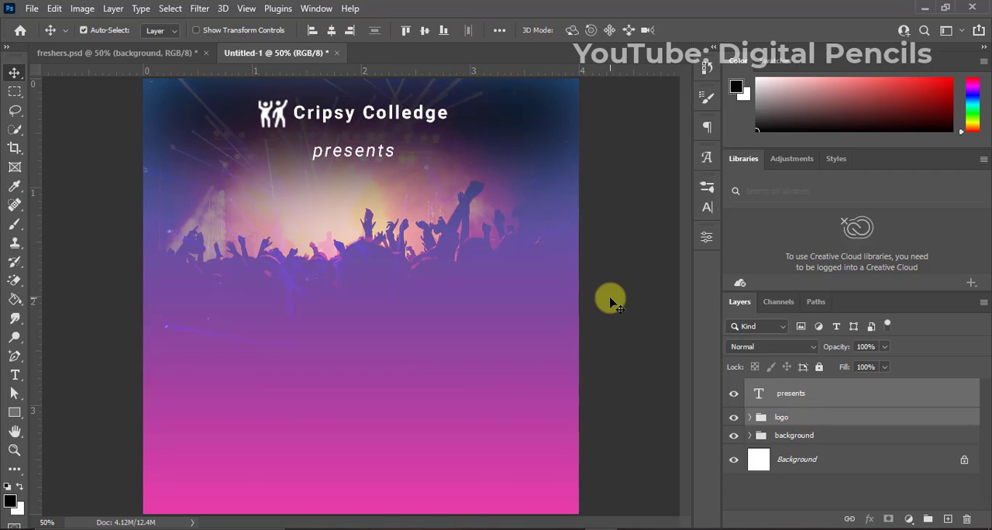
left_click_drag(792, 395, 797, 416)
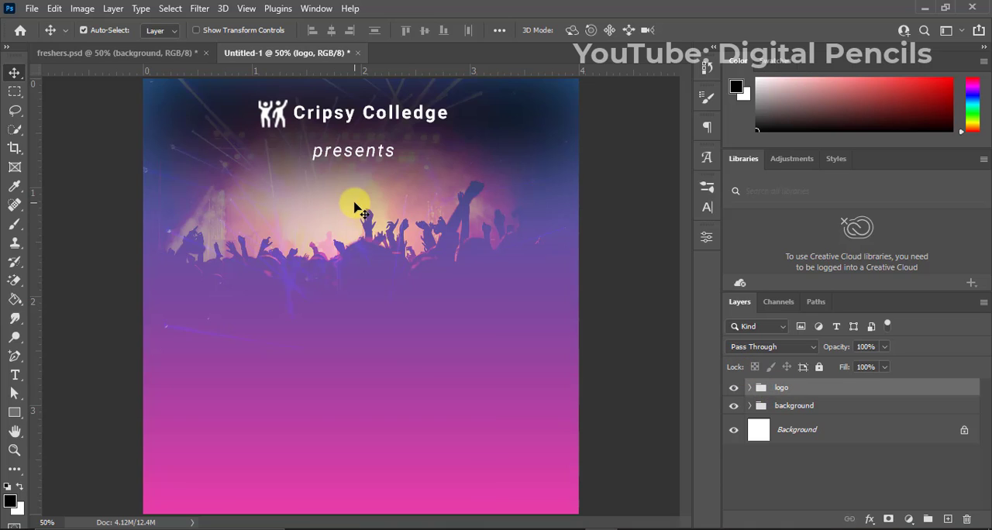
Move the logo group straight down by about 0.12 inch, trying a slightly higher position along the way.
key("Down")
key("Down")
key("Down")
key("Down")
key("Down")
key("Down")
key("Down")
key("Down")
key("Down")
key("Down")
key("Down")
key("Down")
key("Down")
key("Down")
key("Down")
key("Down")
key("Down")
key("Down")
key("Down")
key("Down")
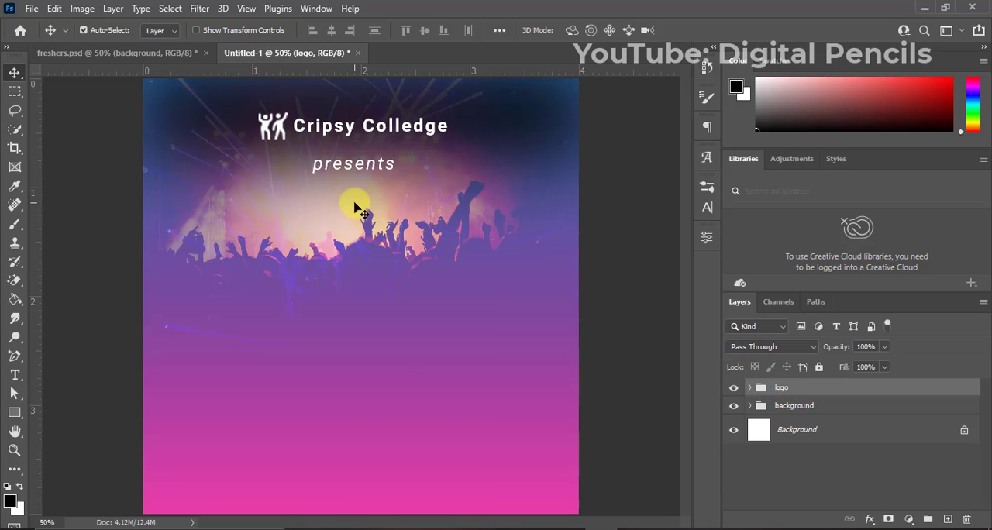
key("Up")
key("Up")
key("Up")
key("Up")
key("Up")
key("Up")
key("Up")
key("Up")
key("Up")
key("Up")
key("Up")
key("Up")
key("Up")
key("Up")
key("Up")
key("Up")
key("Up")
key("Up")
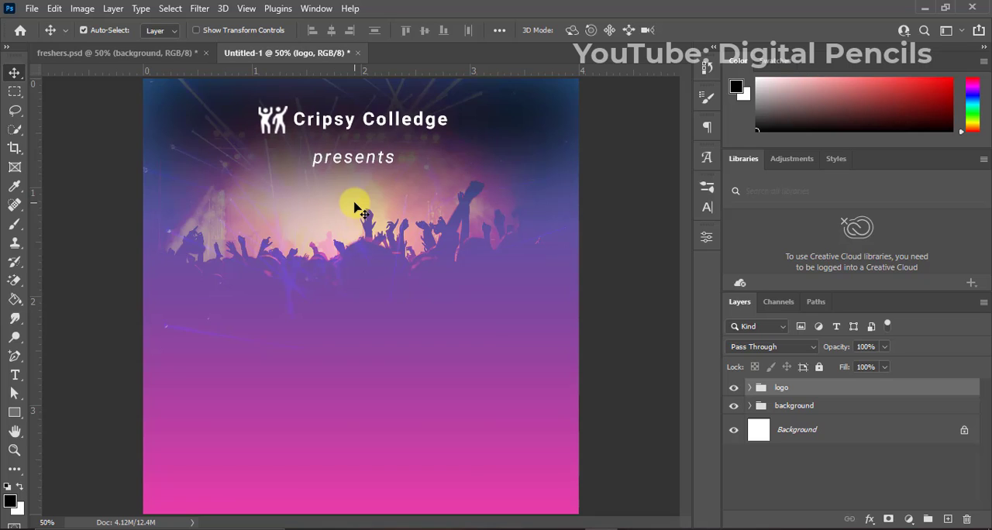
key("Down")
key("Down")
key("Down")
key("Down")
key("Down")
key("Down")
key("Down")
key("Down")
key("Down")
key("Down")
key("Down")
key("Down")
key("Down")
key("Down")
key("Down")
key("Down")
key("Down")
key("Down")
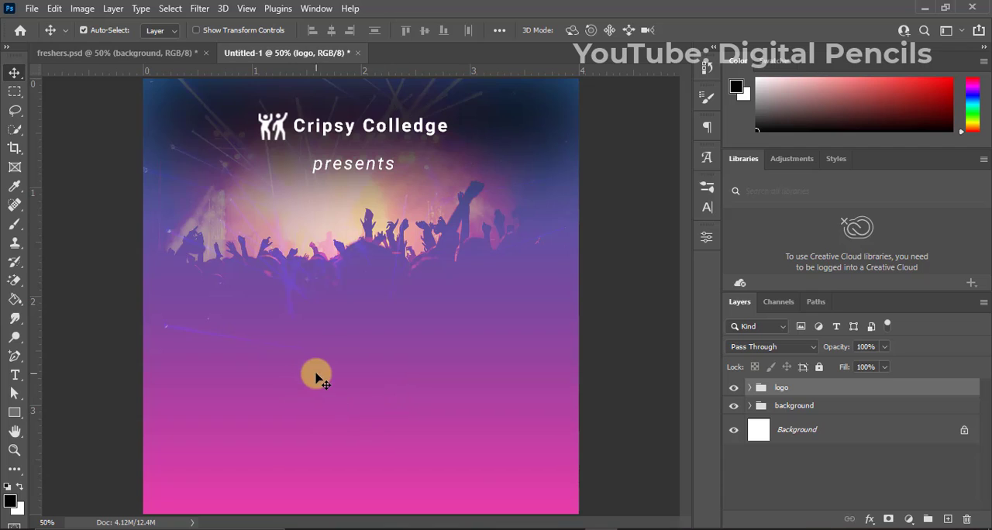
Add the heading text "FRES HERS" on two lines over the canvas's left side, just below the crowd.
key("t")
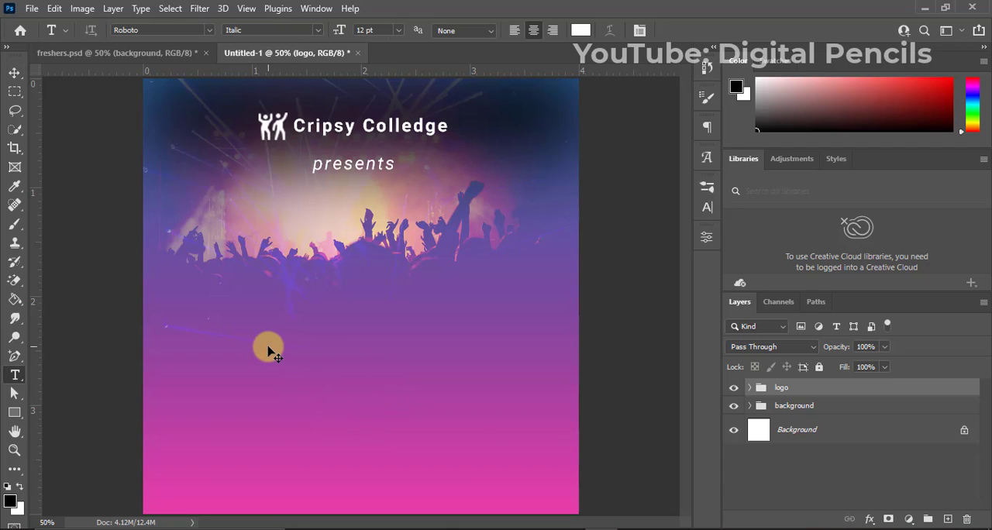
left_click(224, 280)
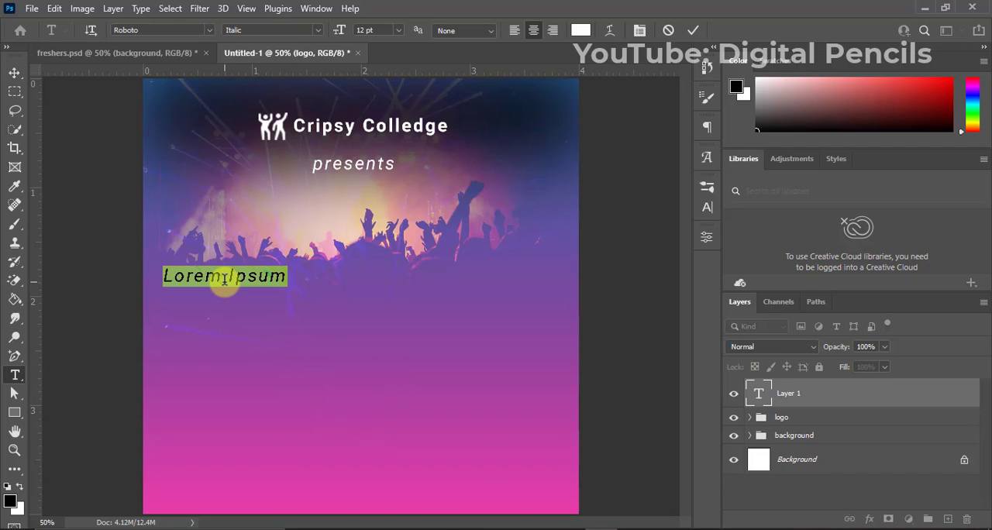
type("FRES")
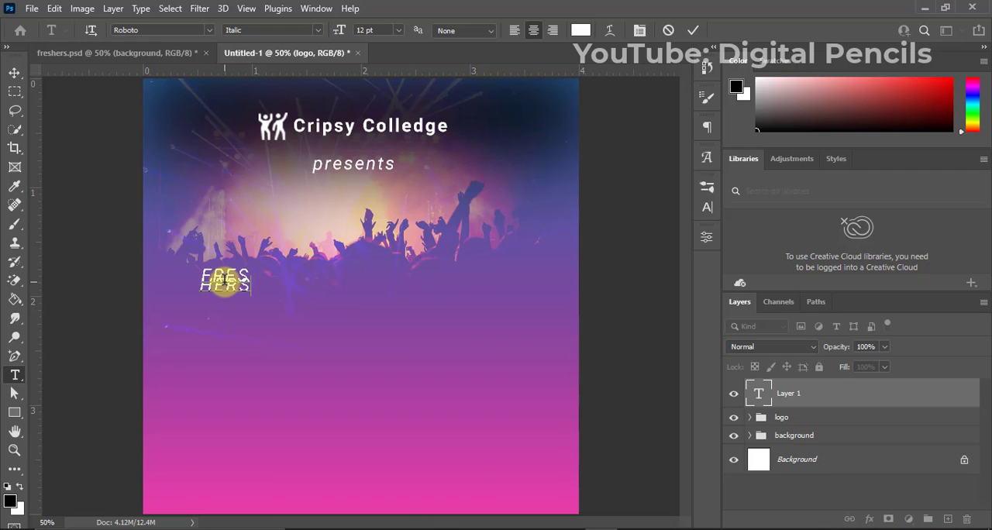
left_click(693, 33)
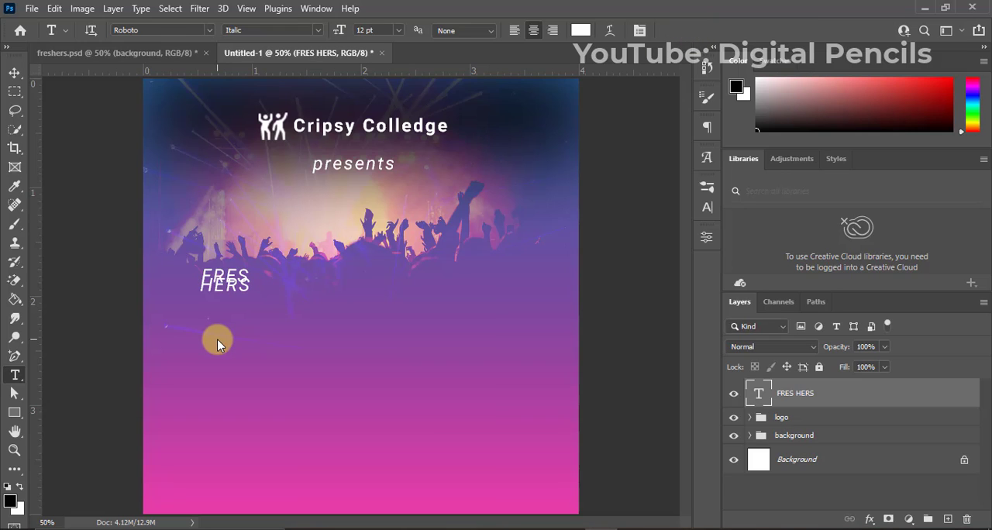
key("v")
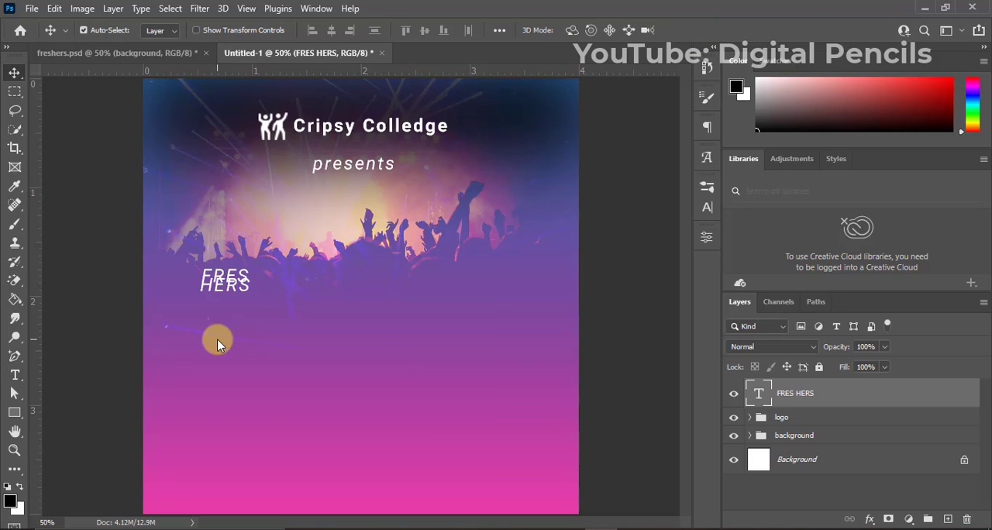
Change the "FRES HERS" text's font style to Black, trying Bold Italic along the way.
left_click(706, 207)
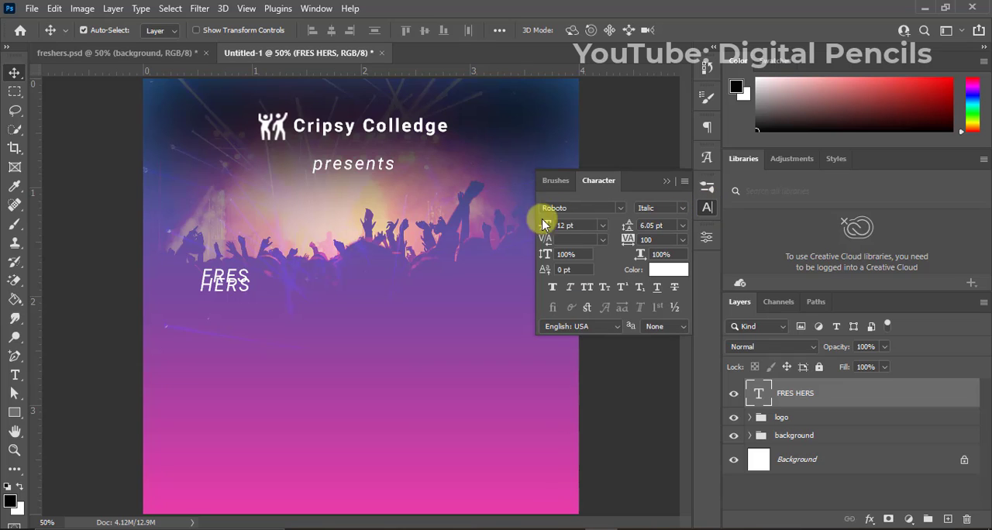
left_click(681, 207)
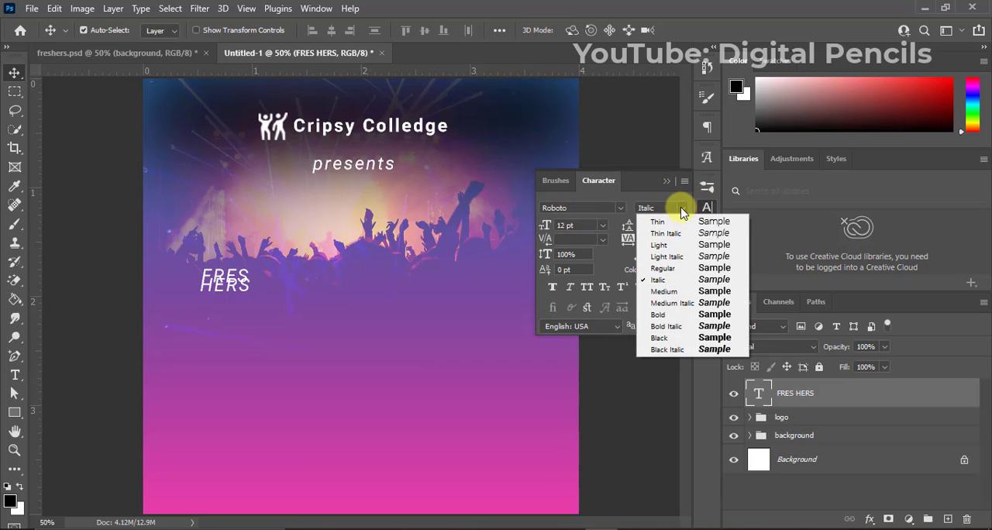
left_click(673, 332)
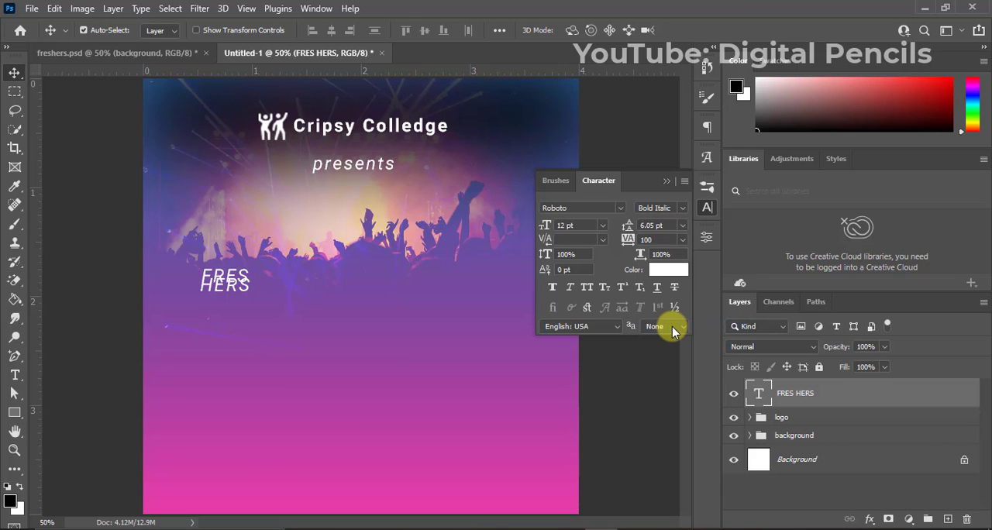
left_click(680, 208)
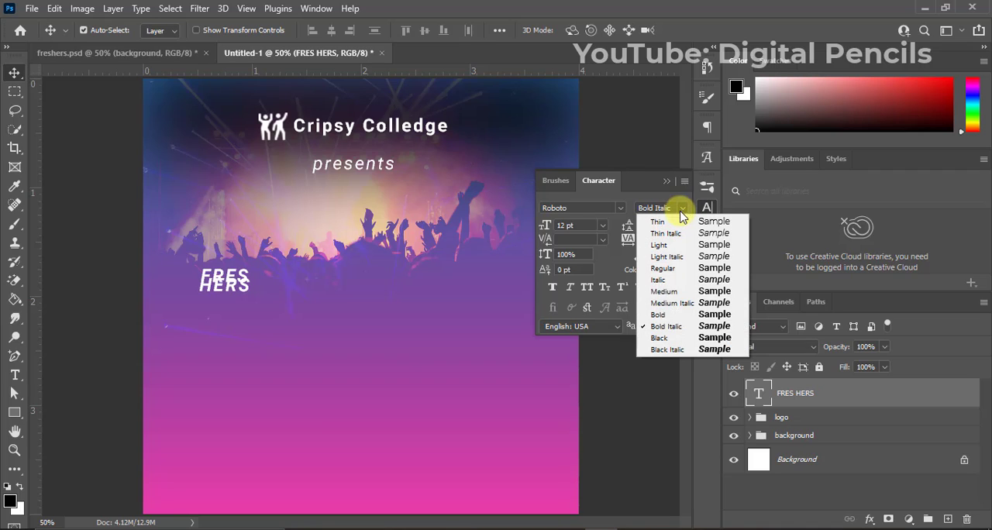
left_click(678, 339)
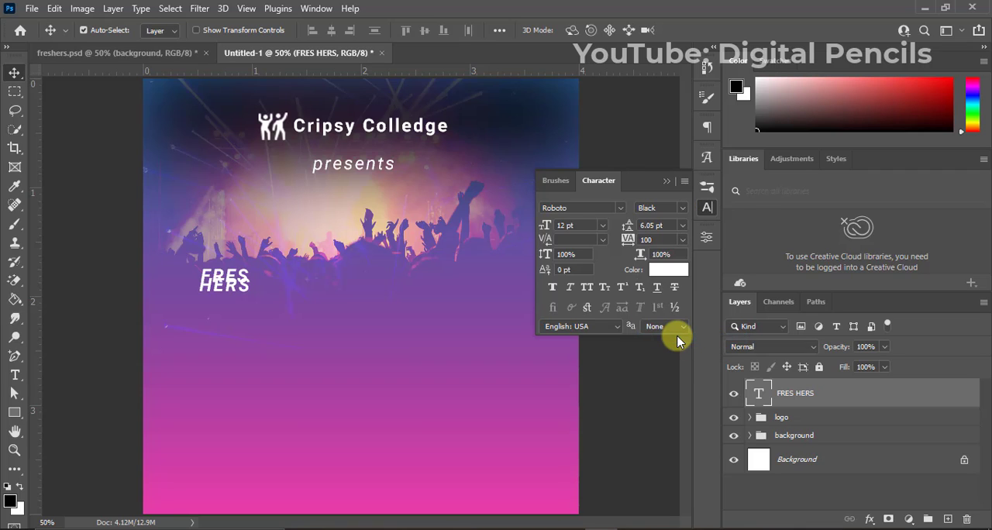
left_click(664, 256)
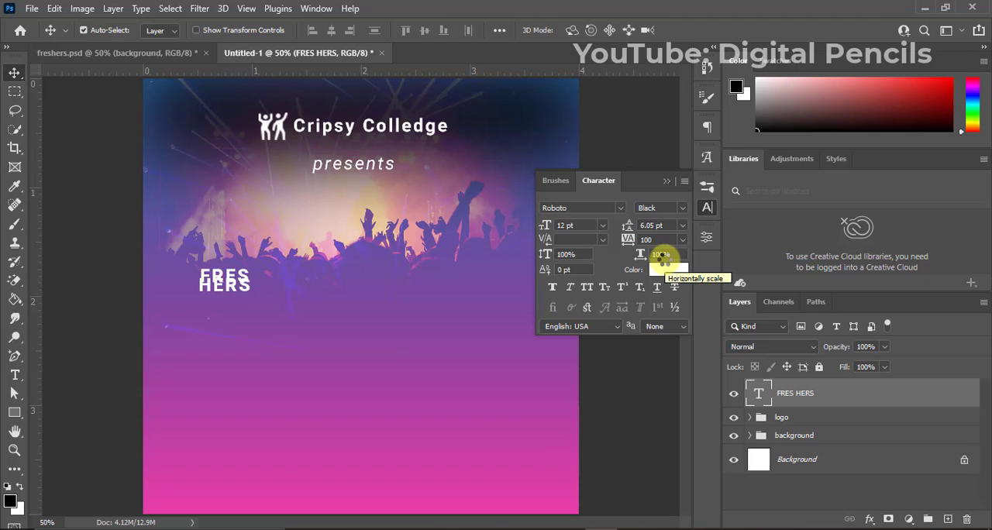
Set the "FRES HERS" text to 67 pt with 52 pt leading, and move it about 0.85 inch right, fully onto the canvas.
left_click(578, 224)
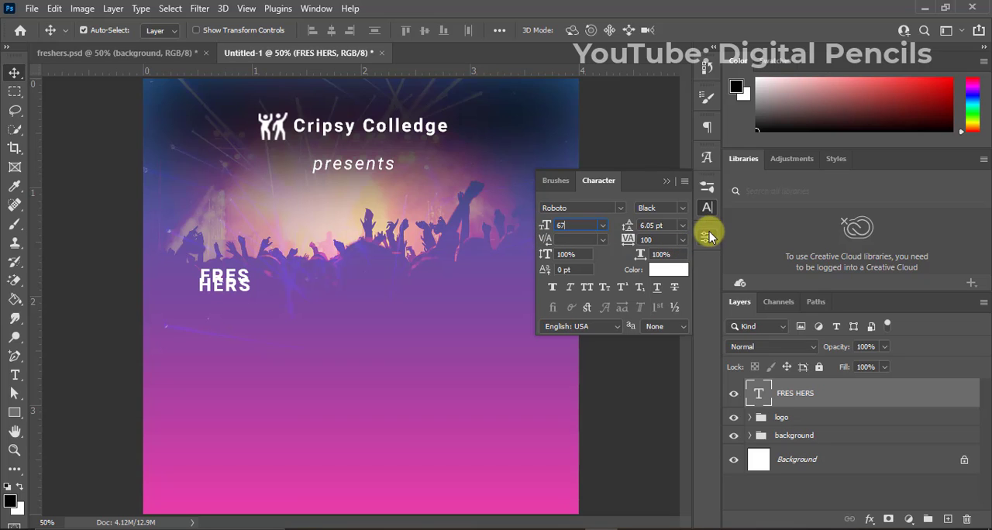
left_click(671, 225)
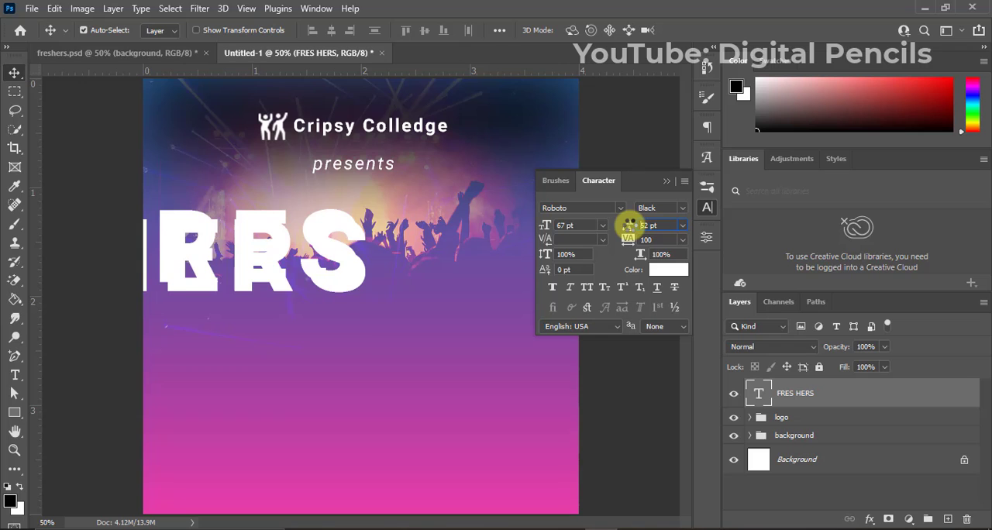
left_click_drag(344, 261, 435, 274)
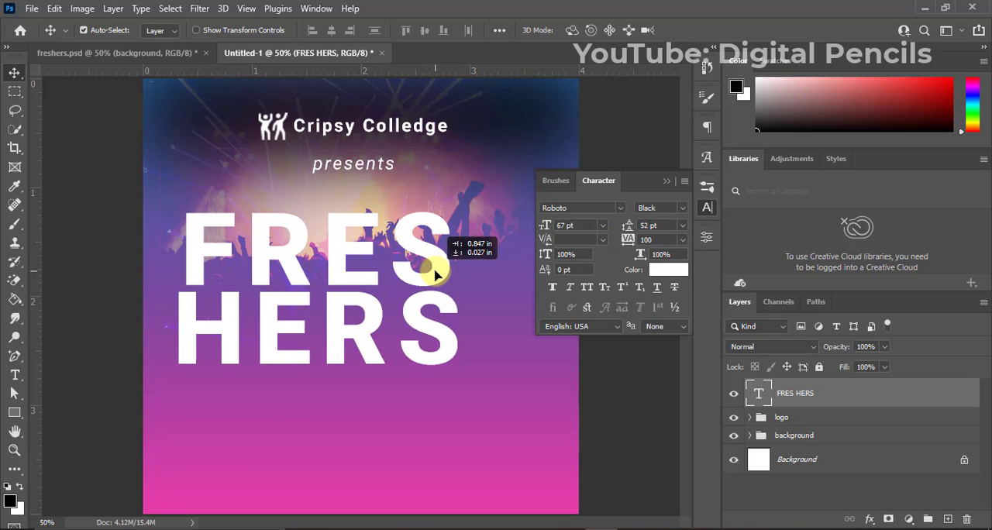
left_click(666, 180)
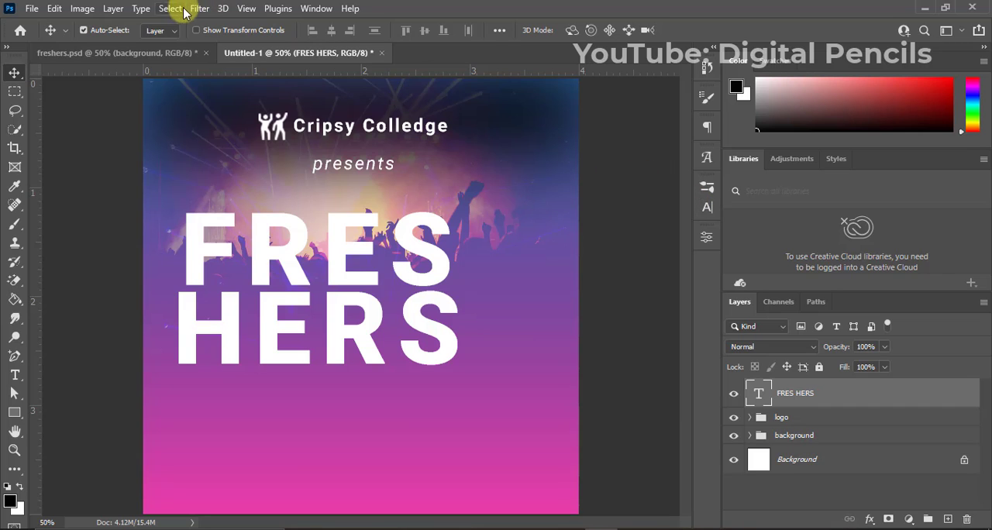
Add margin guides 0.2 in from the canvas's left and right edges only, and move the "FRES HERS" text down by about 0.07 inch.
left_click(246, 9)
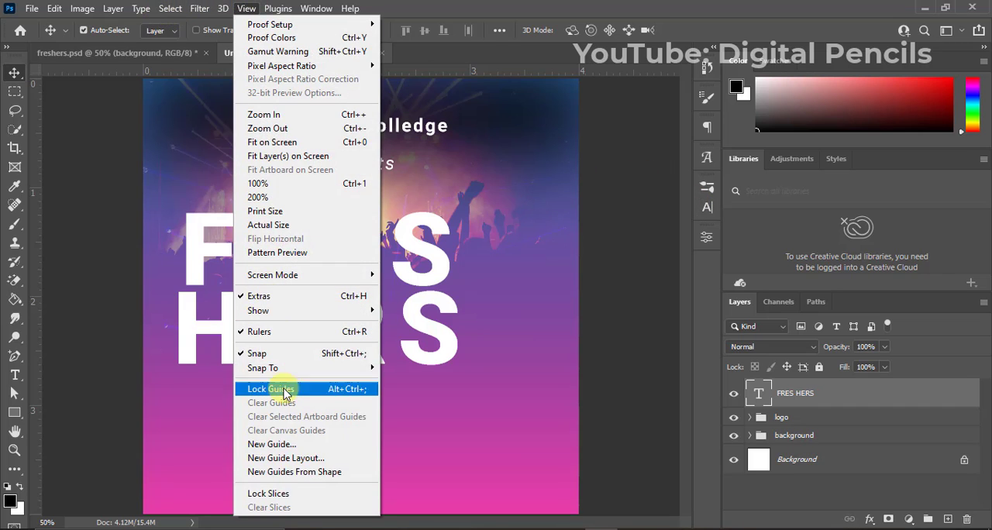
left_click(293, 459)
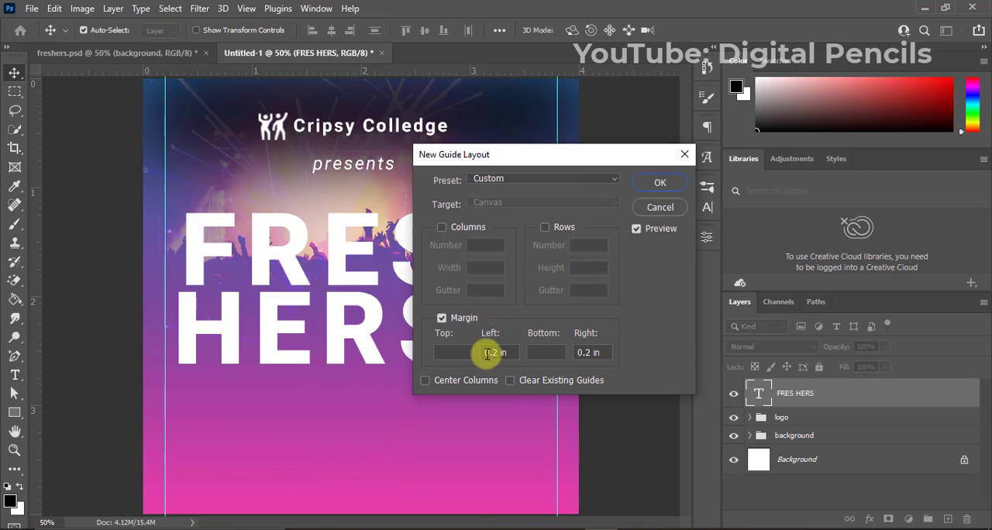
left_click(544, 355)
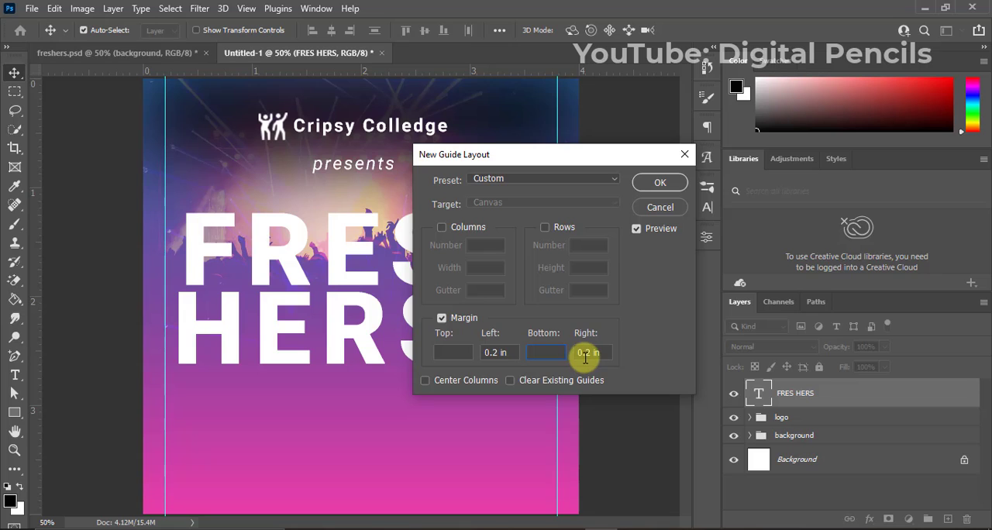
left_click(657, 182)
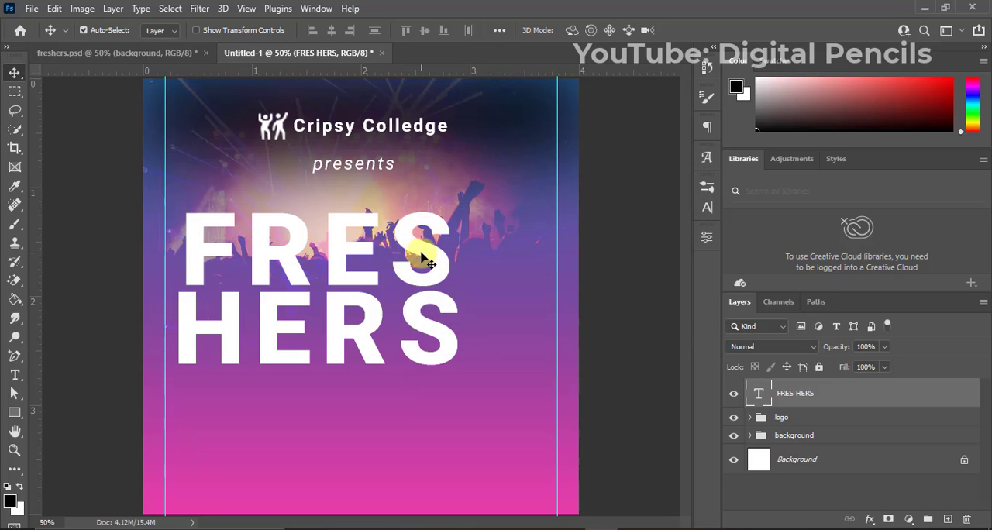
left_click_drag(421, 253, 422, 261)
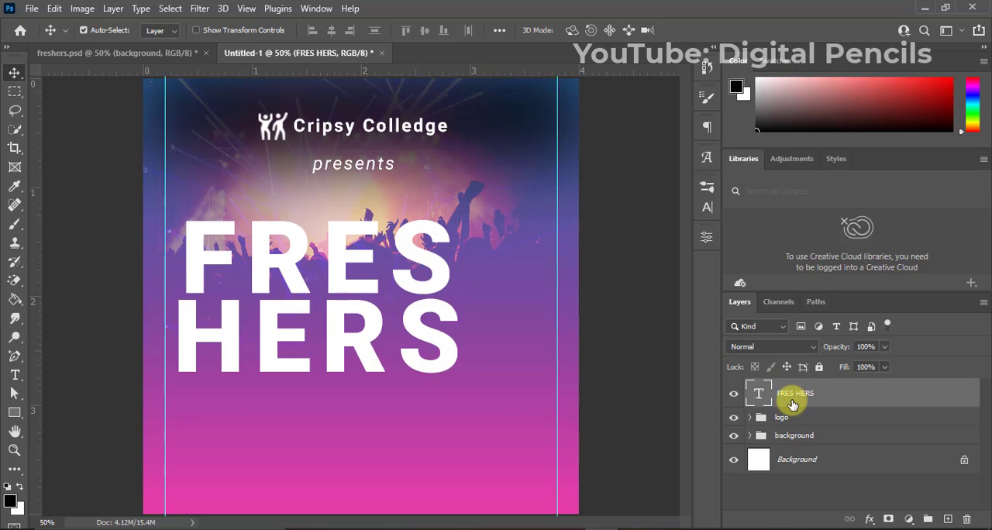
Apply an Inner Shadow effect with 80% opacity to the "FRES HERS" text layer.
right_click(792, 404)
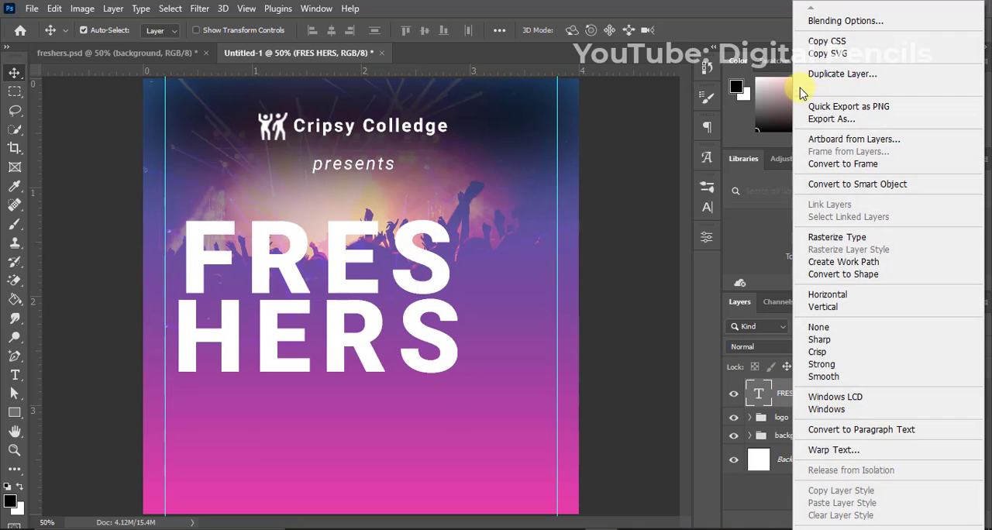
left_click(837, 24)
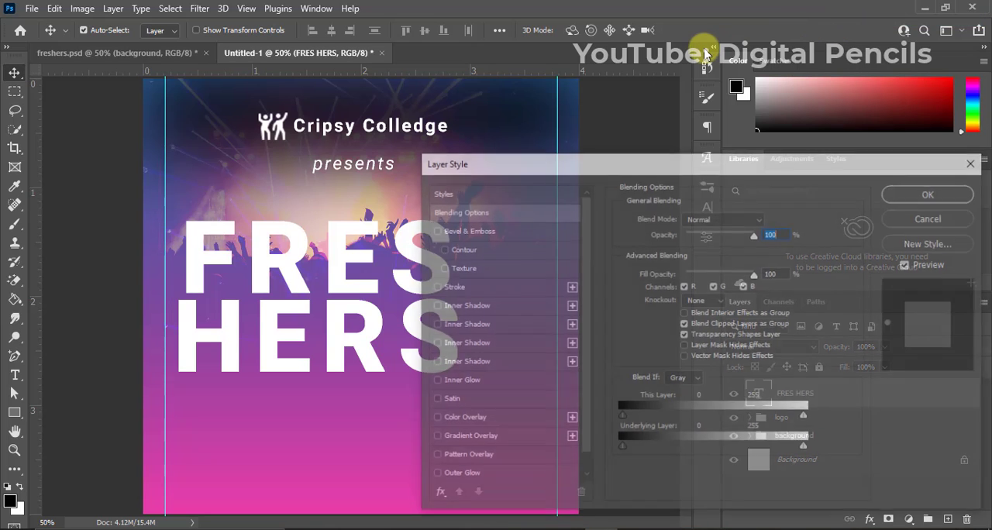
left_click_drag(535, 169, 603, 86)
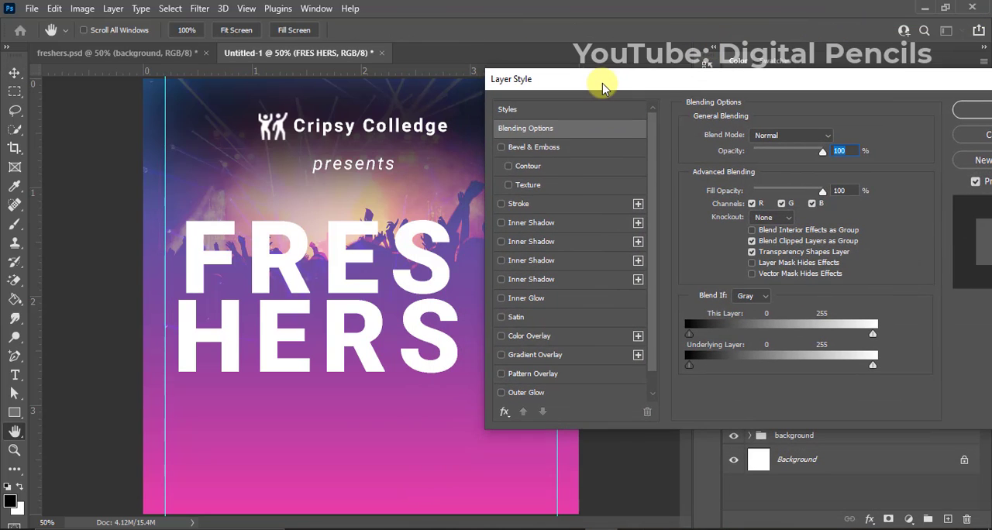
left_click(552, 226)
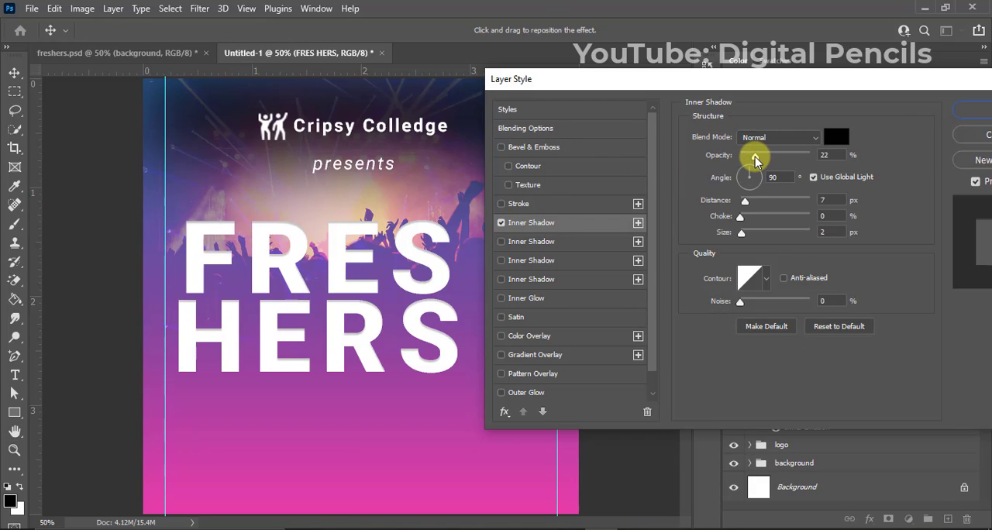
left_click_drag(761, 156, 800, 159)
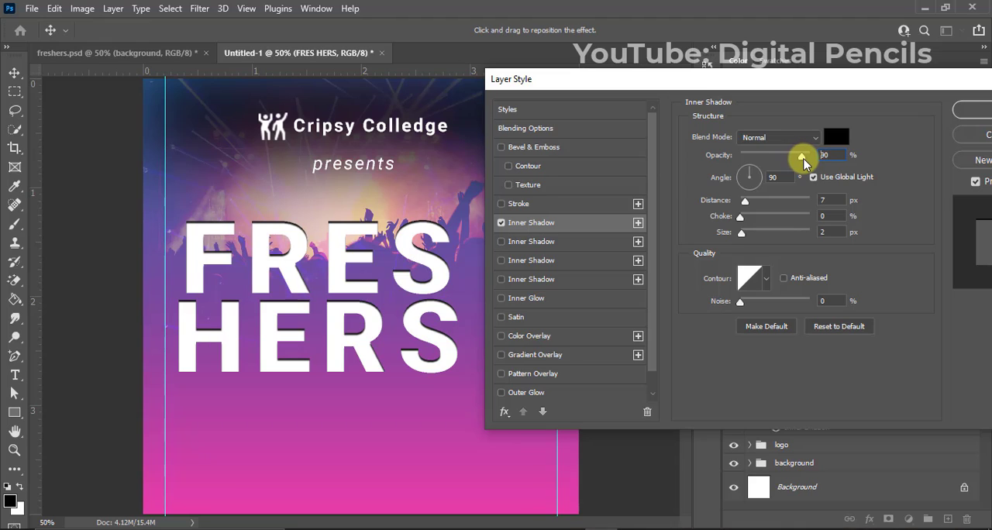
mouse_move(806, 160)
left_mouse_down()
mouse_move(814, 165)
mouse_move(794, 161)
left_mouse_up()
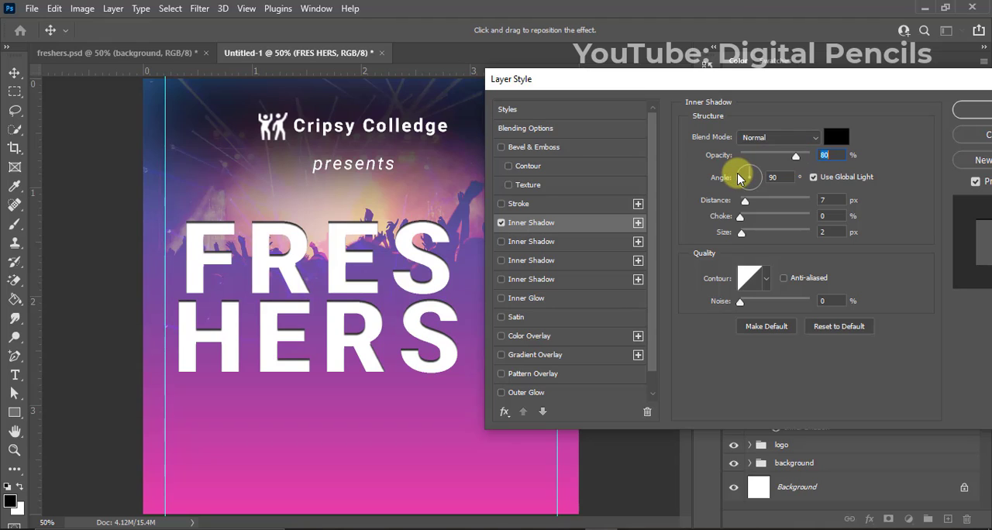
left_click(975, 110)
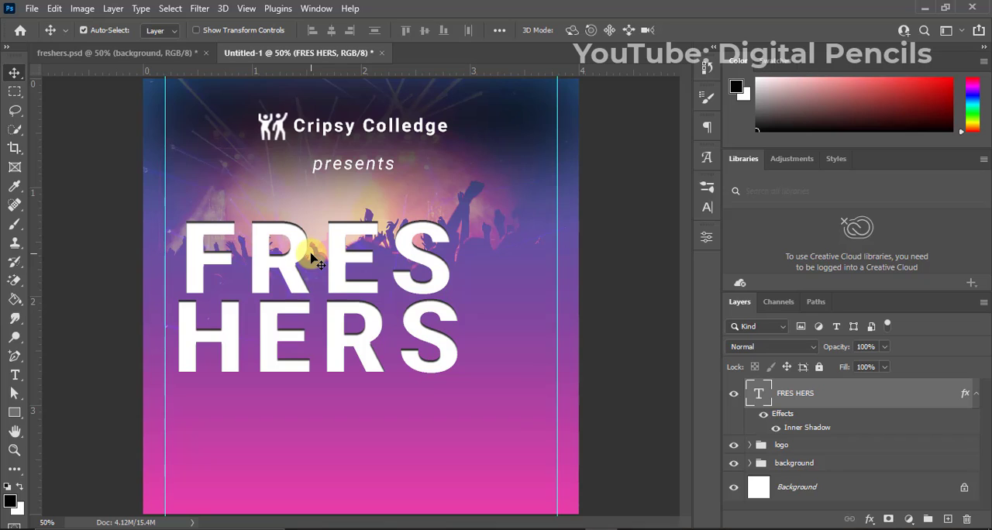
Add the text "EVE" in capitals as a separate layer directly beneath the "HERS" line.
key("e")
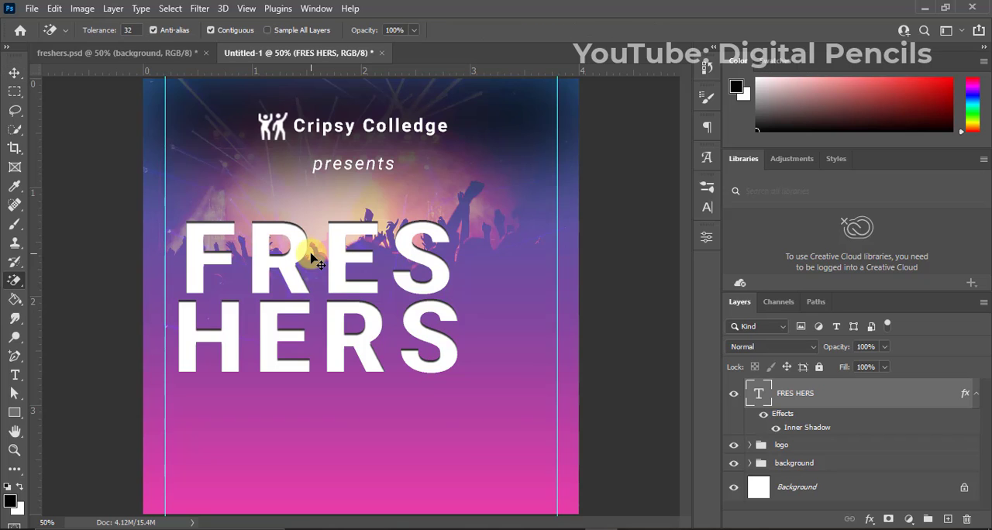
key("t")
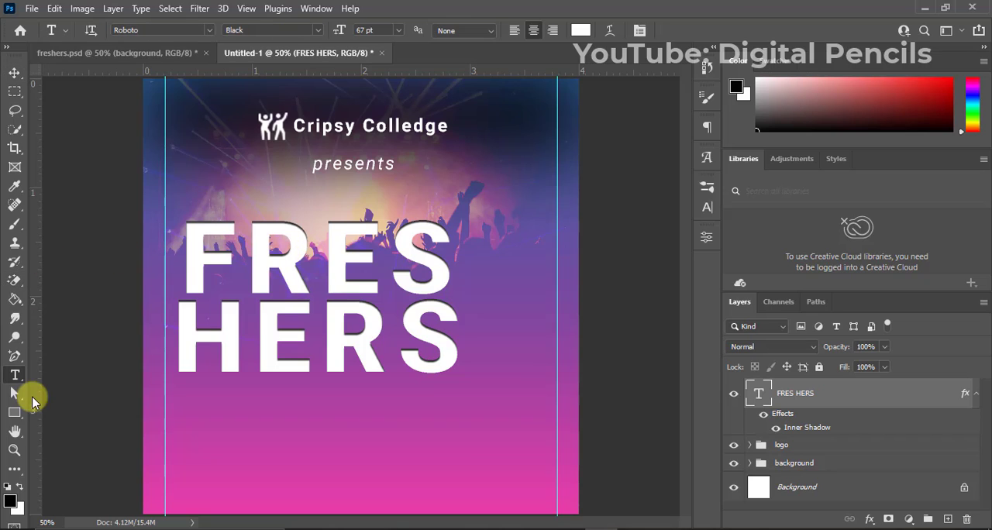
left_click(278, 455)
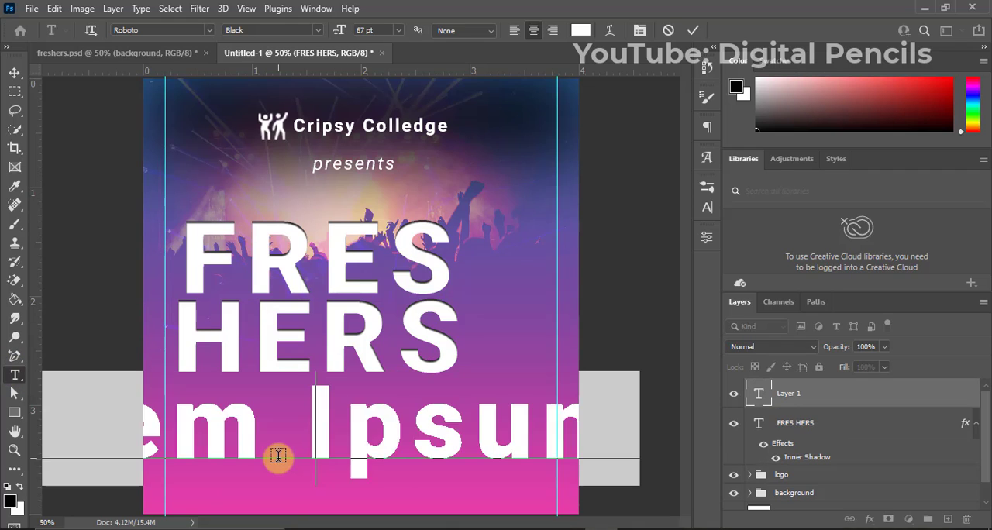
type("eve")
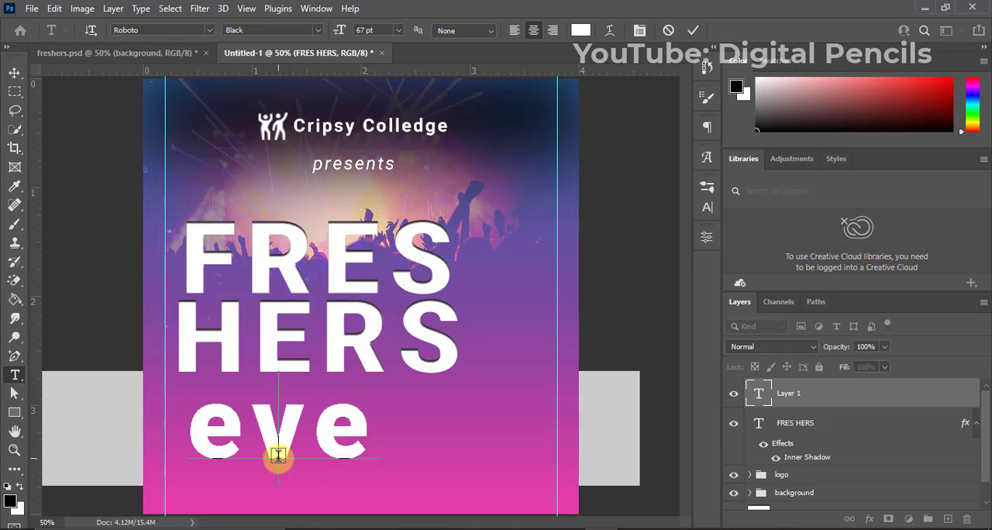
key("BackSpace")
key("BackSpace")
key("BackSpace")
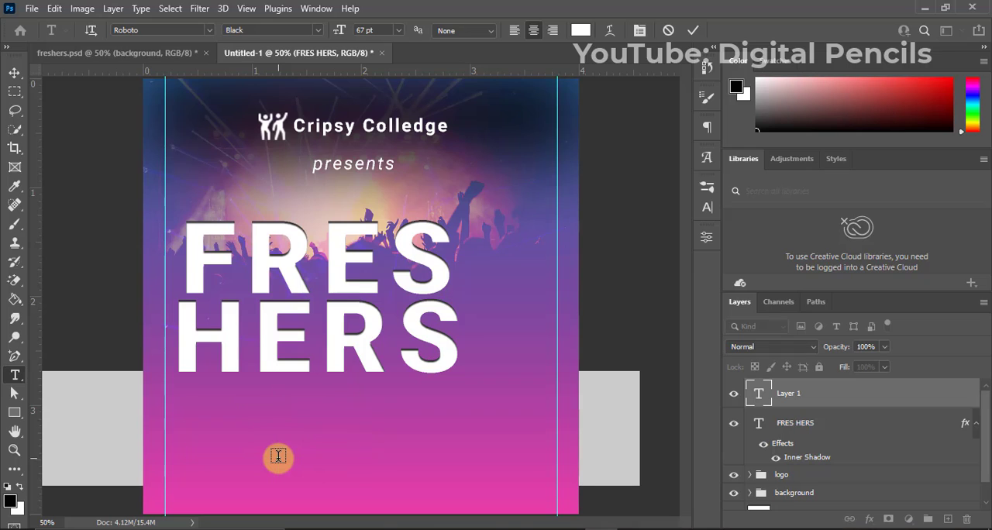
type("EVE")
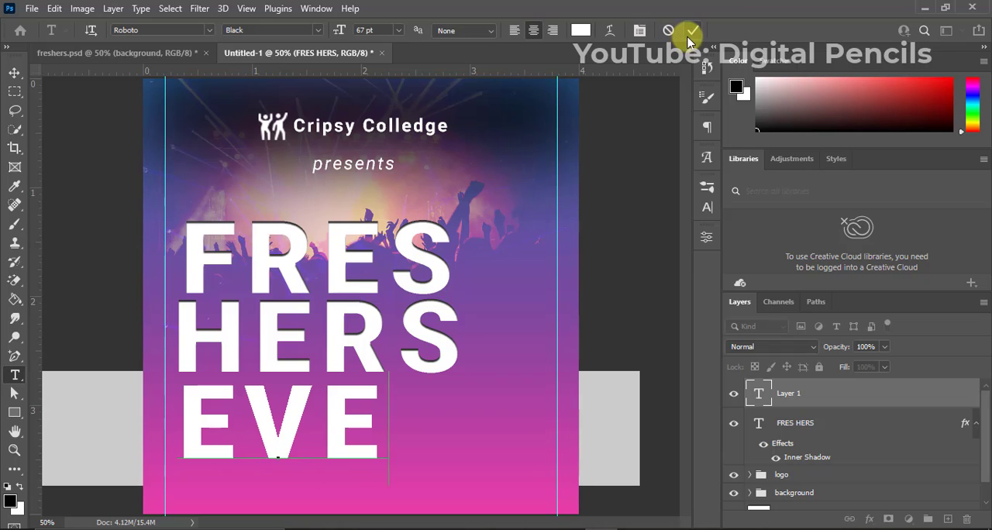
left_click(692, 35)
key("v")
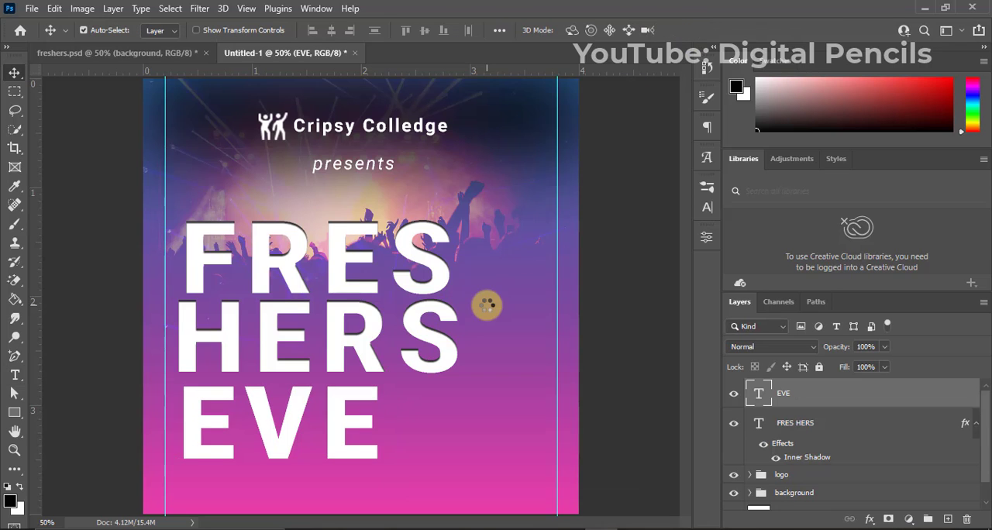
Set the "EVE" text's font to Bethanie Snake_PersonalUseOnly Regular and move the text up over the end of the "HERS" line.
left_click(706, 206)
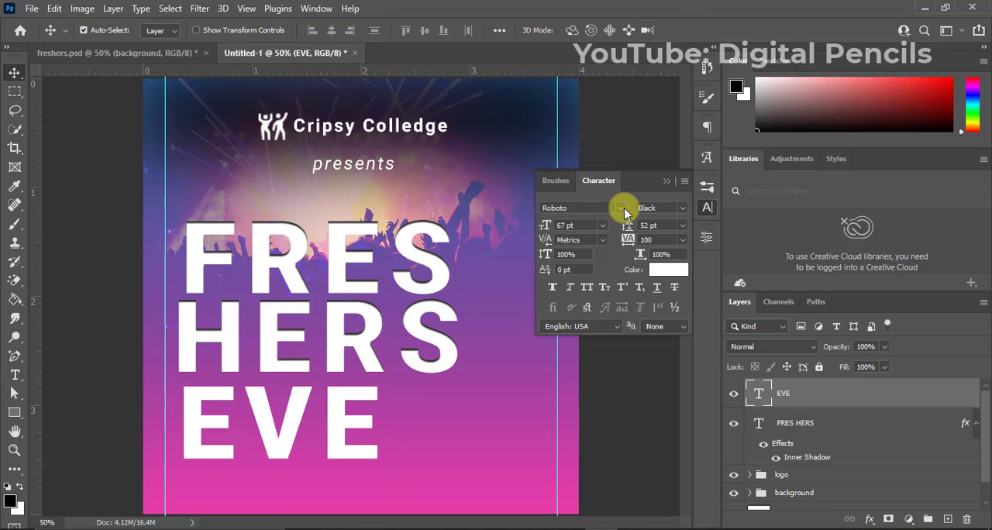
left_click(625, 208)
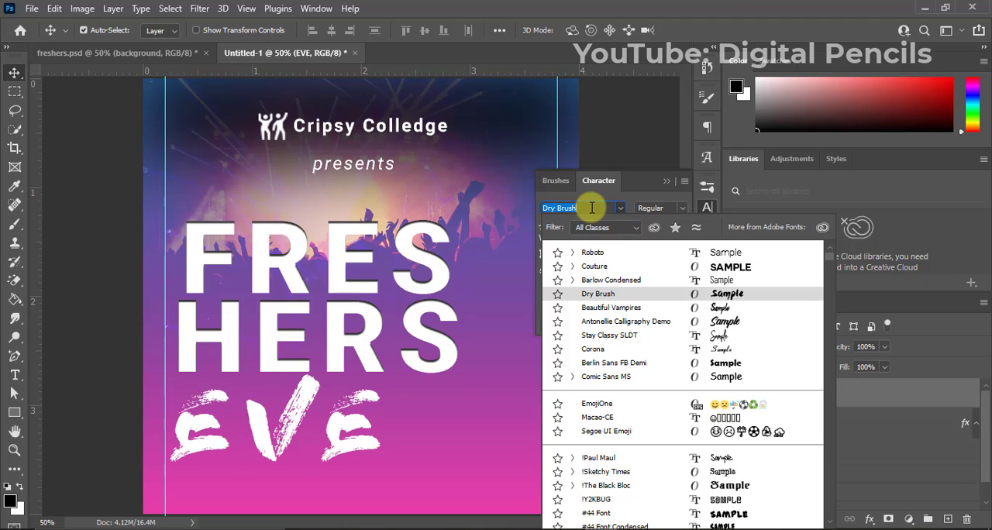
left_click_drag(590, 208, 535, 212)
type("BETHAI")
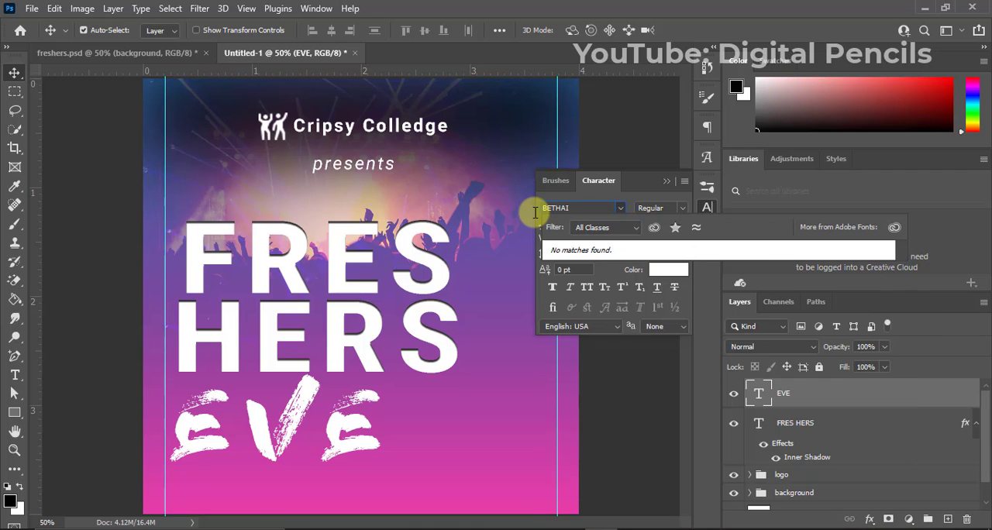
key("BackSpace")
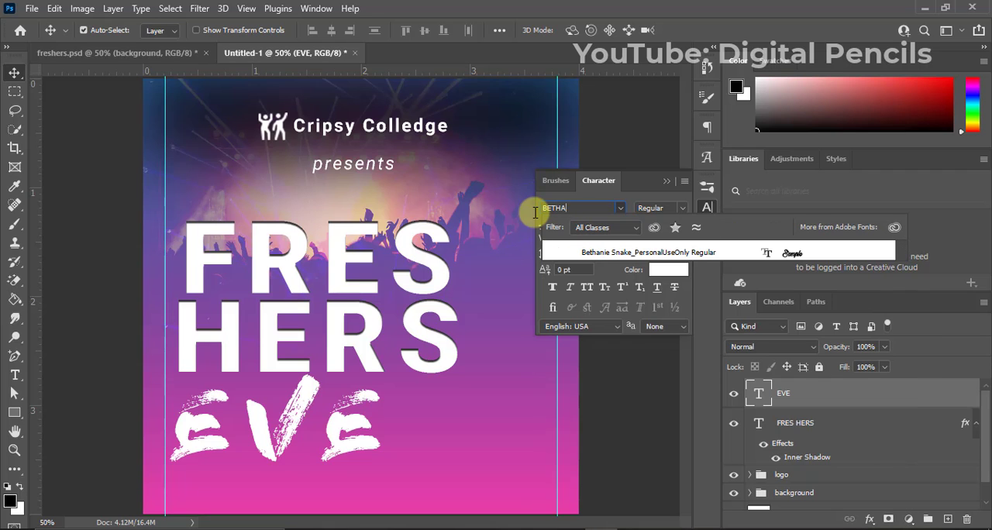
left_click(610, 254)
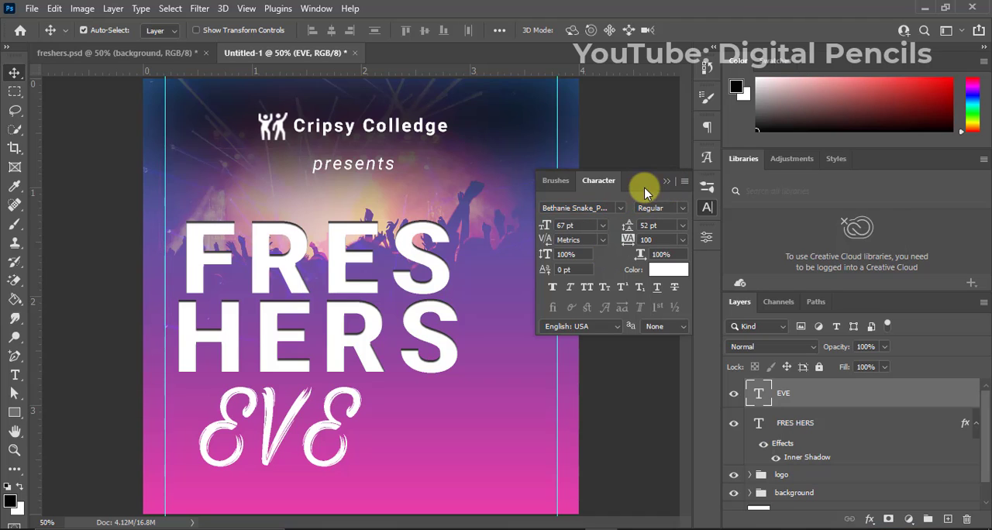
left_click(666, 181)
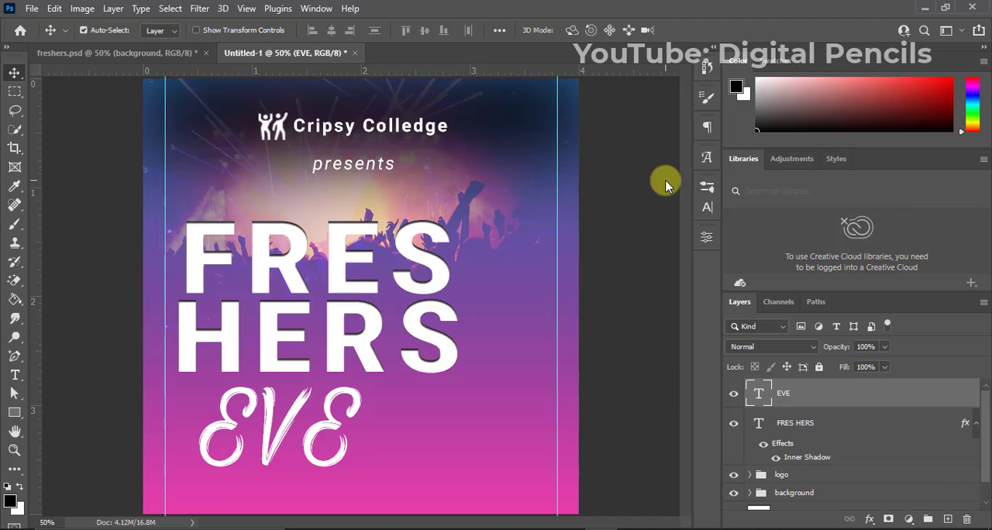
left_click_drag(349, 394, 524, 273)
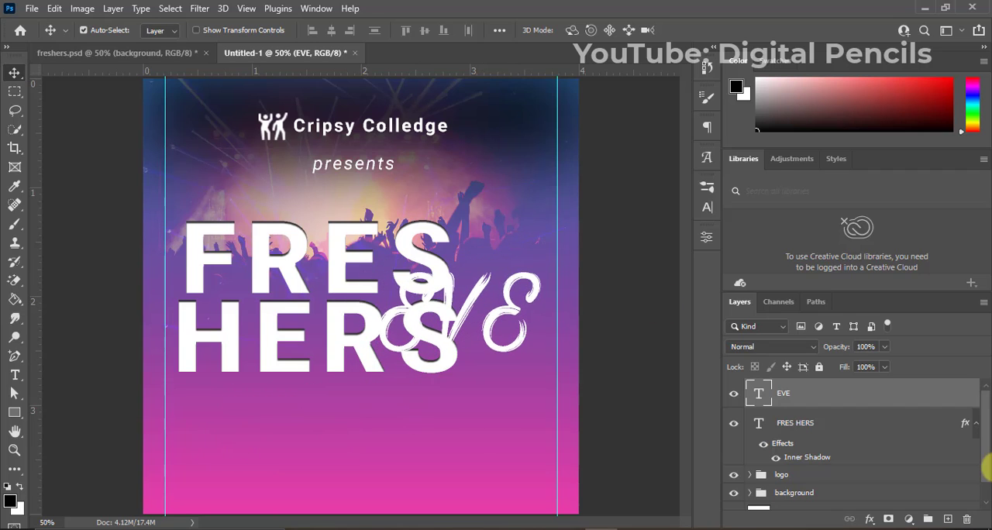
Add a 9 px outside Stroke to the "EVE" text layer, using pink #d63ea7 sampled from the lower background.
left_click(976, 423)
right_click(851, 403)
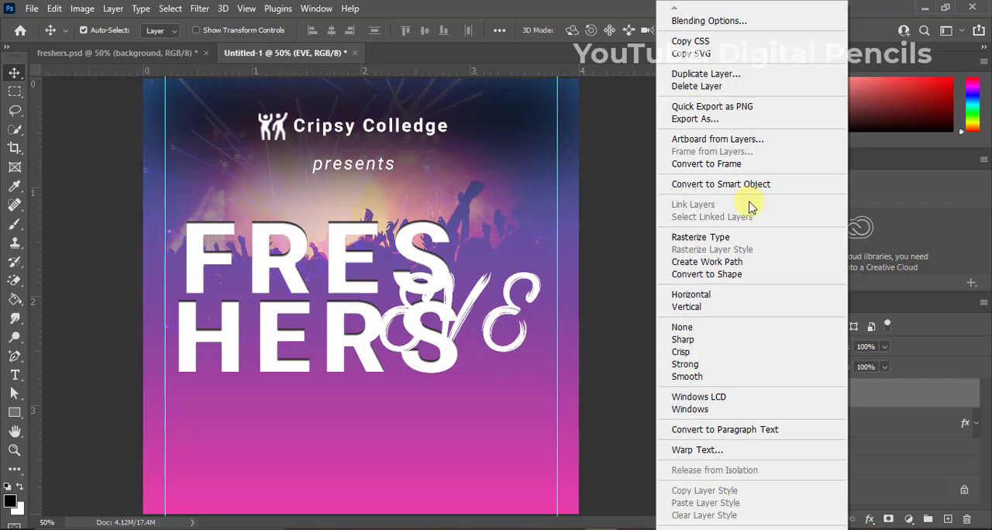
key("Escape")
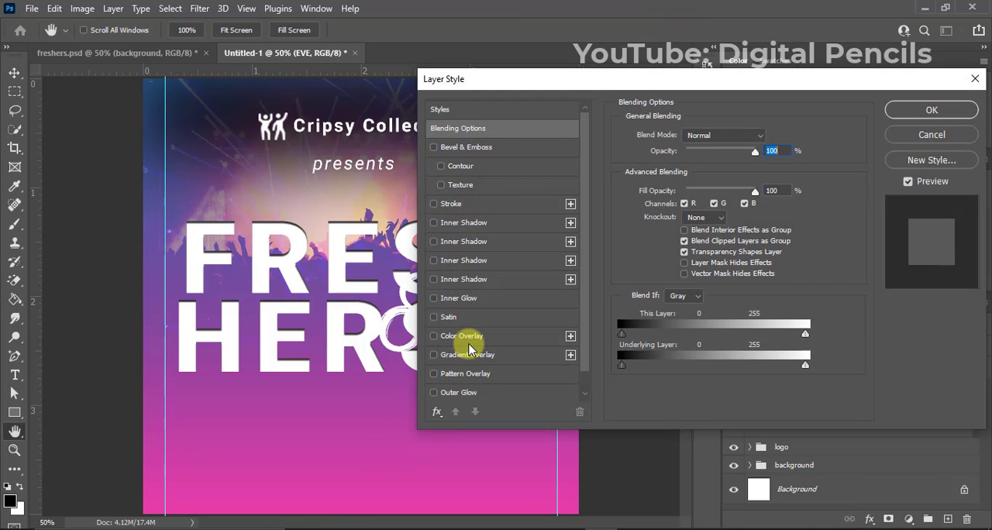
left_click(453, 203)
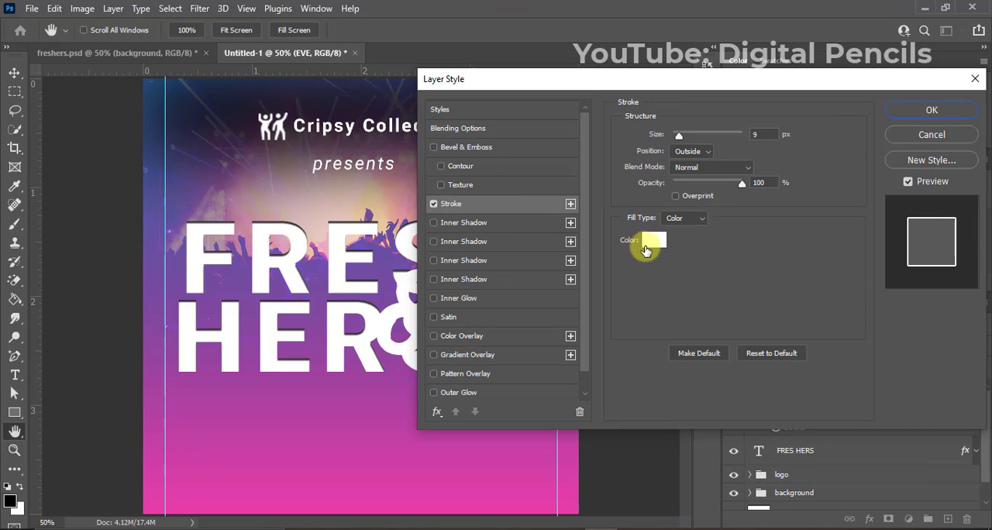
left_click(650, 240)
left_click(310, 476)
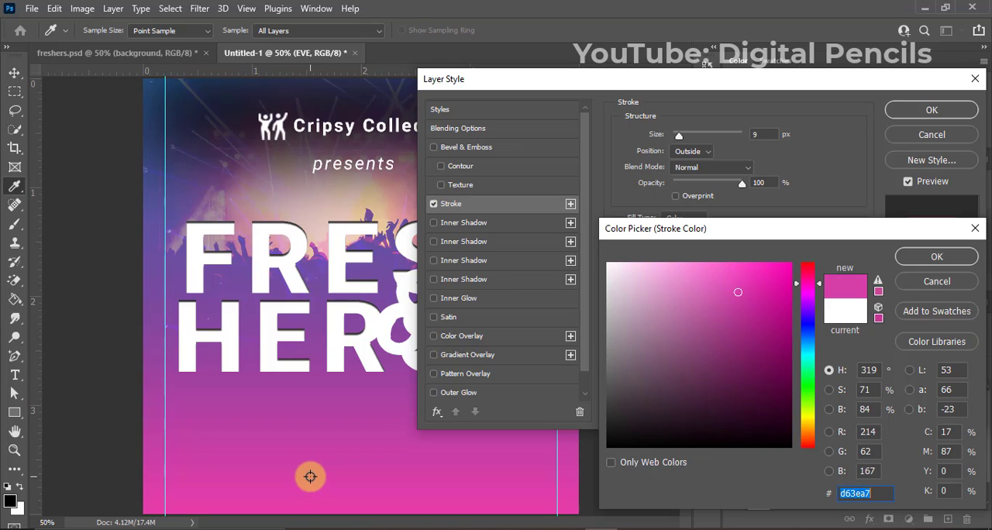
left_click(926, 255)
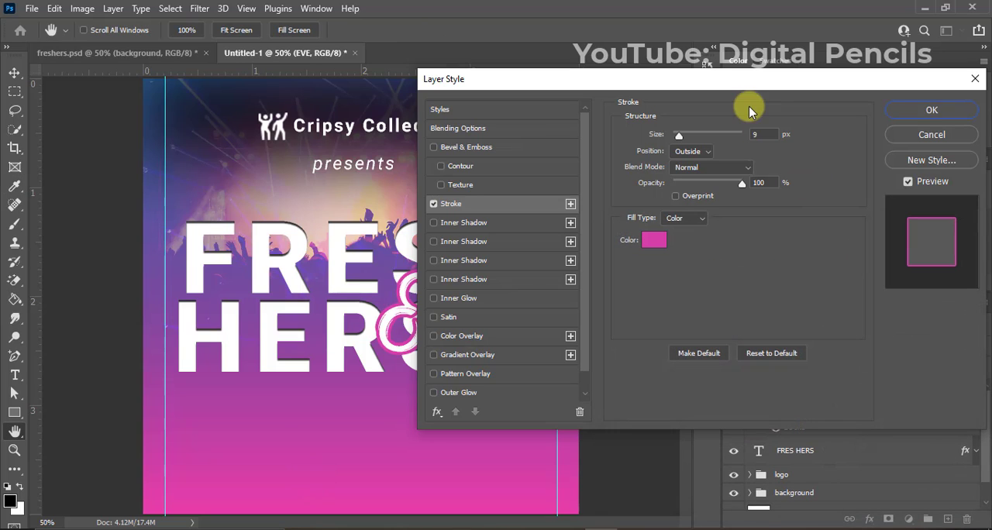
left_click(697, 152)
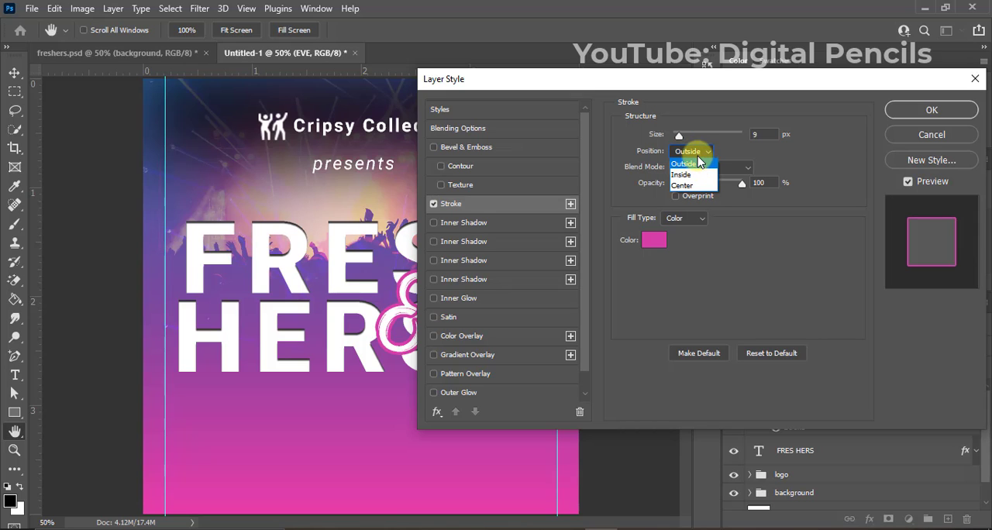
left_click(691, 159)
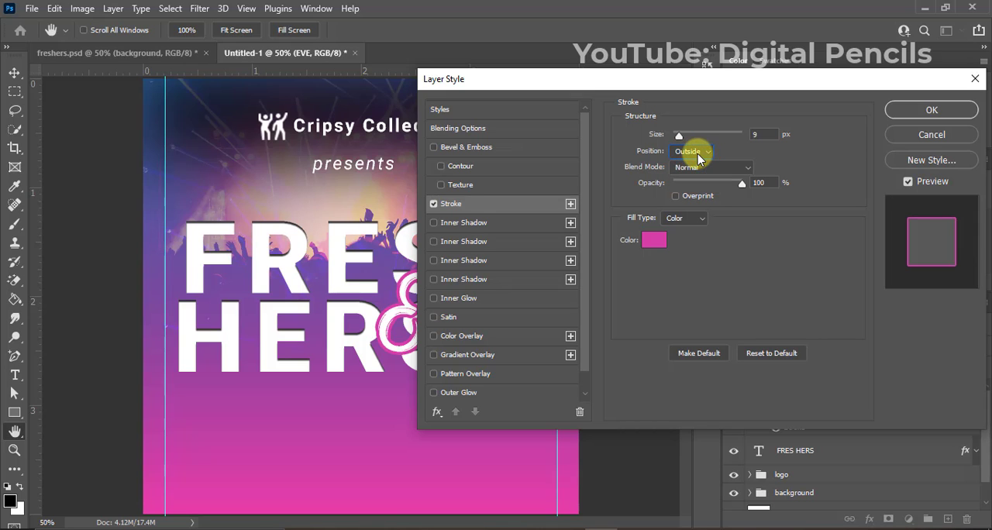
left_click(930, 111)
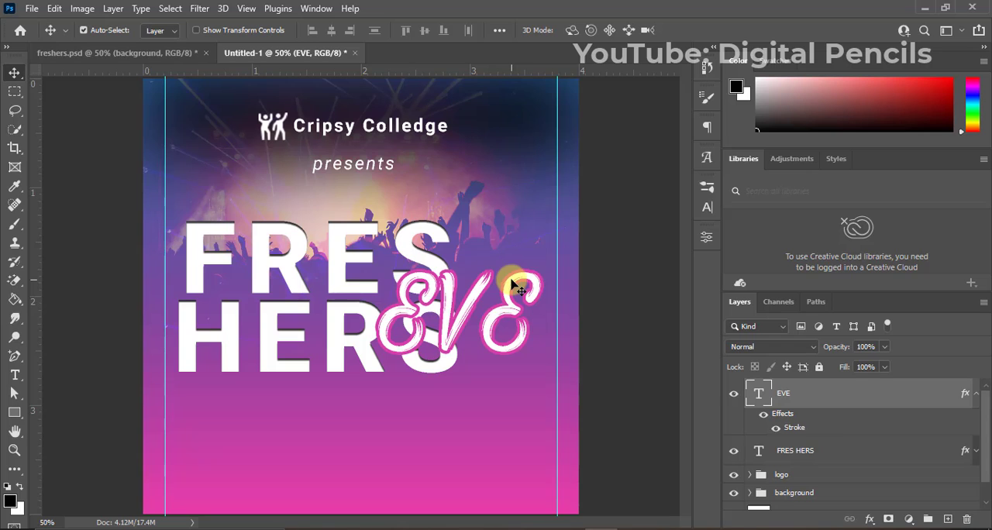
Rotate the "EVE" text about 30° counterclockwise and move it about 70 px right and 102 px up, overlapping the title's final letters.
key("ctrl+t")
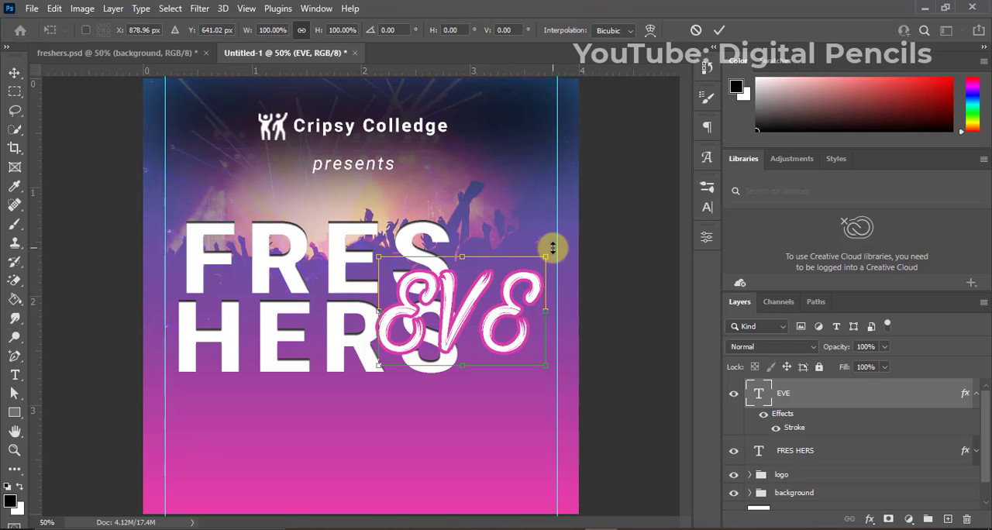
left_click_drag(551, 245, 516, 184)
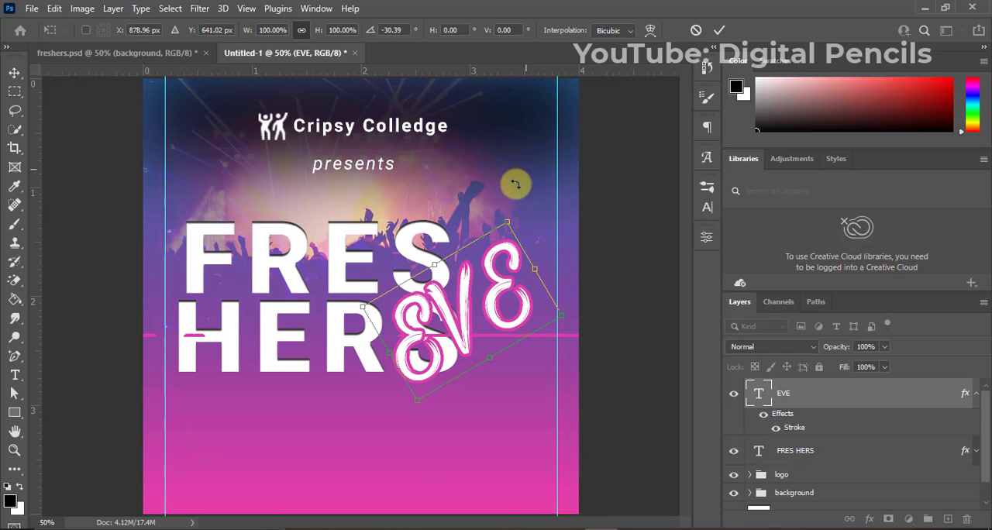
left_click_drag(494, 294, 523, 259)
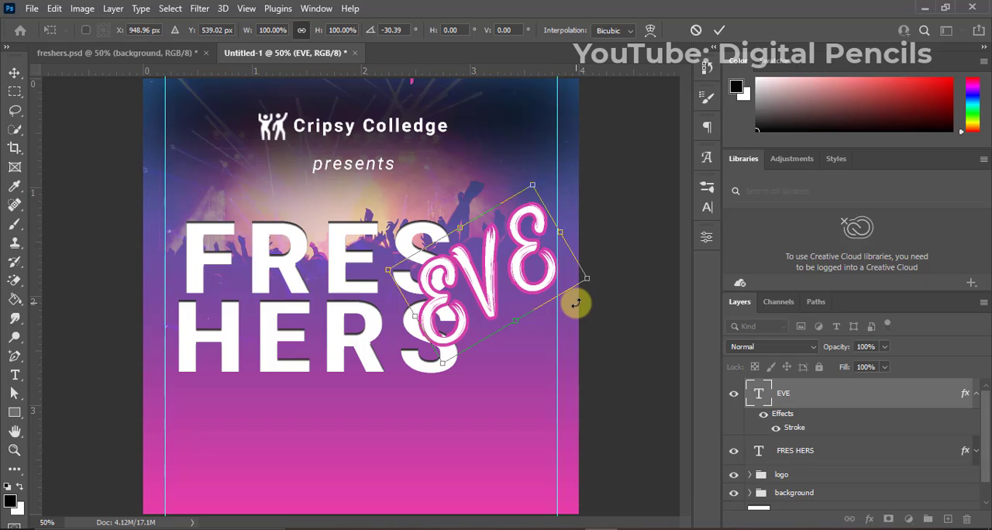
left_click(720, 31)
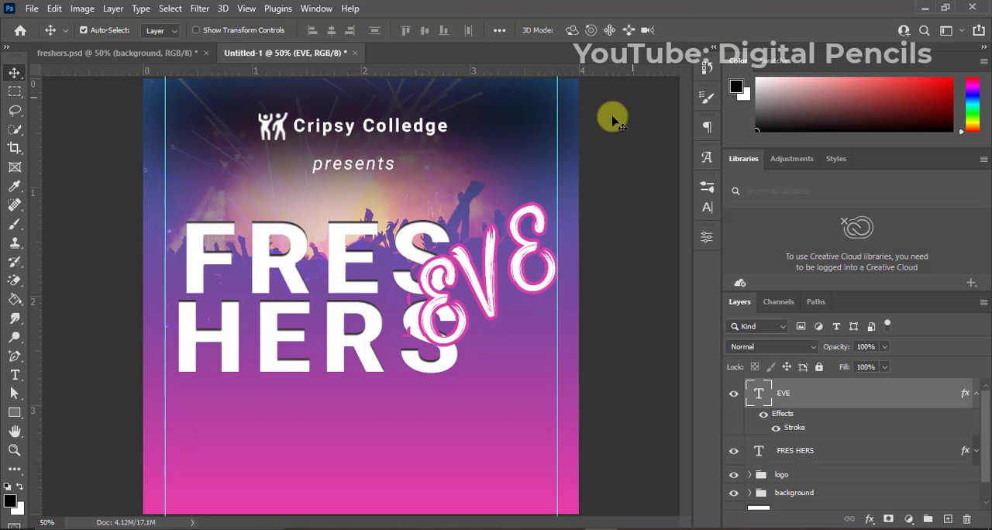
Set the "EVE" text's tracking to 0 and shift it very slightly right and down.
left_click(705, 210)
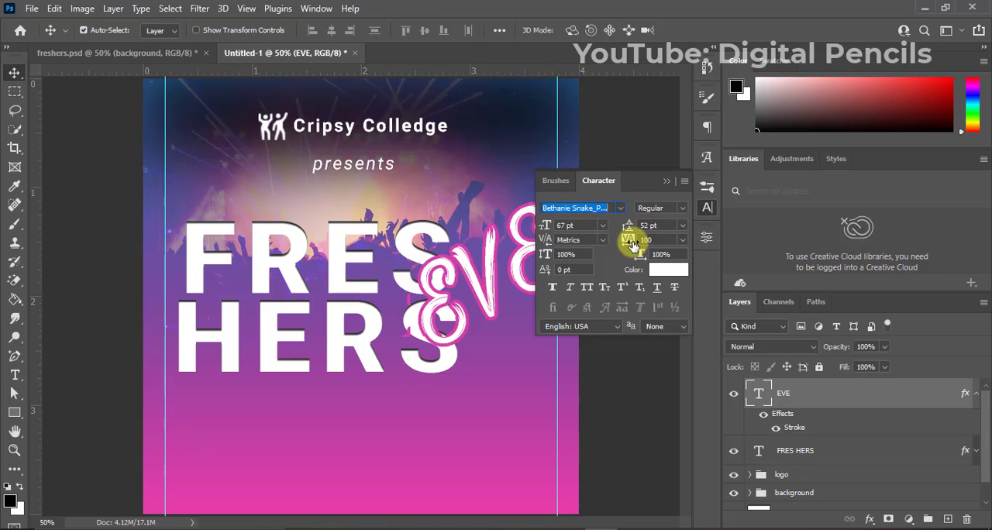
left_click(634, 241)
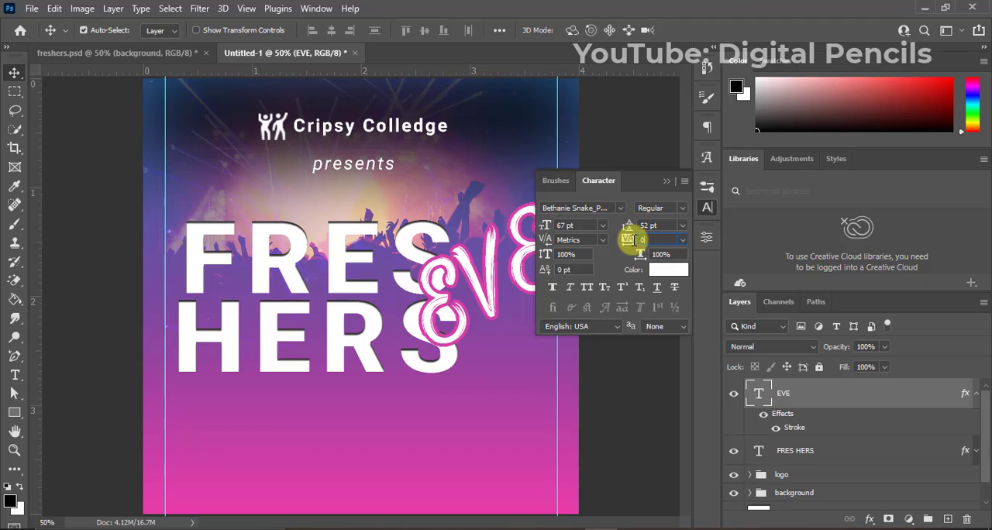
type("0")
key("Return")
left_click(663, 185)
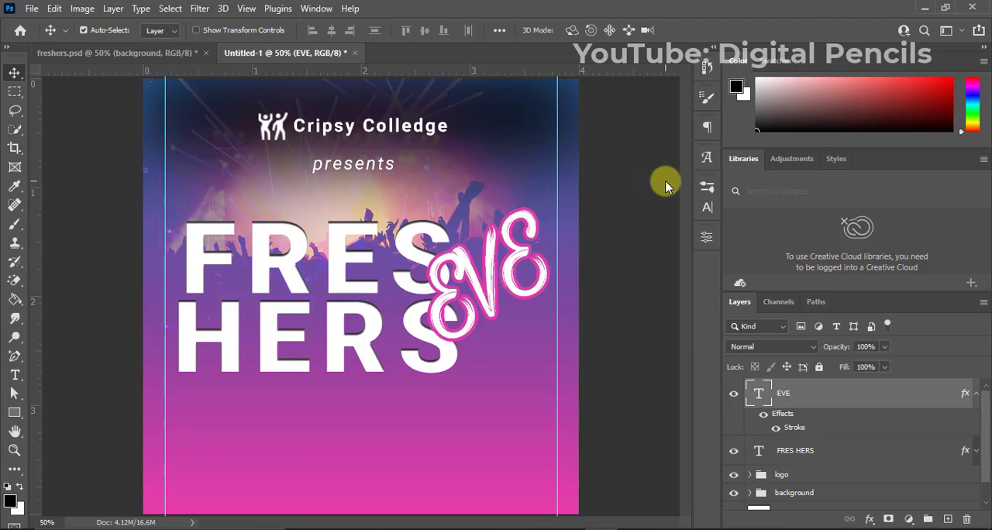
left_click_drag(520, 256, 522, 259)
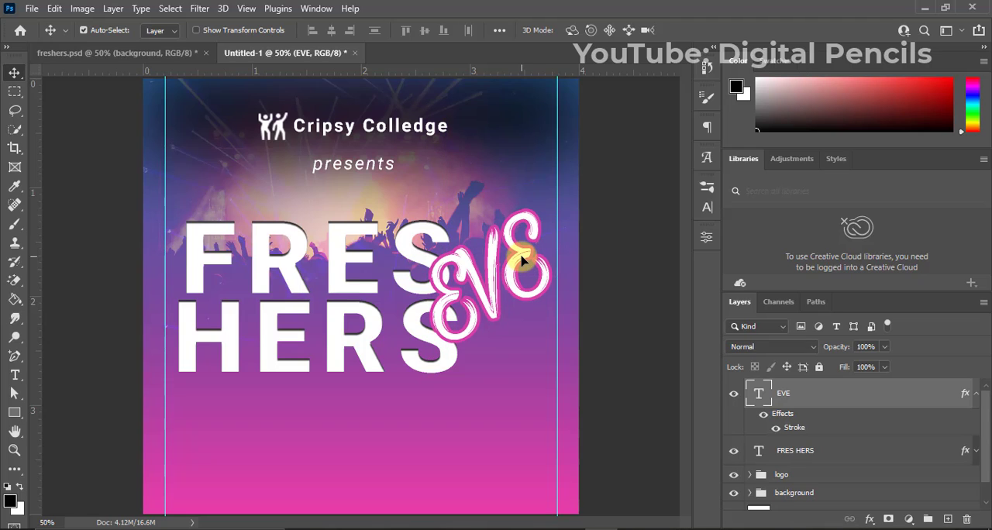
Group the "EVE" and "FRES HERS" text layers into a group named MAIN.
left_click(805, 453, "ctrl")
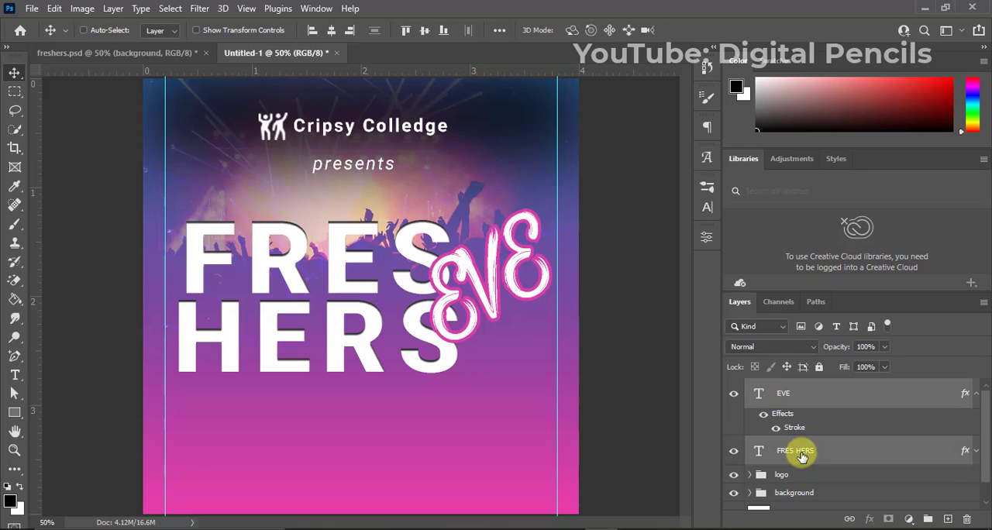
key("ctrl+g")
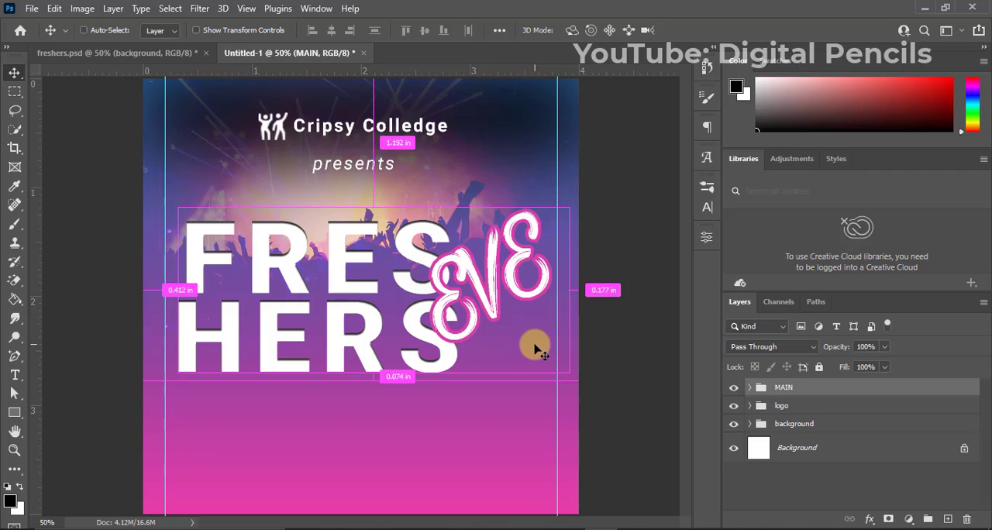
Try centring the MAIN group horizontally on the whole canvas, and undo the alignment and clear the selection.
key("ctrl+a")
left_click(331, 30)
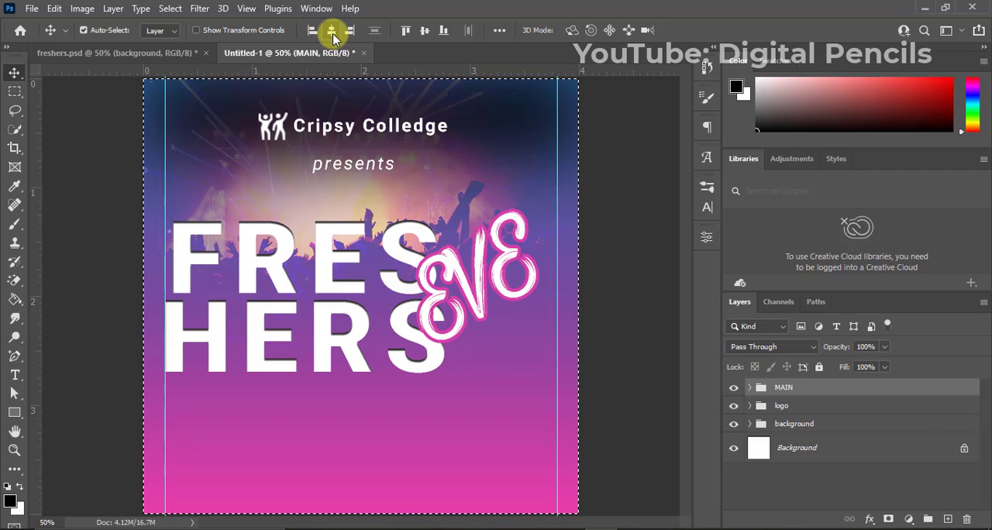
key("ctrl+z")
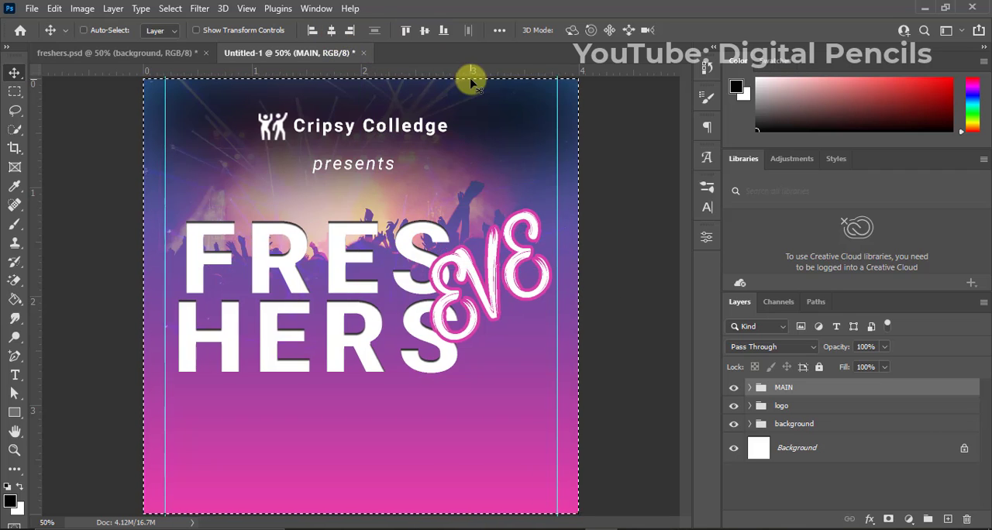
key("ctrl+d")
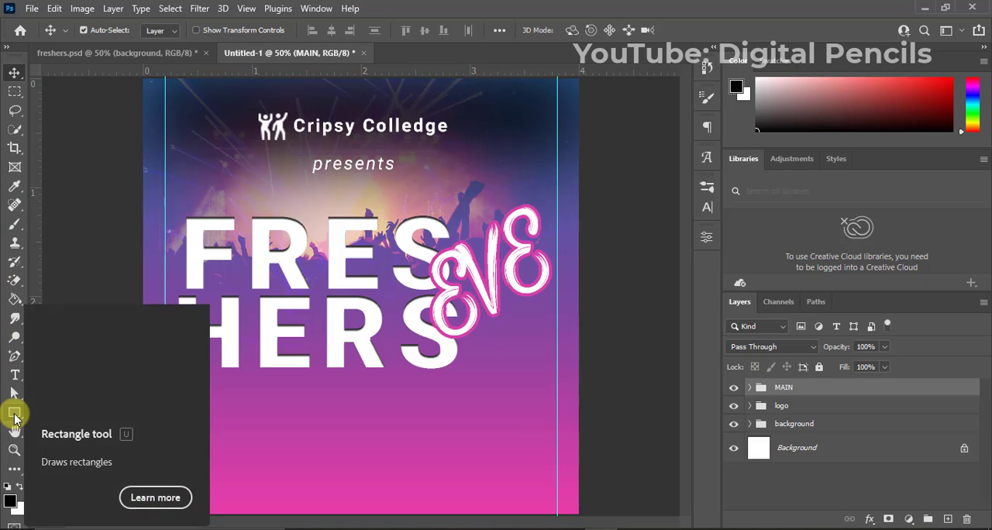
Draw a round serrated seal custom shape about 0.87 in wide beneath the "HERS" line, left of the canvas's centre.
left_click(15, 416)
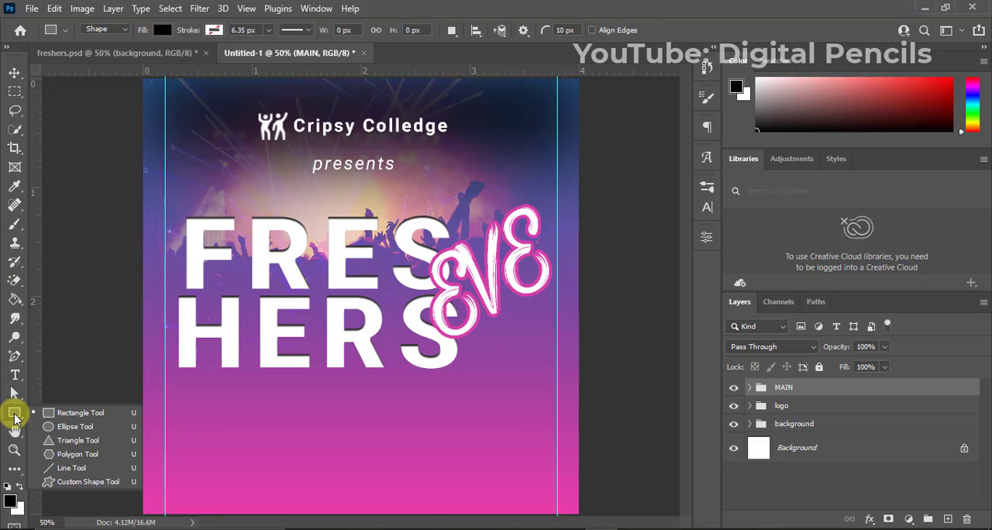
left_click(63, 478)
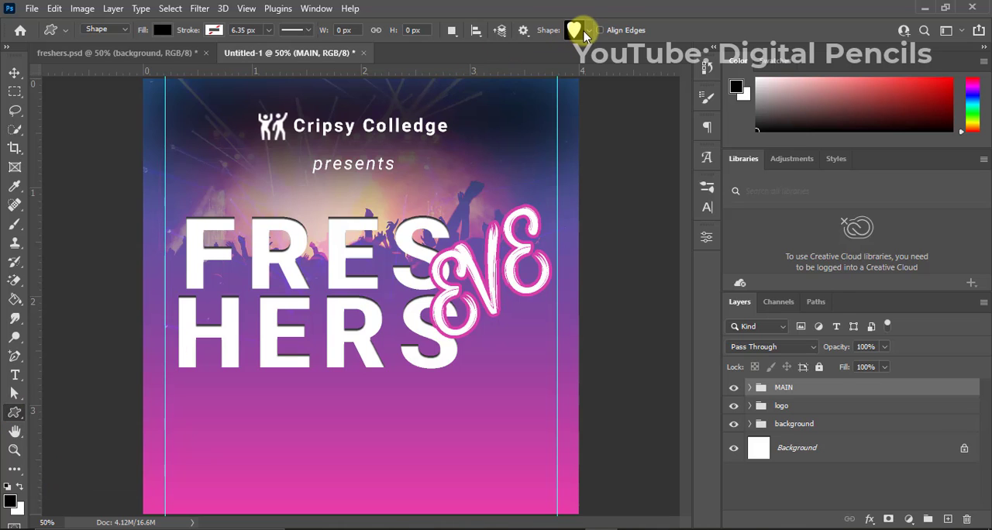
left_click(580, 30)
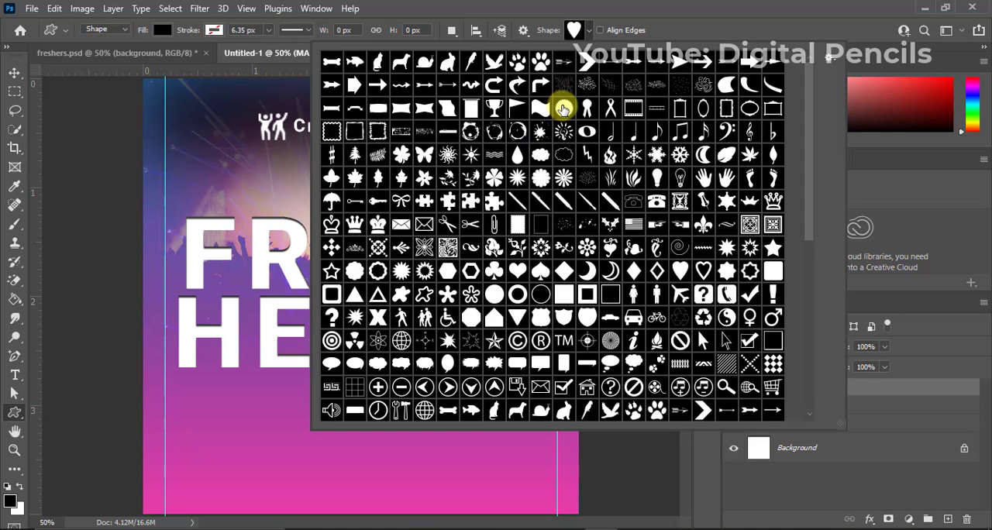
left_click(731, 3)
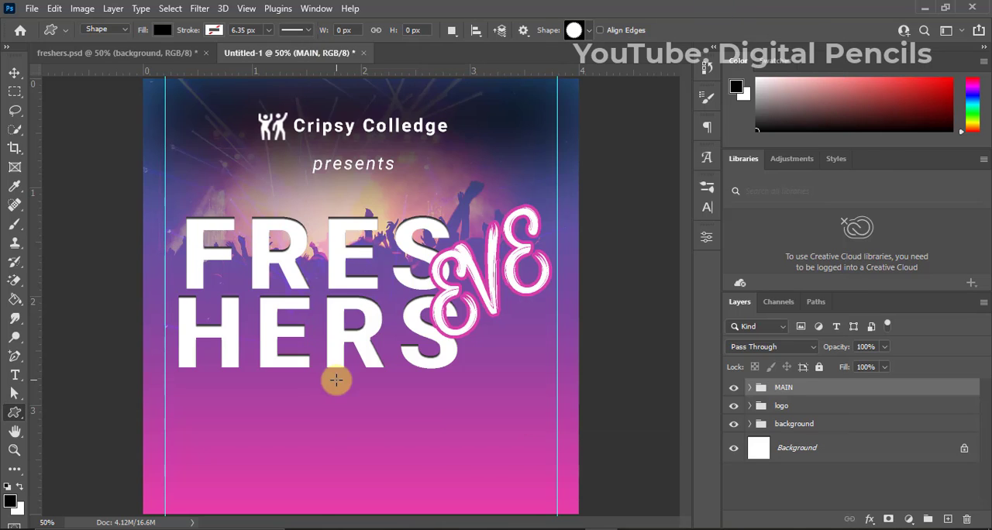
left_click_drag(280, 422, 334, 468)
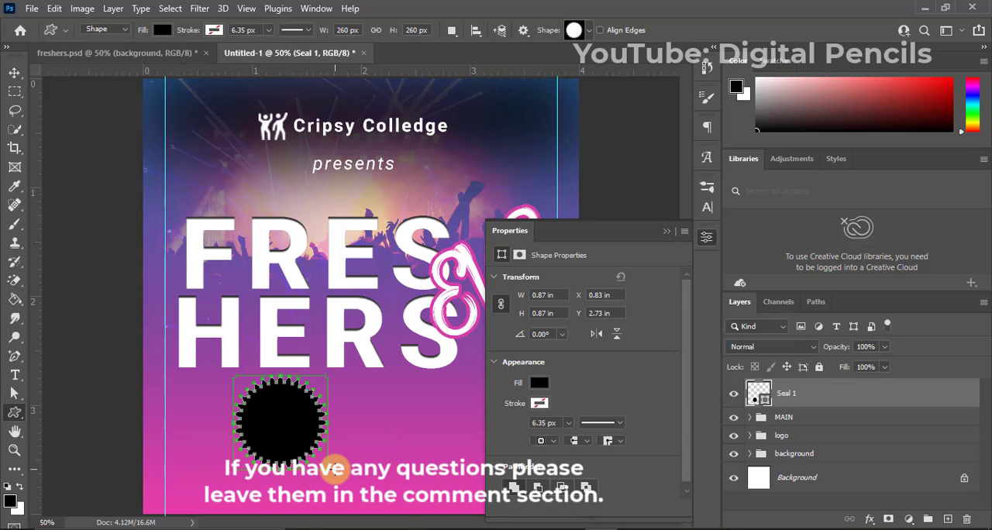
Change the seal shape's fill colour to white.
key("v")
left_click(540, 383)
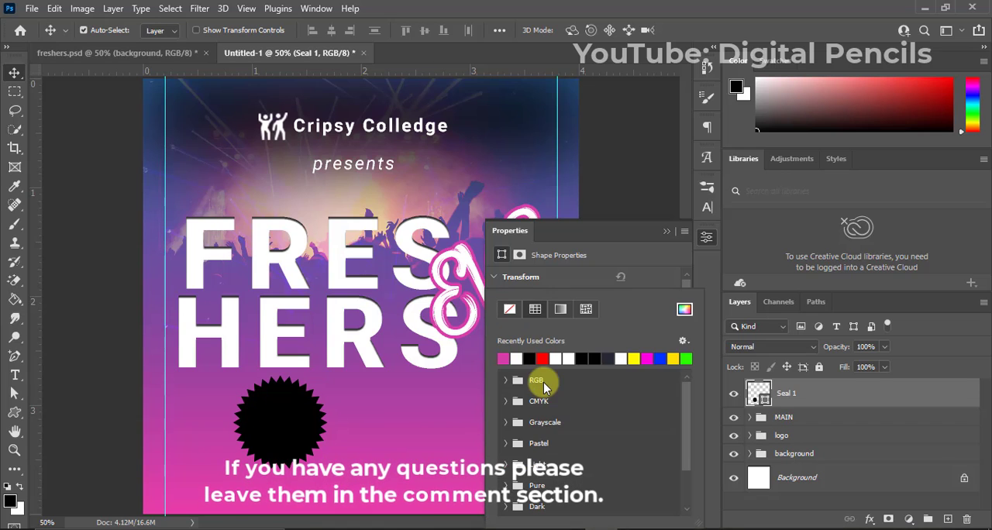
left_click(516, 358)
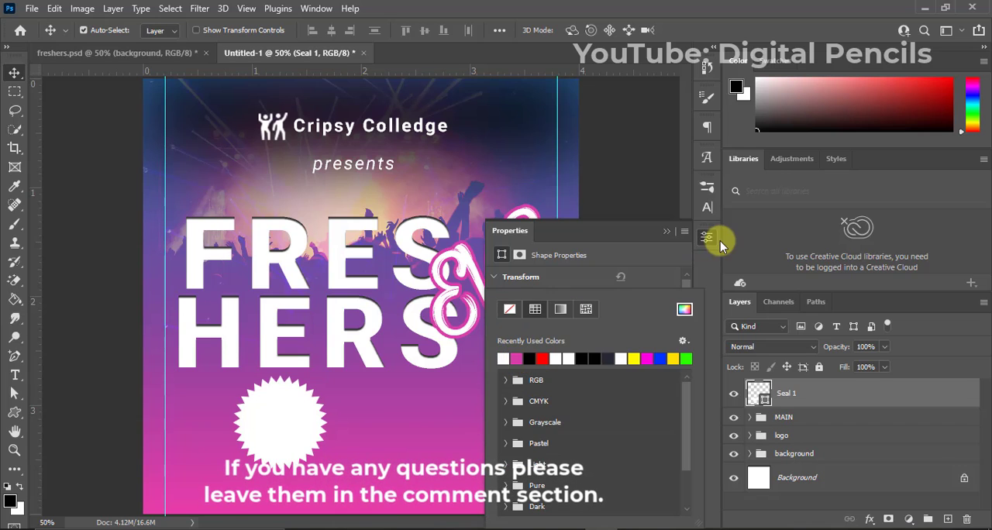
Move the white seal beneath the "EVE" text, beside the end of "HERS", and scale it down slightly inside the vertical guide.
left_click(667, 232)
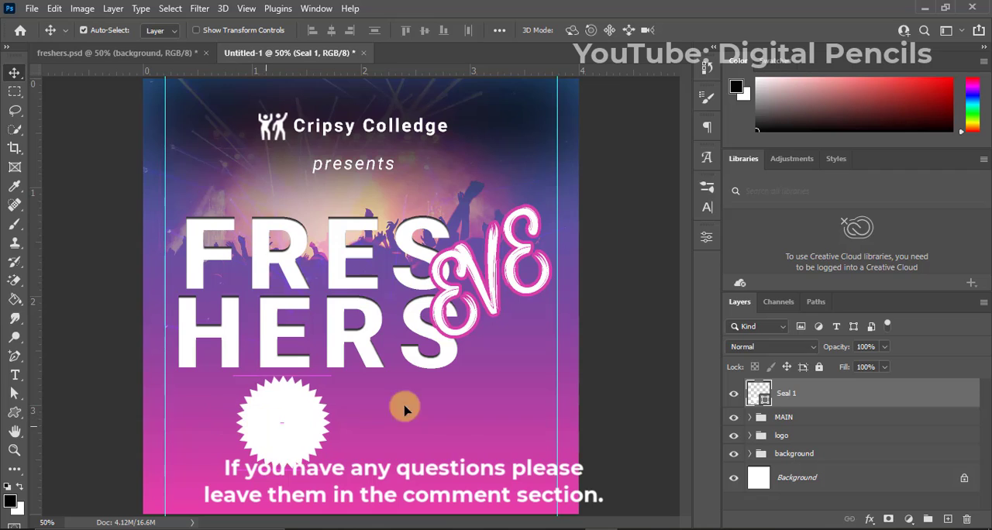
left_click_drag(404, 409, 498, 372)
key("ctrl+t")
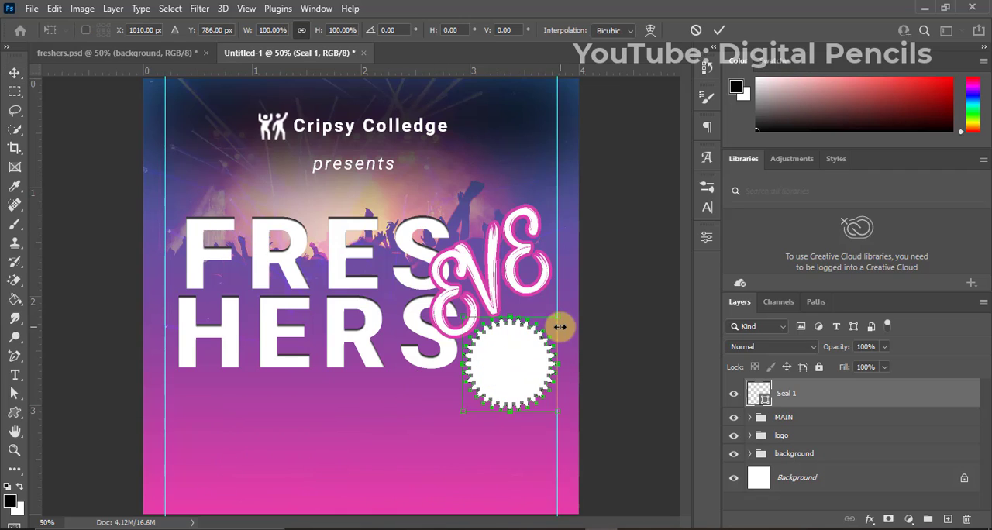
left_click_drag(558, 317, 554, 321)
key("Return")
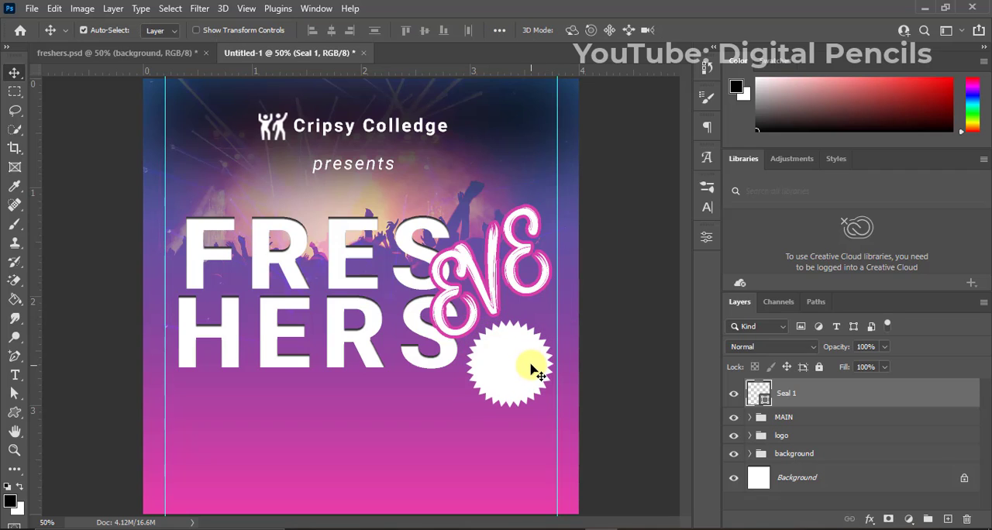
Nudge the seal slightly away from the vertical guide towards "HERS" and rasterize its layer.
left_click_drag(533, 364, 527, 370)
right_click(815, 395)
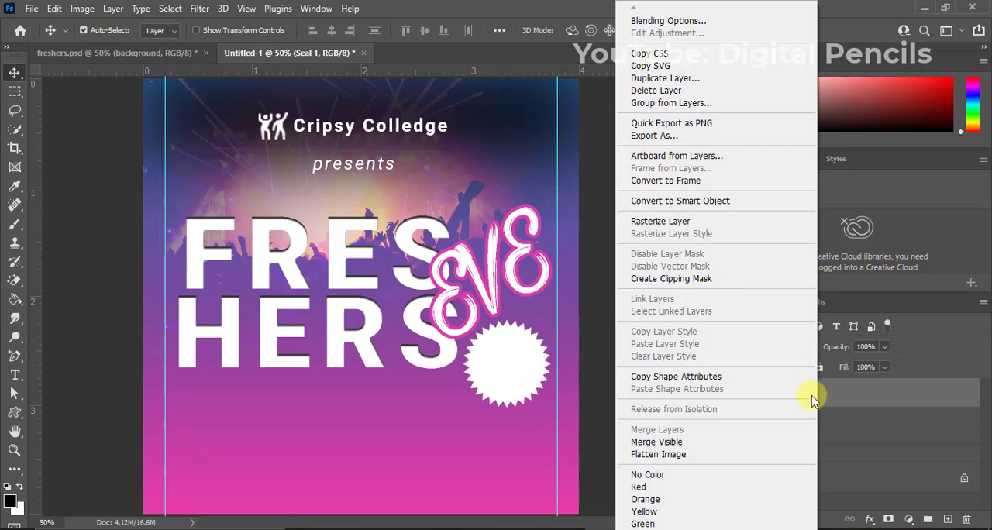
left_click(686, 222)
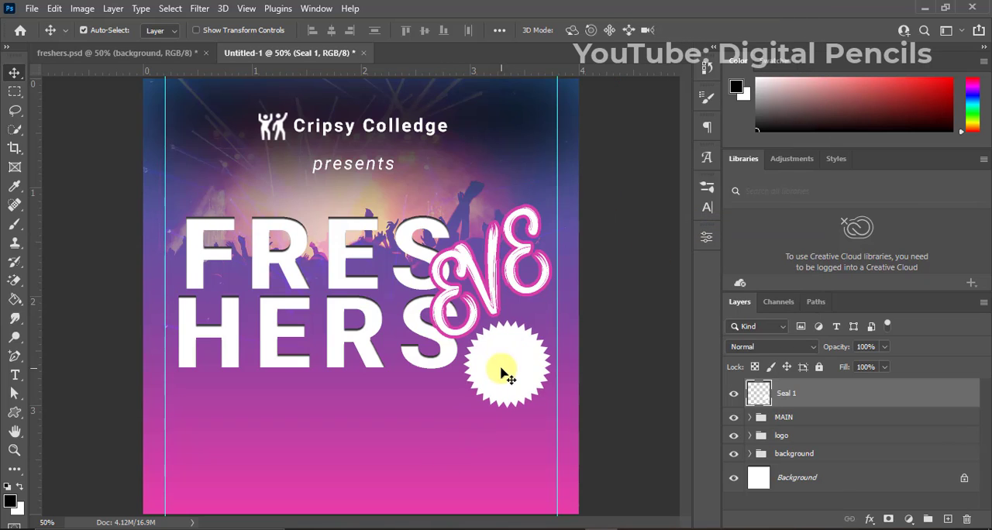
Add a white point-text layer reading "D500" beneath the "HERS" line.
key("t")
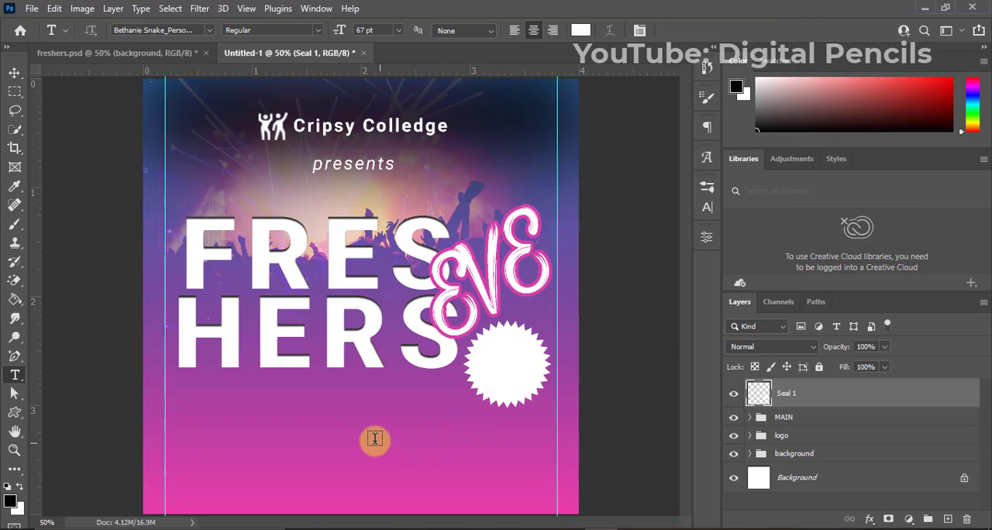
left_click(327, 419)
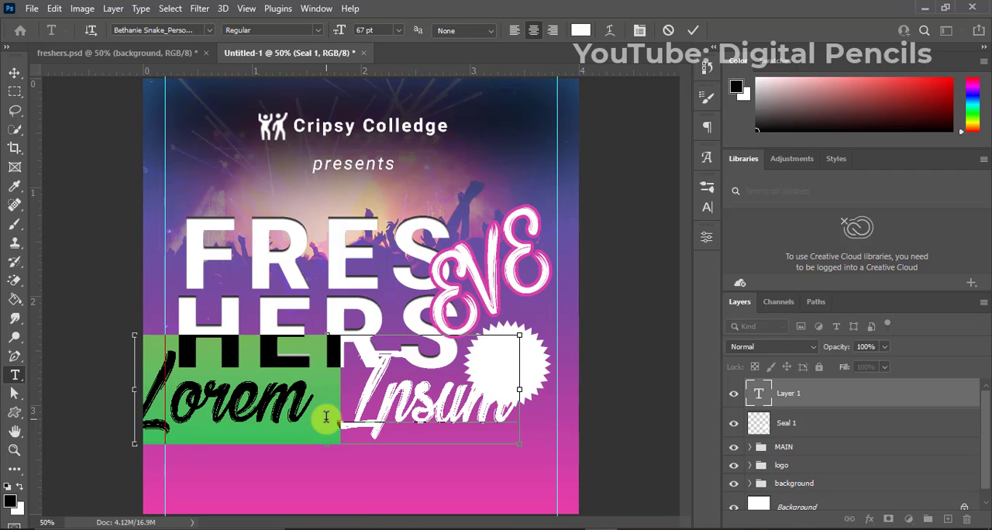
type("S")
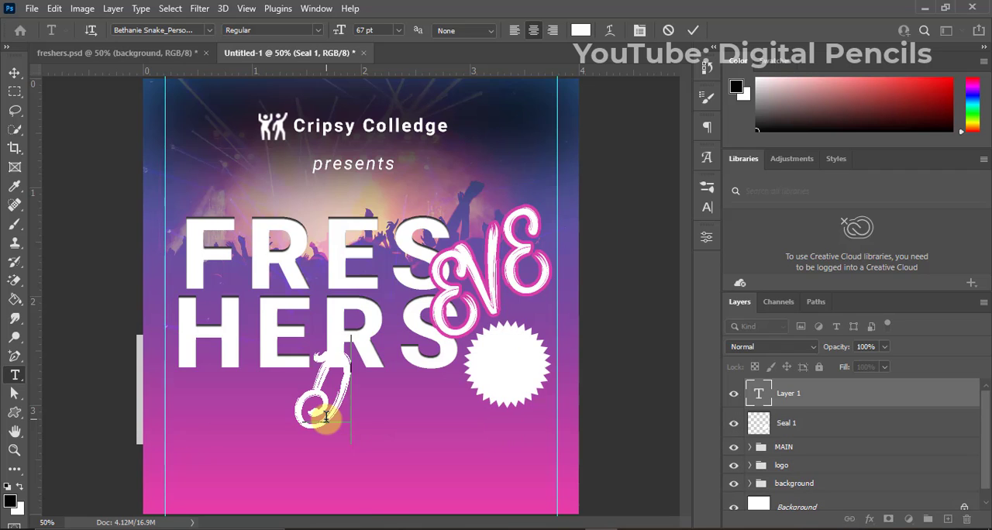
type("a")
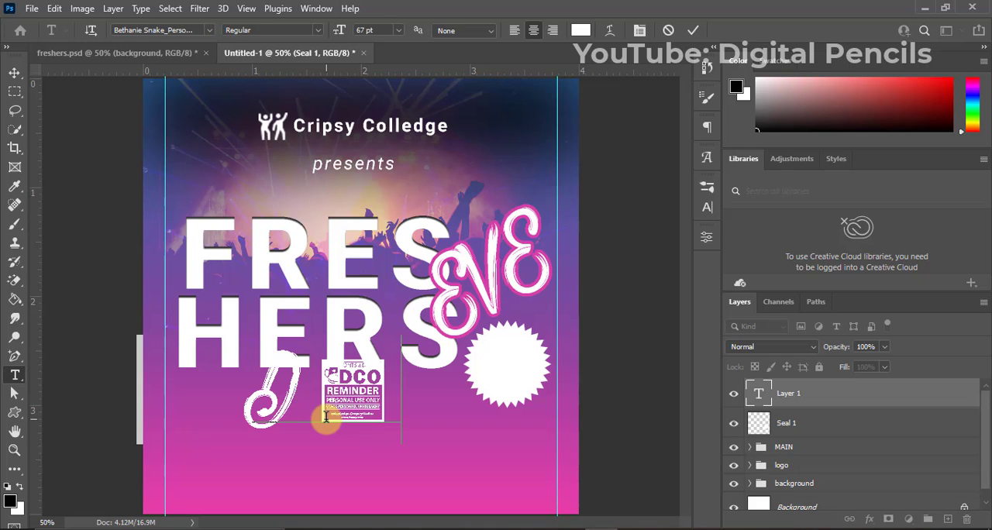
type("in")
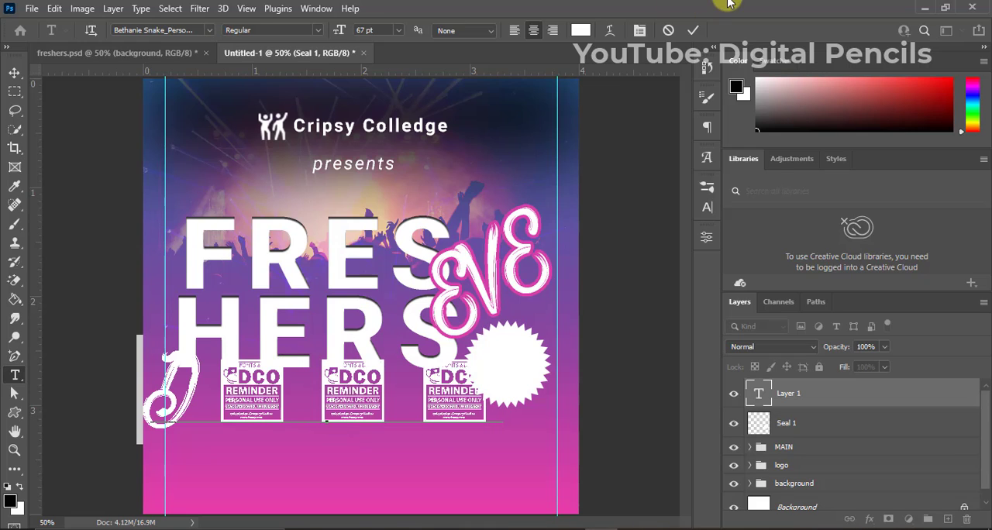
left_click(693, 30)
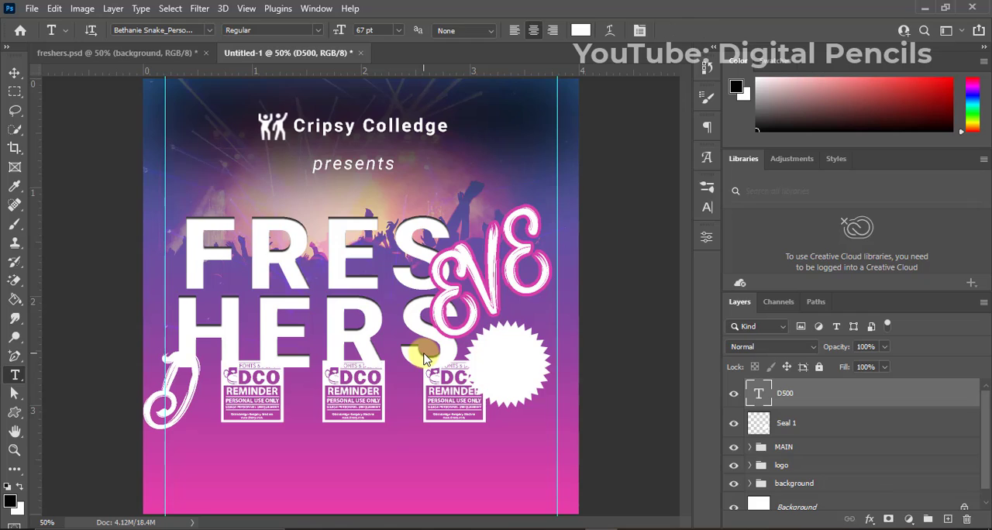
Set the "D500" text's font to Roboto Bold.
key("v")
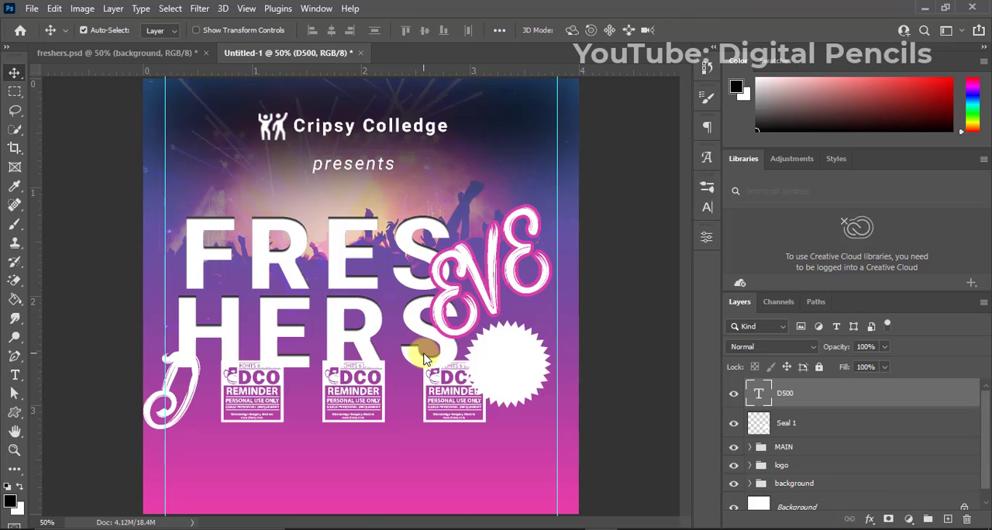
left_click(706, 206)
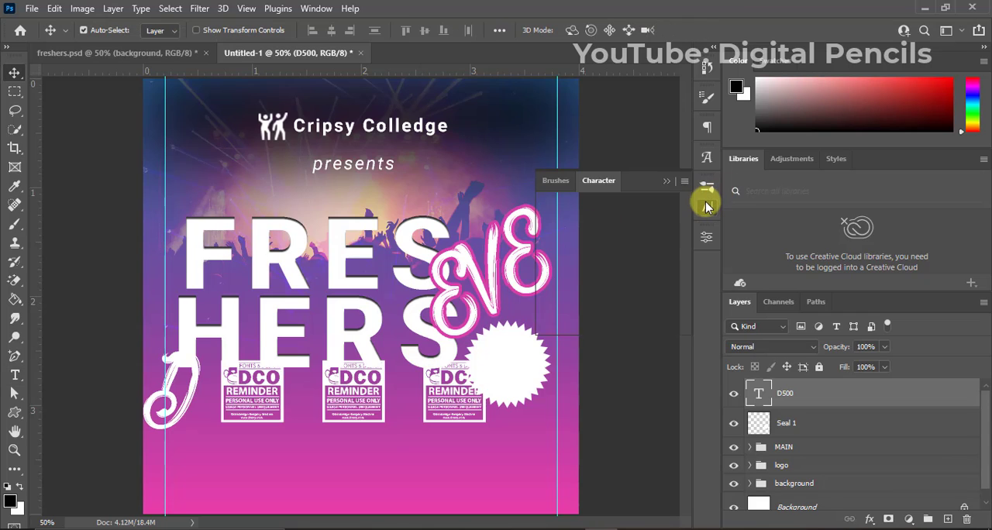
left_click(621, 209)
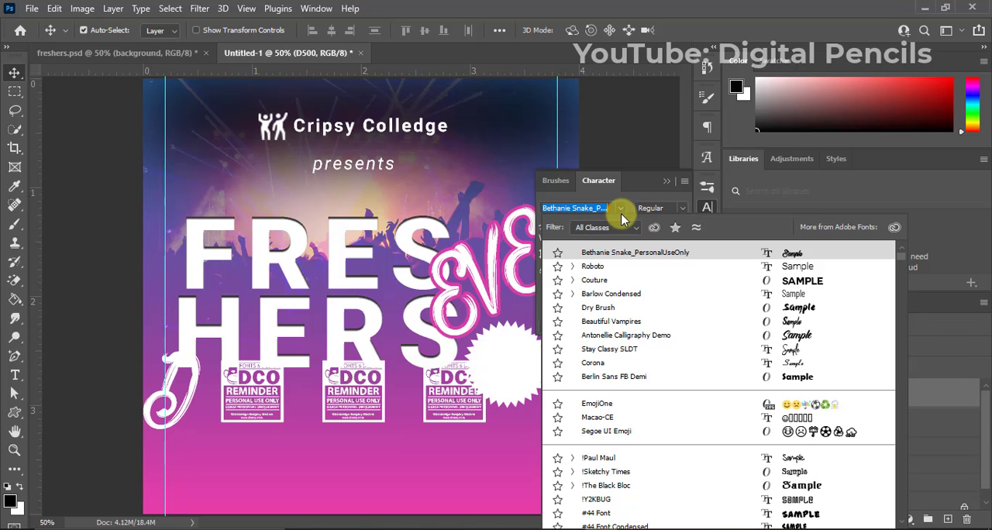
left_click(610, 266)
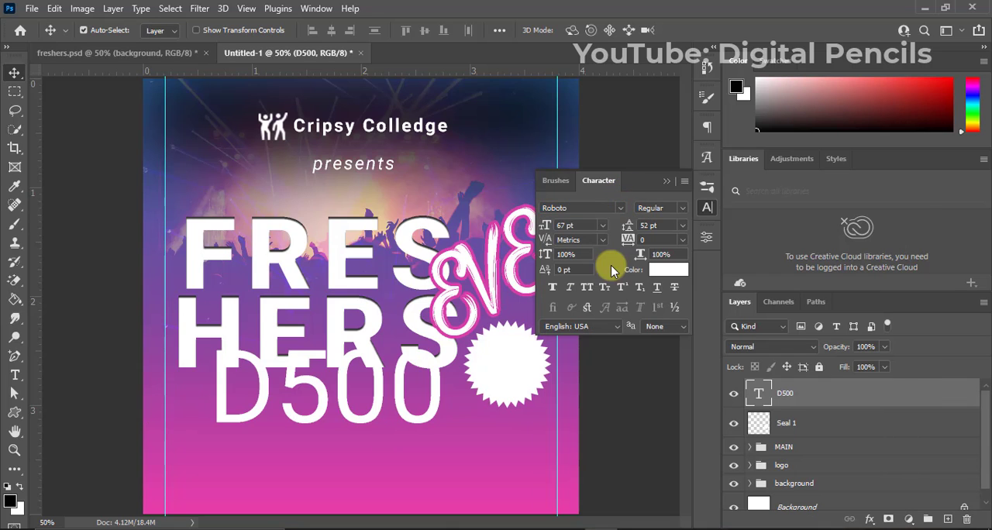
left_click(673, 208)
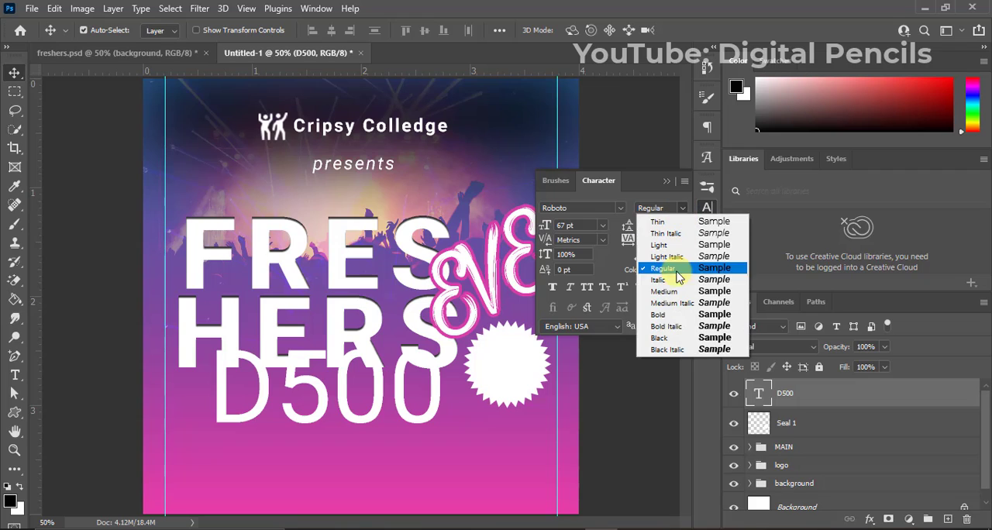
left_click(673, 315)
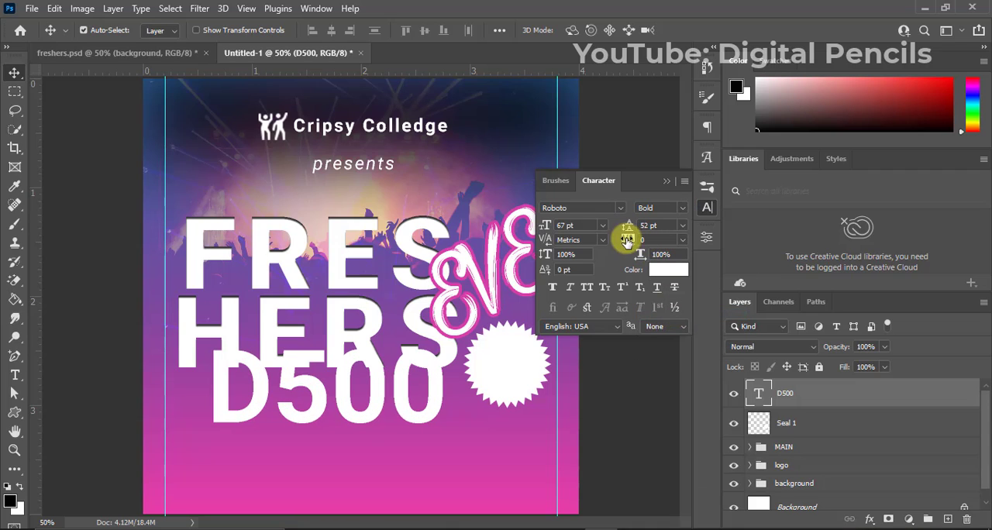
Move the "D500" text down clear of "HERS" and scale it to 33% of its size.
left_click_drag(438, 385, 440, 431)
key("ctrl+t")
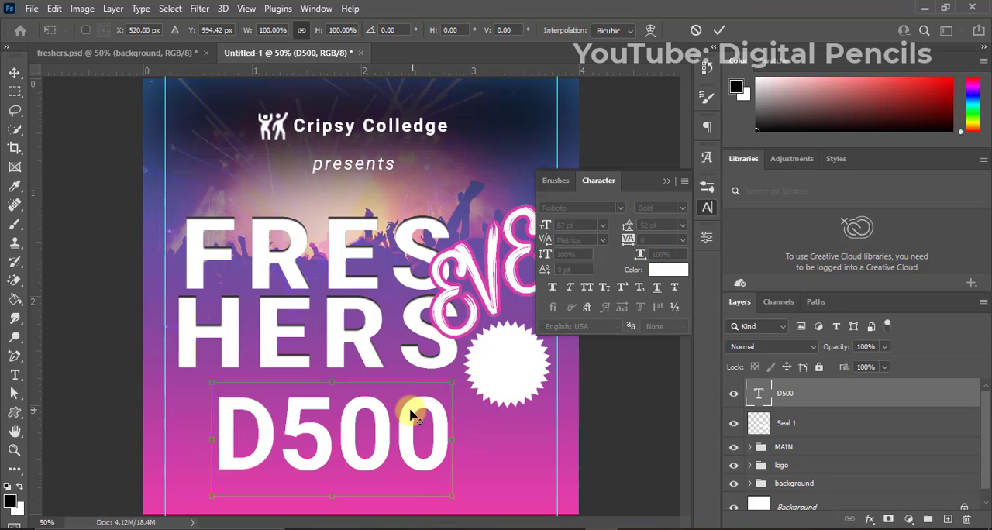
left_click_drag(455, 380, 372, 412)
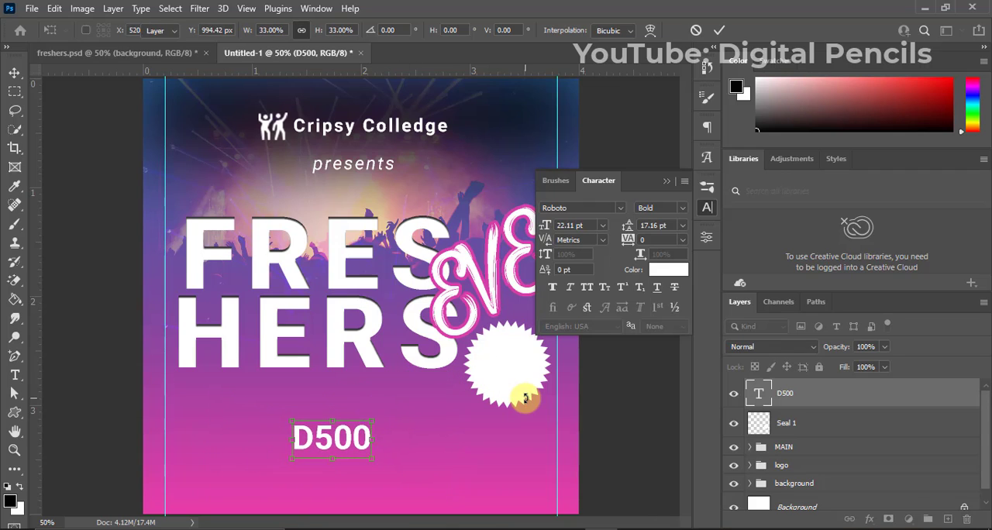
key("Return")
Recolour the "D500" text pink (#de3ea8) by sampling the lower part of the flyer background.
left_click(665, 270)
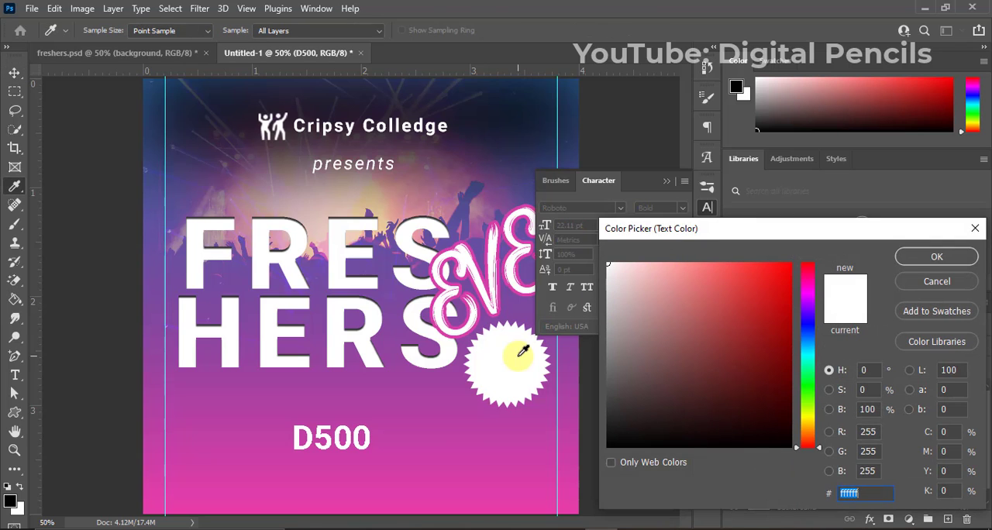
left_click(426, 489)
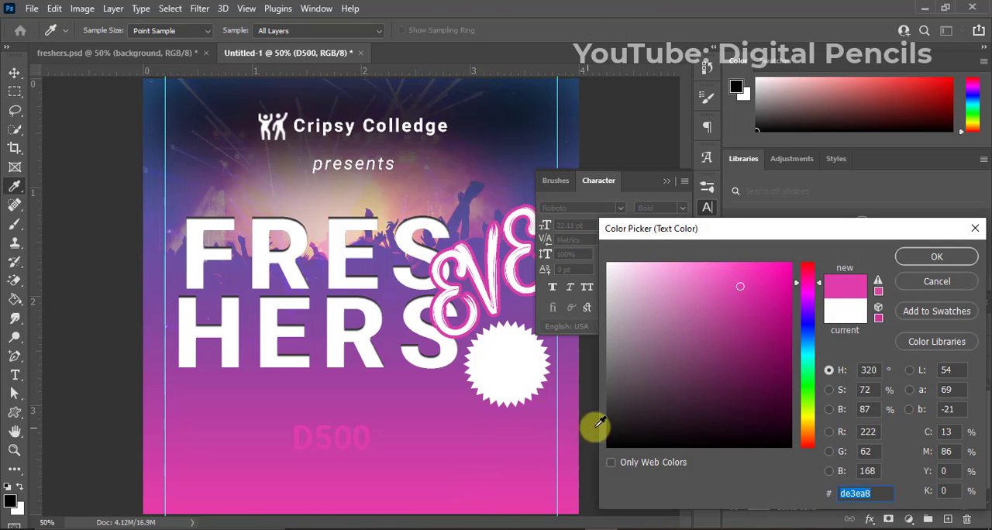
left_click(913, 257)
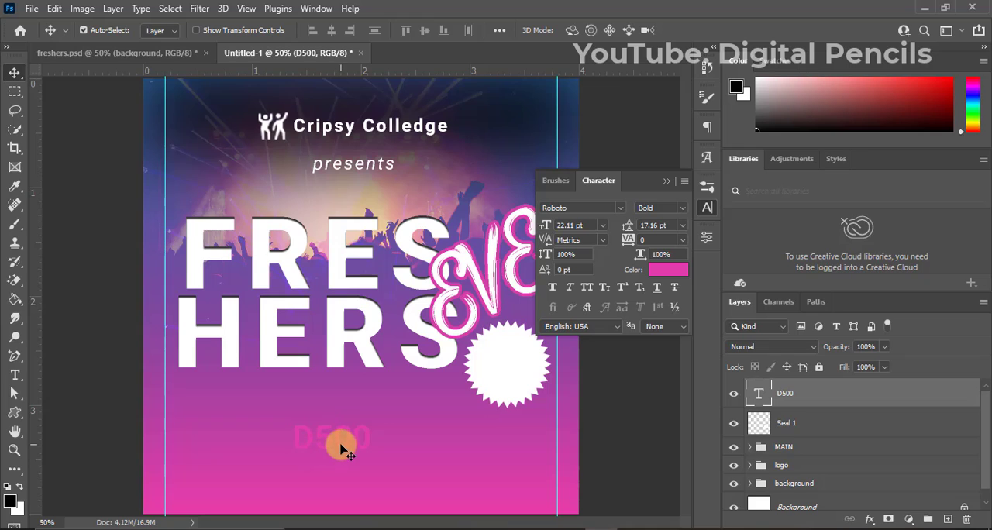
Place the "D500" text over the white seal, apply faux bold to it, and clear the layer selection.
left_click_drag(348, 449, 521, 374)
left_click(553, 291)
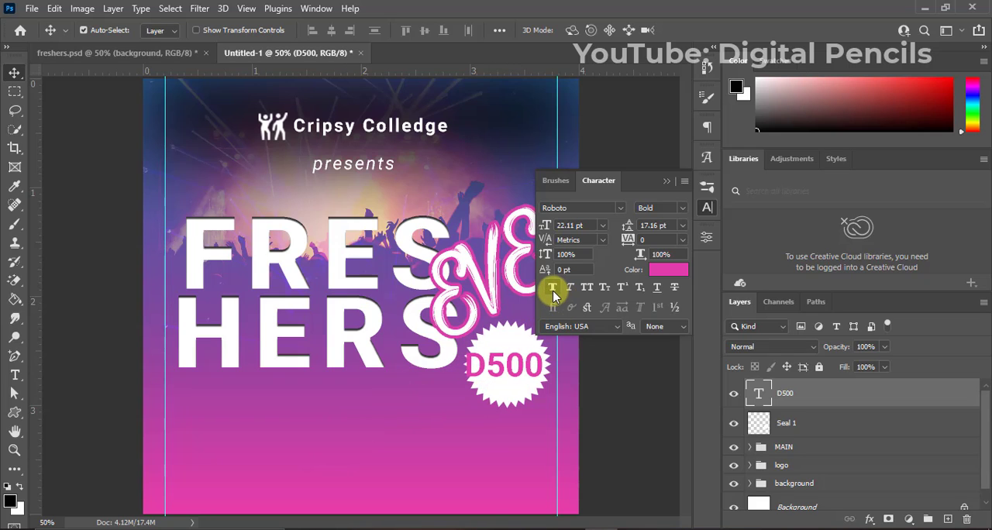
left_click(667, 179)
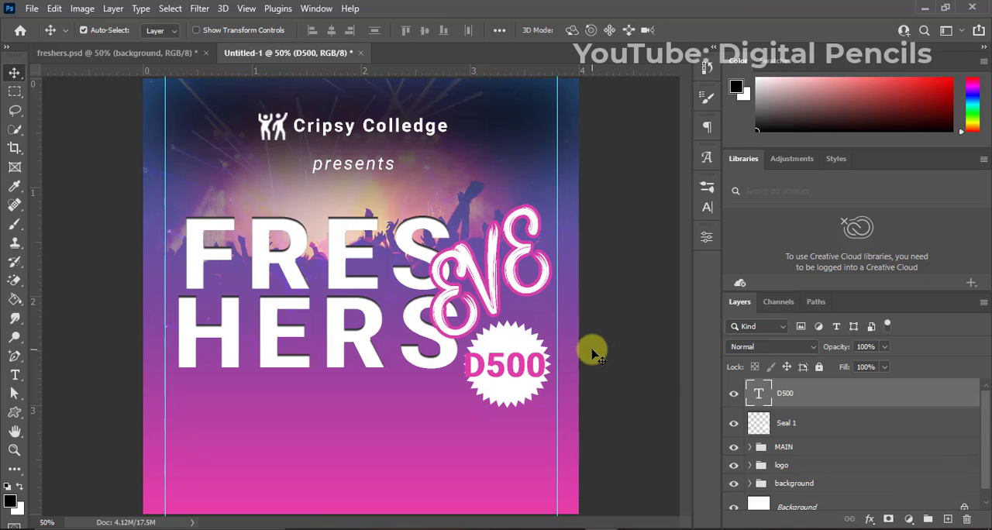
left_click(591, 355)
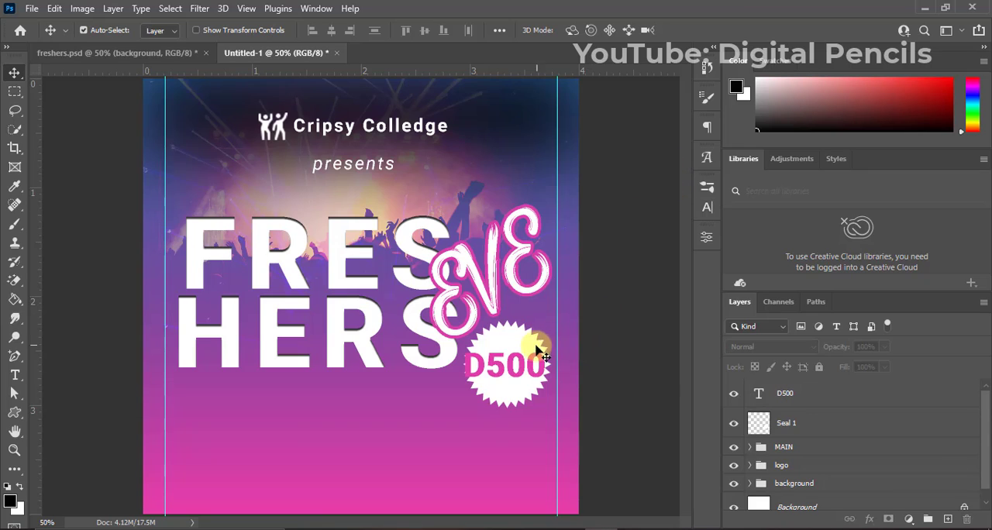
Scale the "D500" text to about 72% and centre it within the seal.
left_click(814, 398)
key("ctrl+t")
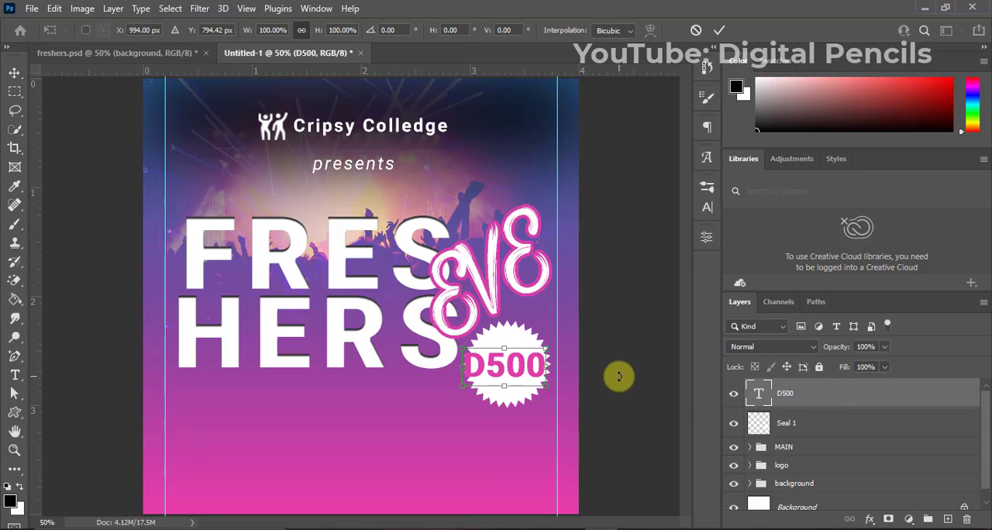
left_click_drag(545, 349, 534, 353)
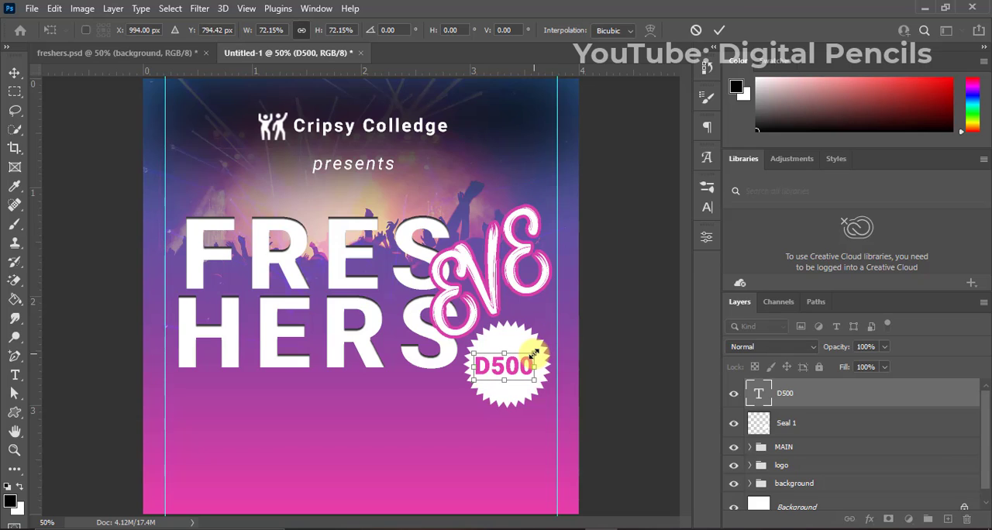
key("Return")
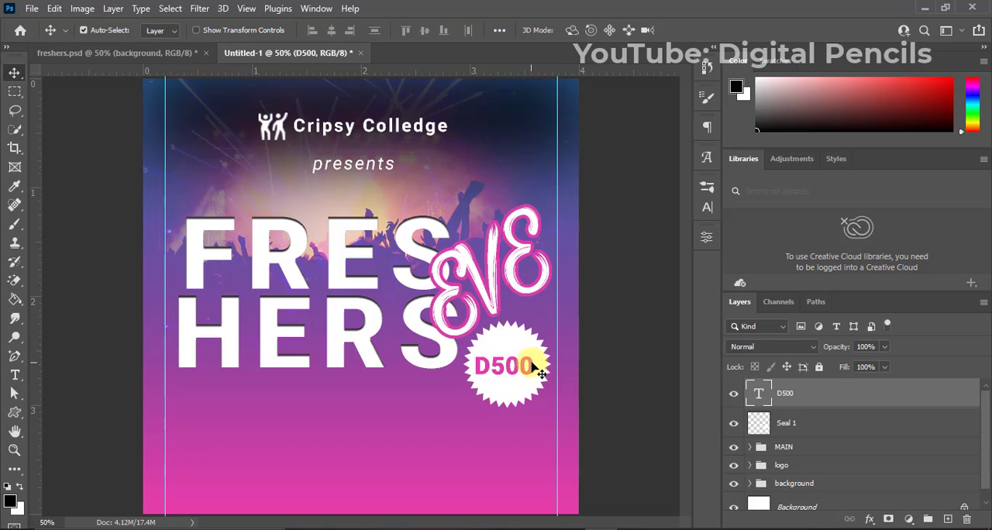
left_click_drag(533, 365, 536, 366)
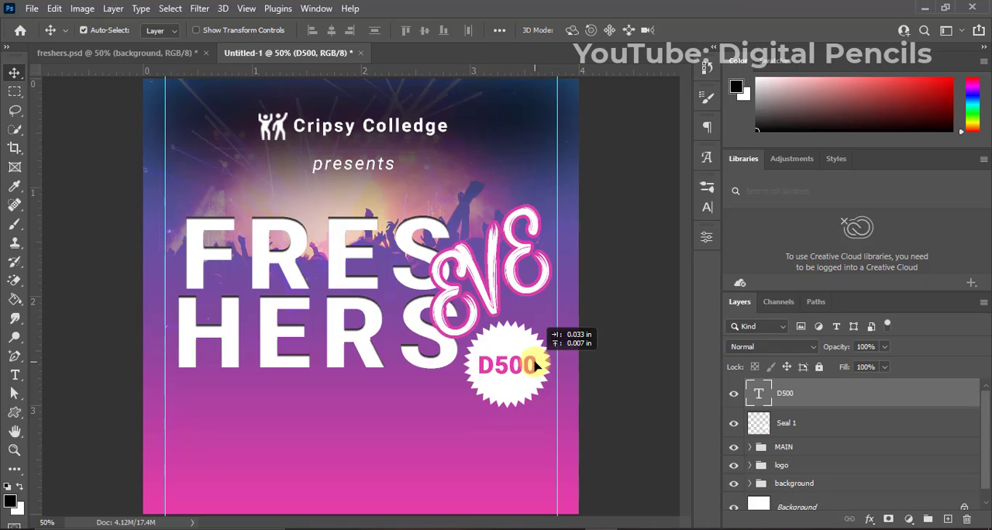
Rotate the "D500" text about 23 degrees counter-clockwise and nudge it horizontally to sit centred in the seal.
key("ctrl+t")
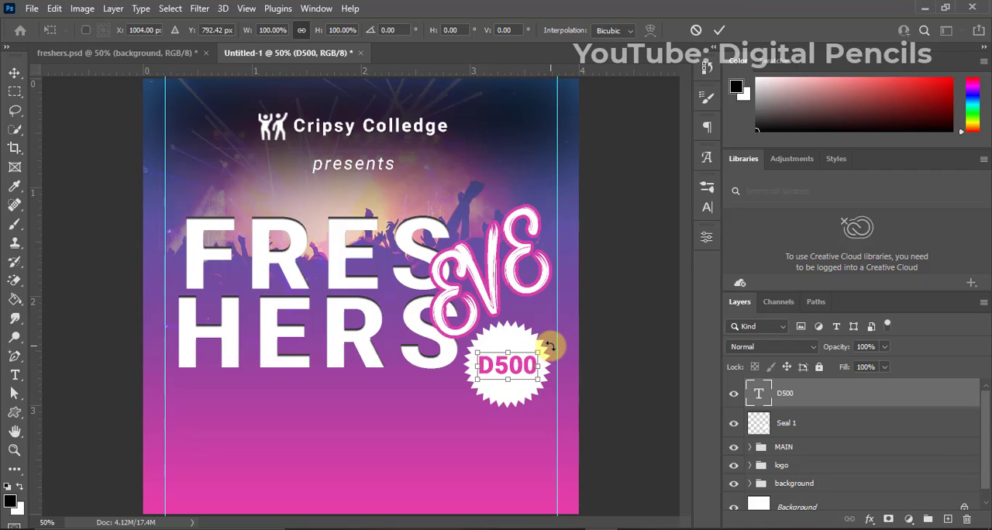
left_click_drag(549, 345, 544, 324)
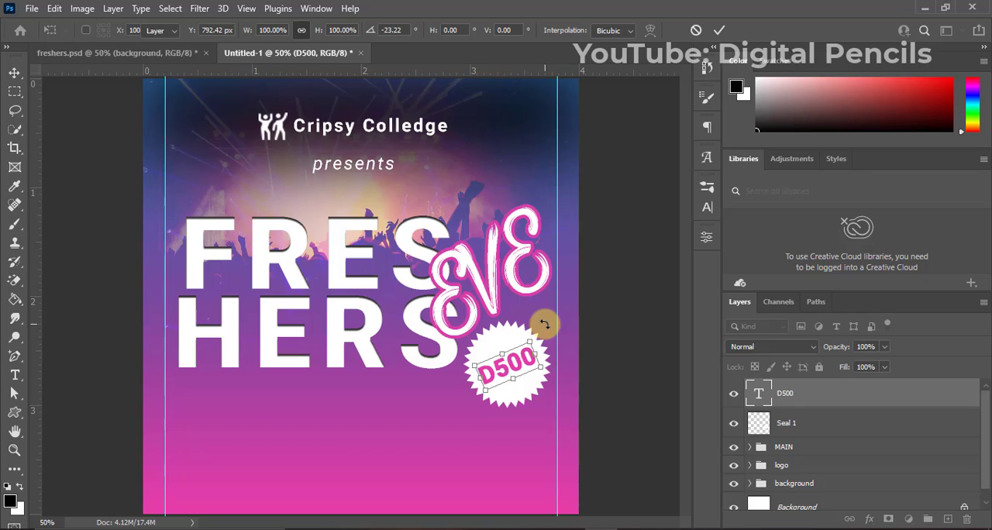
key("Return")
key("Right")
key("Right")
key("Right")
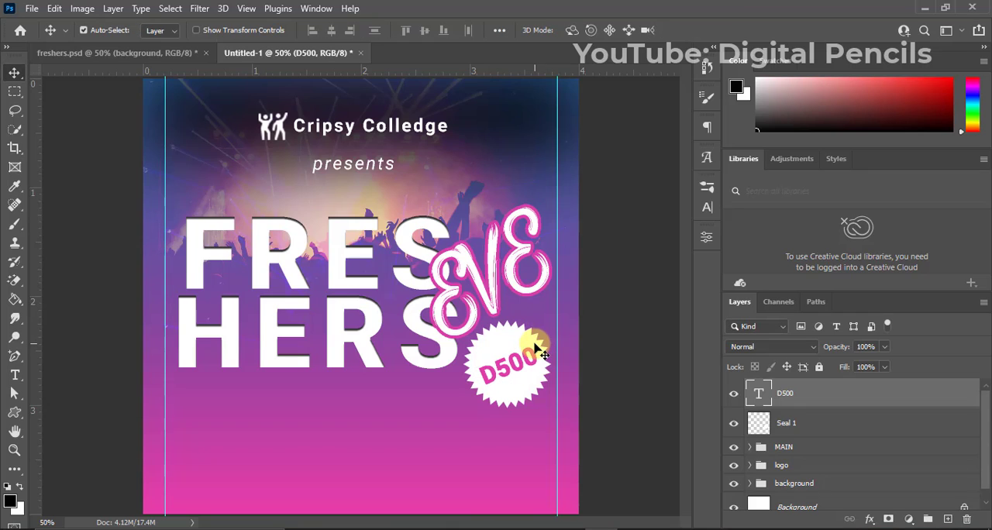
key("Left")
key("Left")
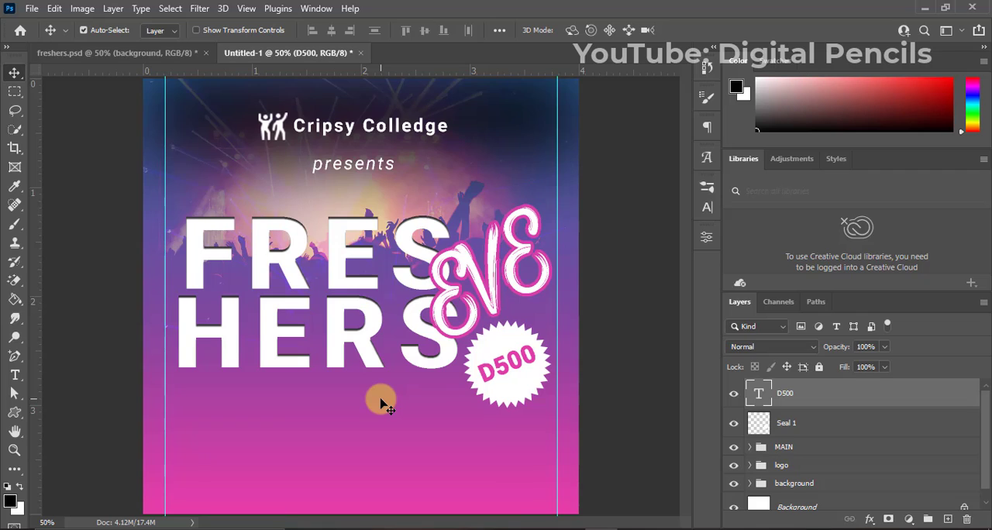
Start a new text line below "HERS" with faux bold off, a 12 pt font size and white (#ffffff) colour.
key("t")
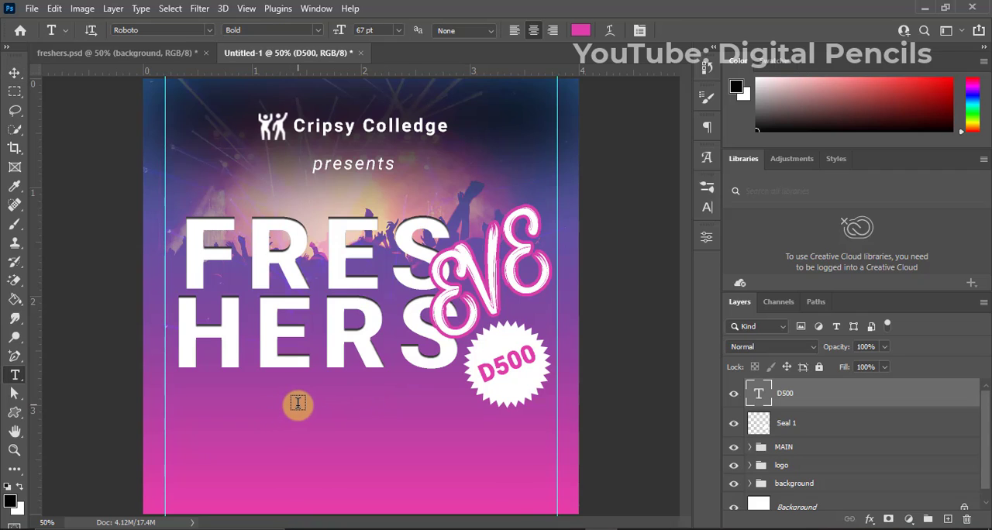
left_click(297, 403)
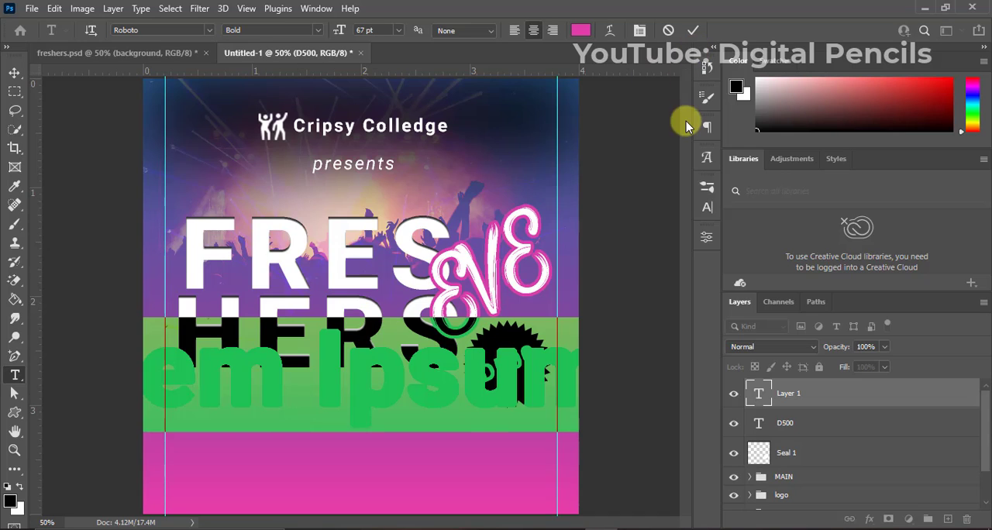
left_click(707, 210)
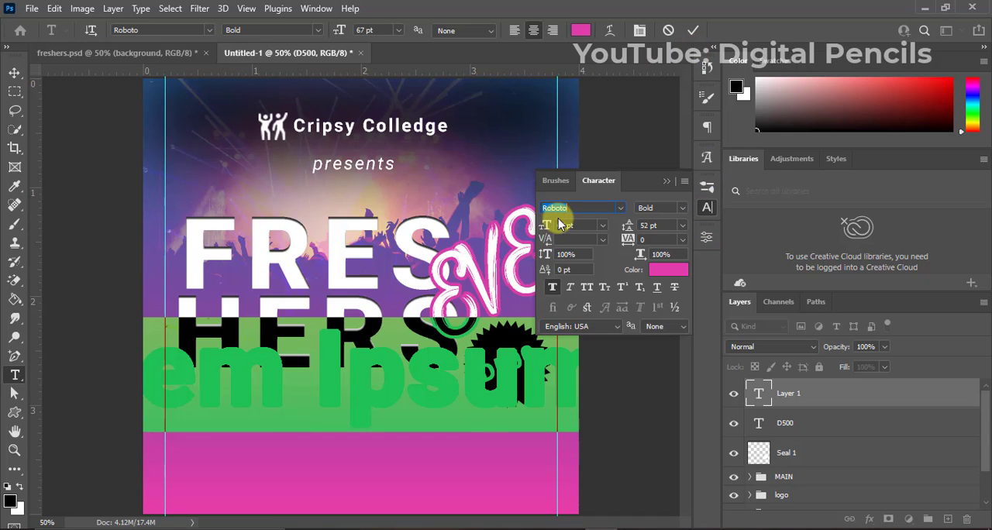
left_click(553, 285)
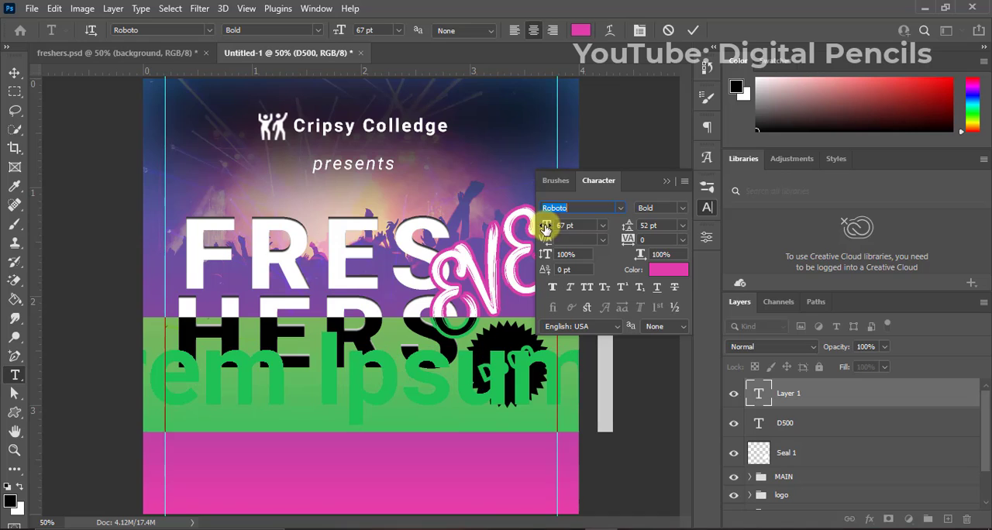
mouse_move(548, 225)
left_mouse_down()
mouse_move(538, 223)
mouse_move(565, 226)
left_mouse_up()
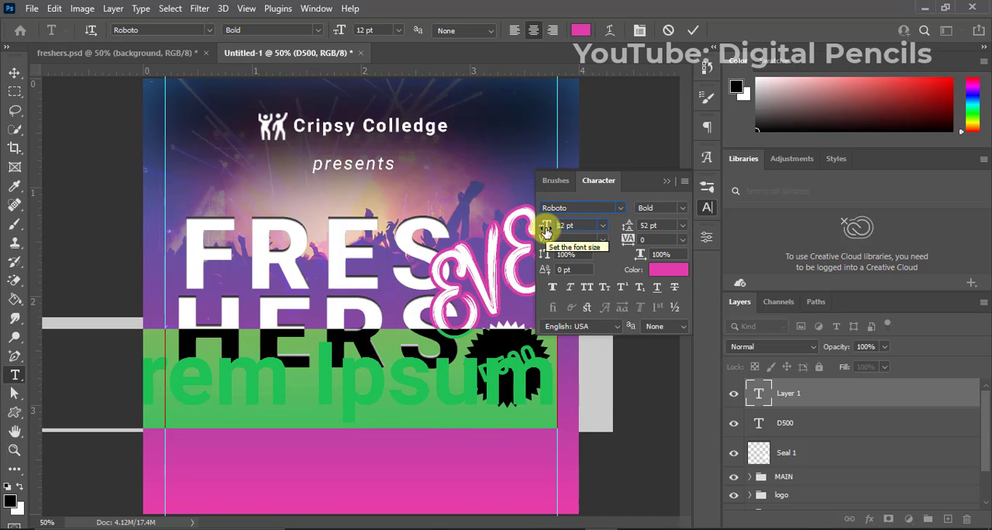
left_click(668, 269)
left_click_drag(682, 353, 562, 204)
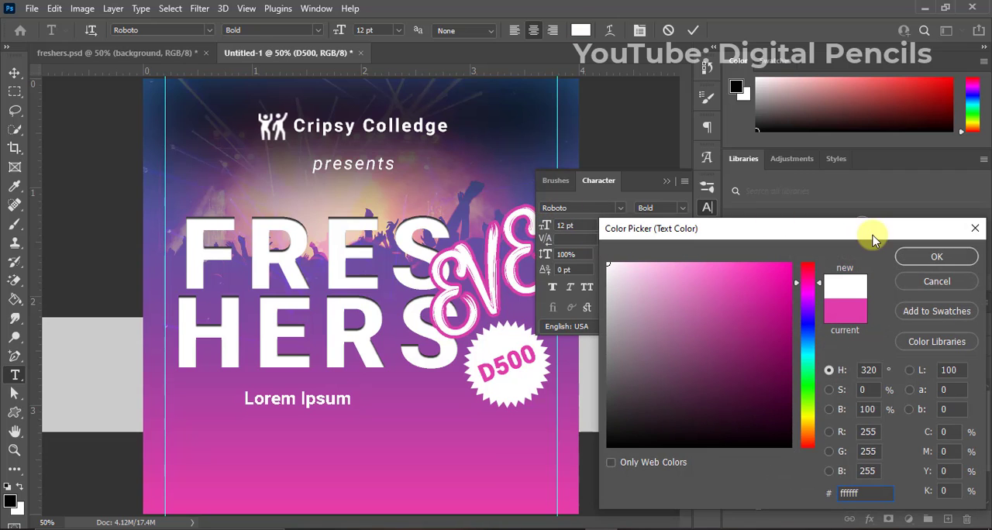
left_click(905, 259)
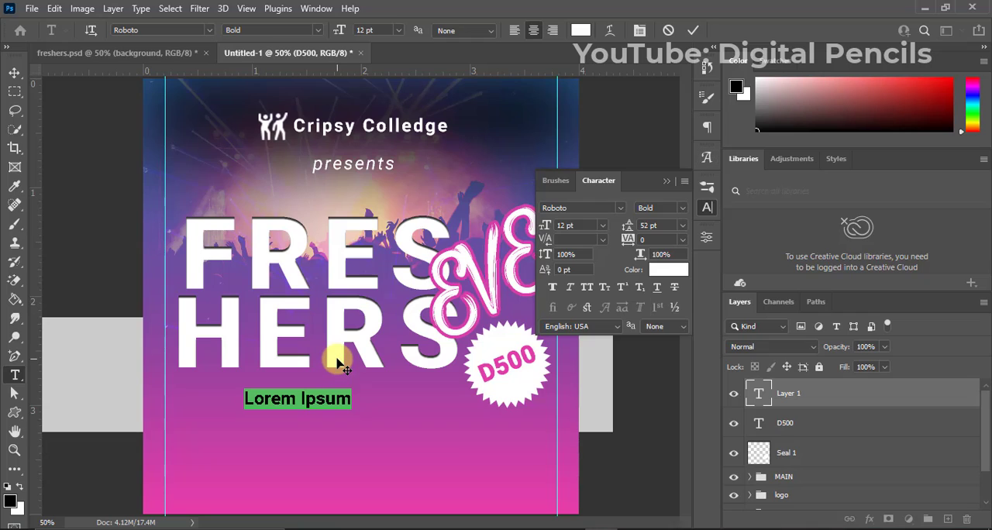
Enter "Guest Artist" as the text and set it in all caps.
type("Gues")
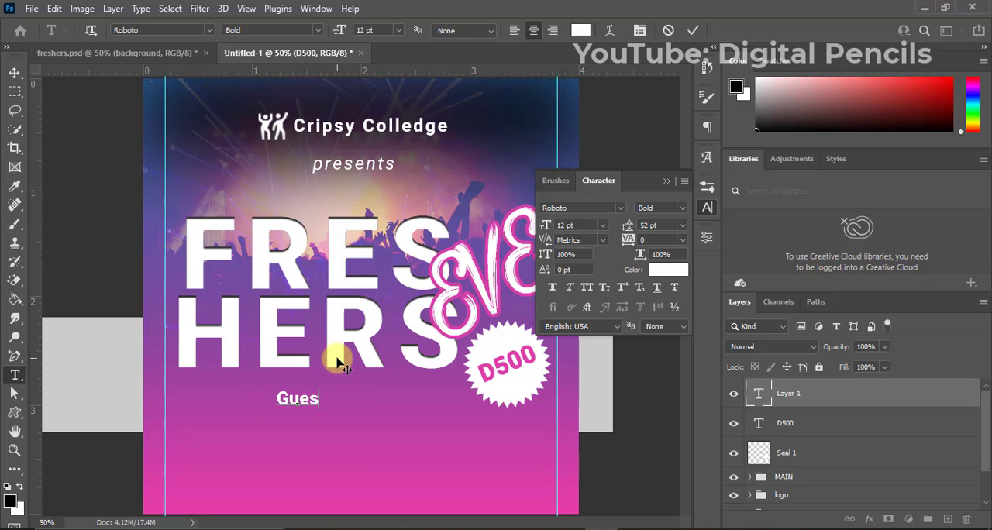
type("t A")
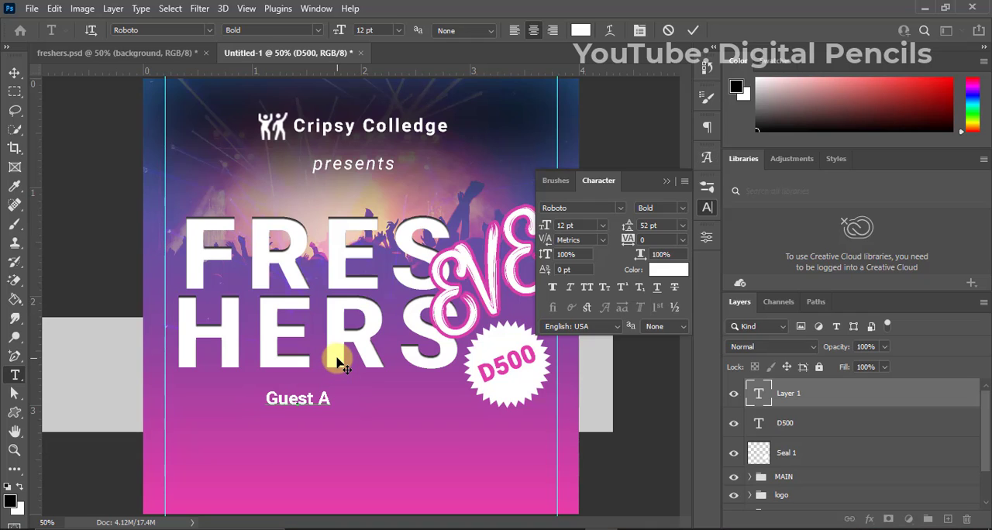
type("rtis")
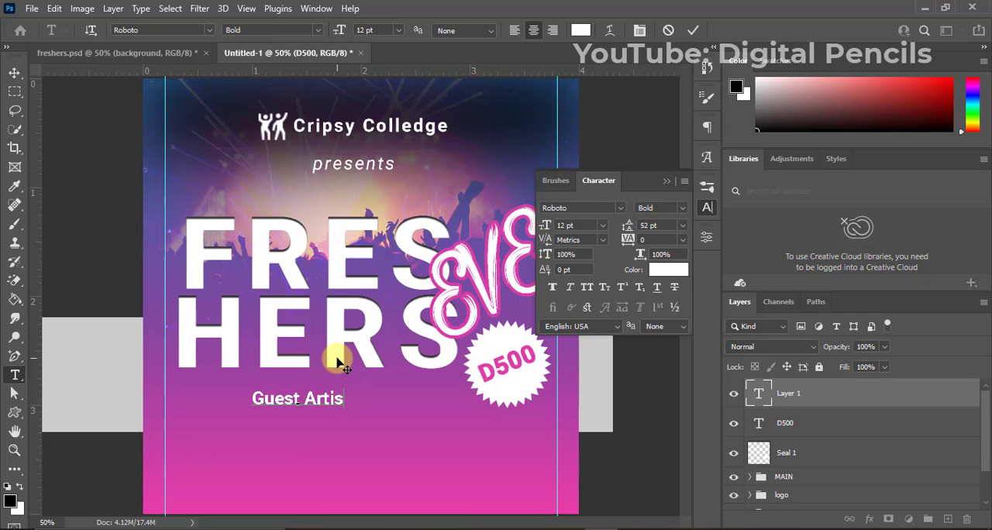
type("t")
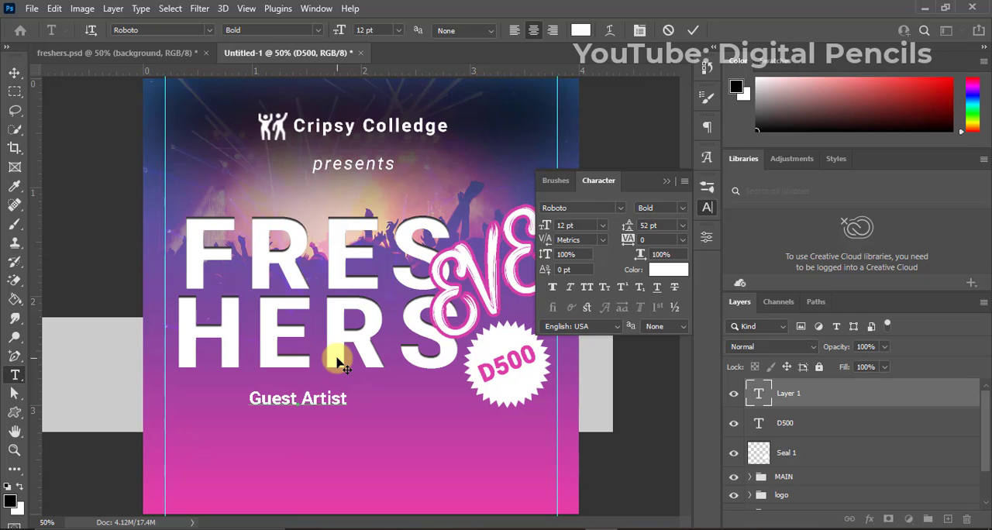
left_click(694, 30)
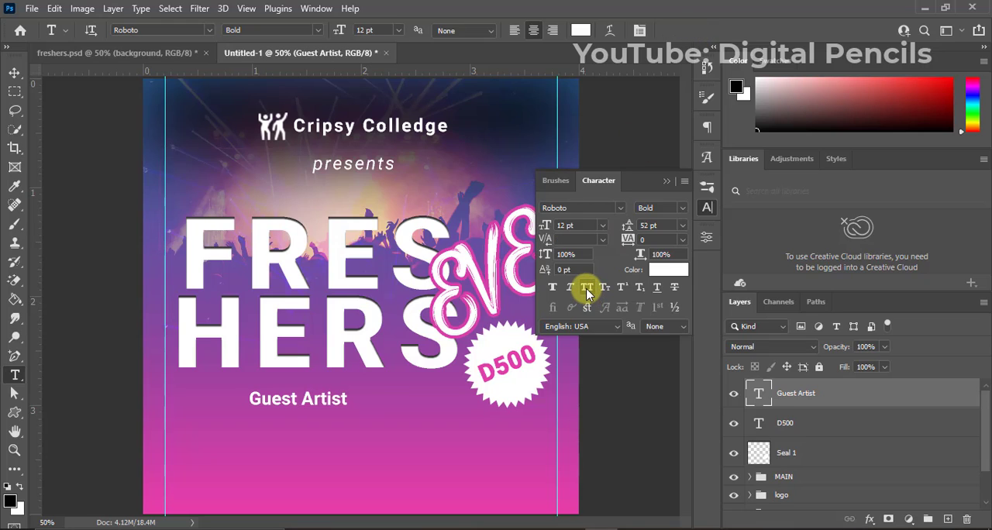
left_click(587, 288)
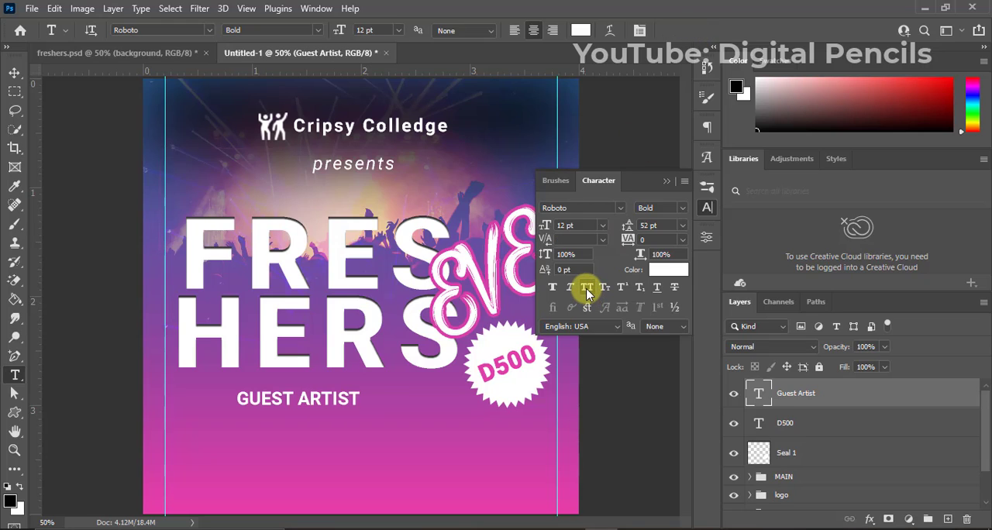
left_click(668, 181)
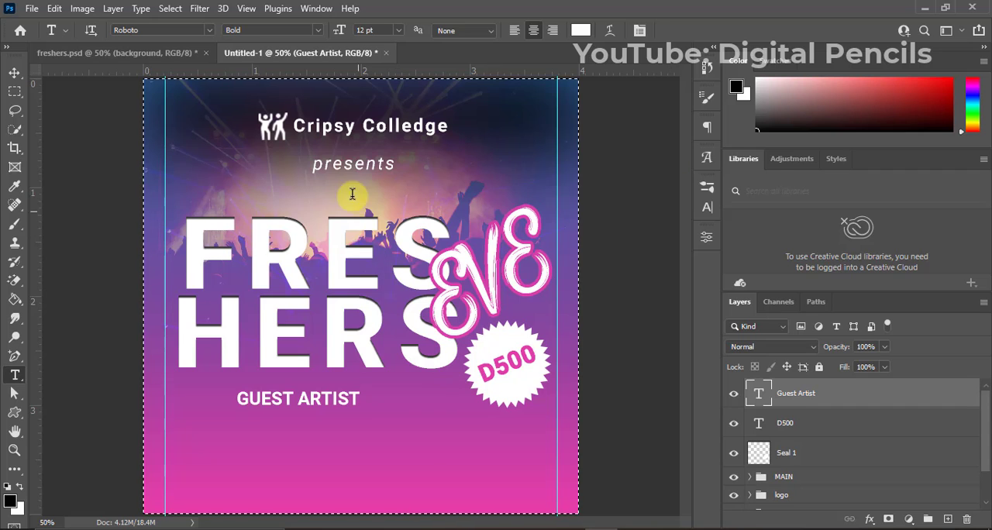
Centre the "Guest Artist" text horizontally on the canvas and nudge it slightly downward.
key("ctrl+a")
key("v")
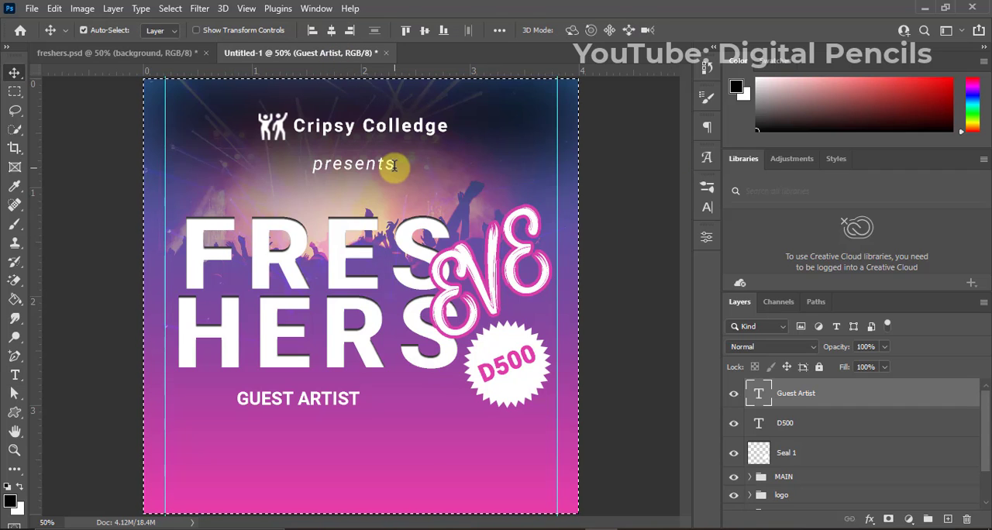
left_click(332, 31)
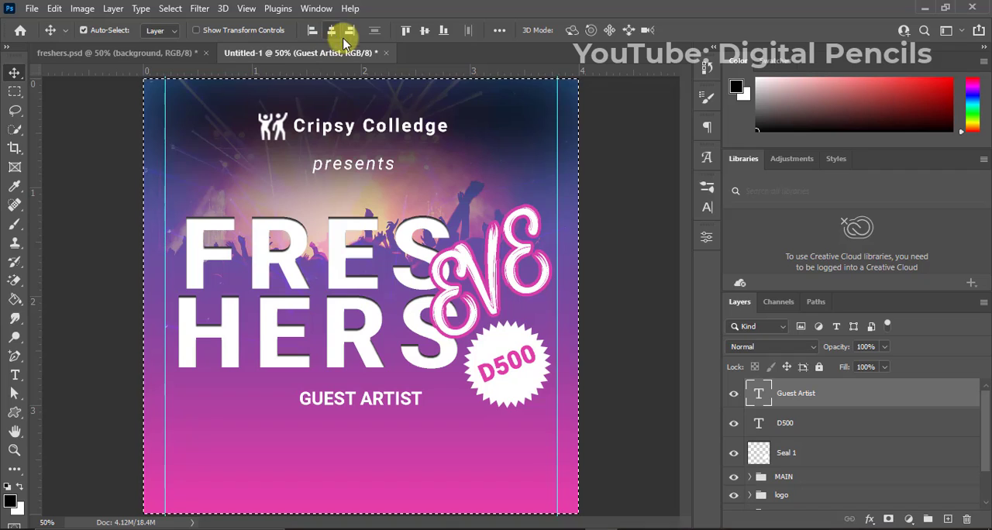
key("ctrl+d")
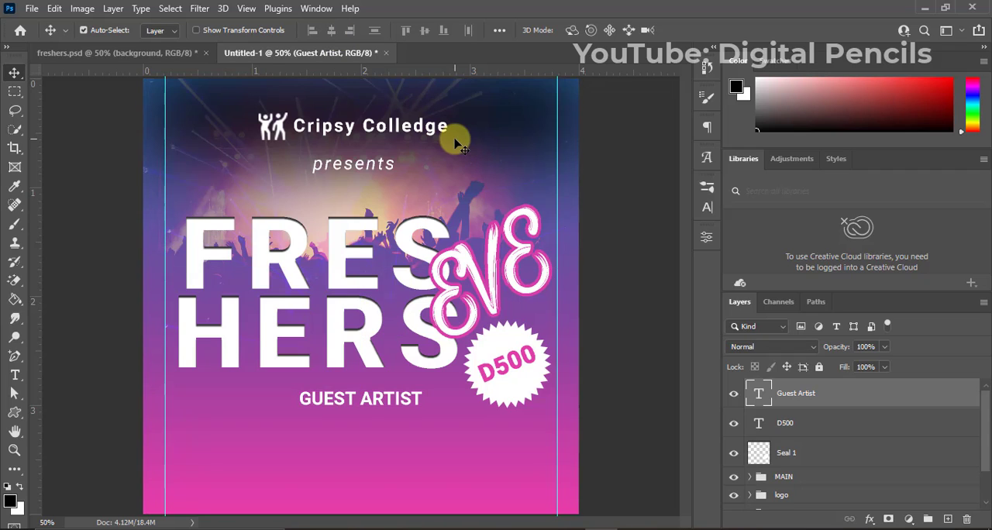
key("Down")
key("Down")
key("Down")
key("Down")
key("Down")
key("Down")
key("Down")
key("Down")
key("Down")
key("Down")
key("Down")
key("Down")
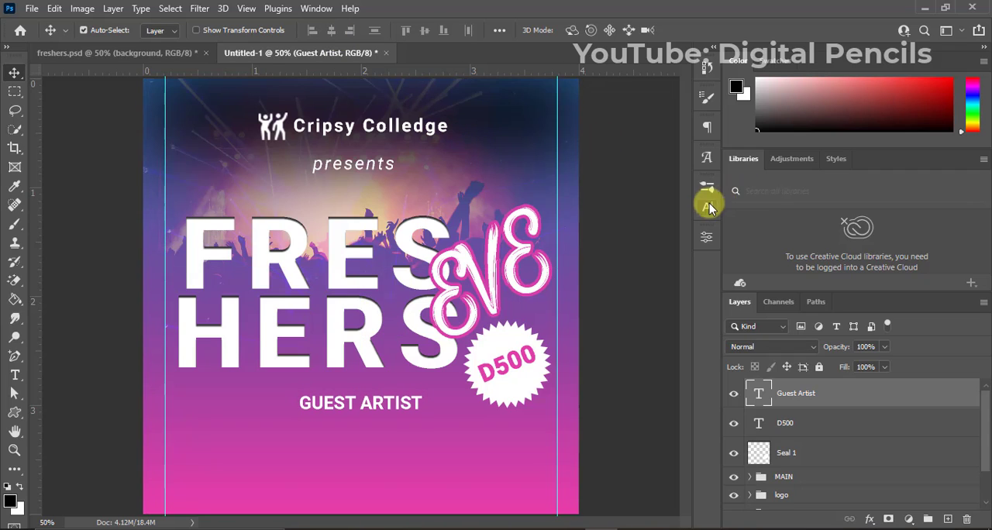
Reduce the "Guest Artist" text to 10 pt and shift it slightly upward.
left_click(707, 206)
left_click(579, 227)
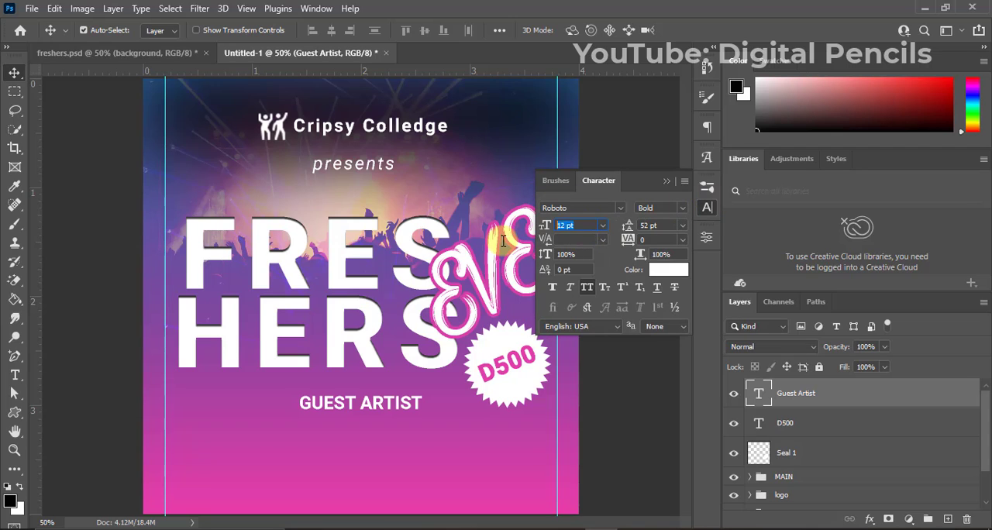
type("10")
key("Return")
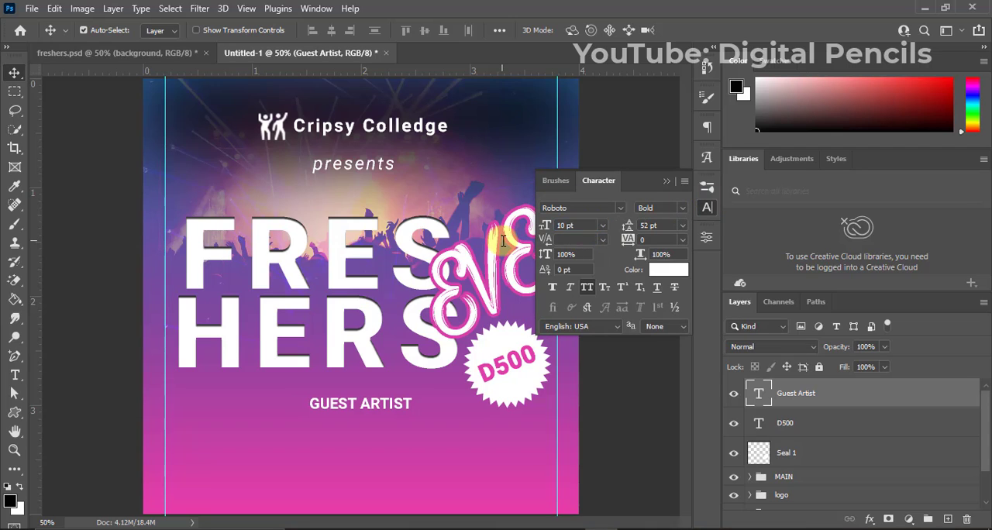
left_click(664, 184)
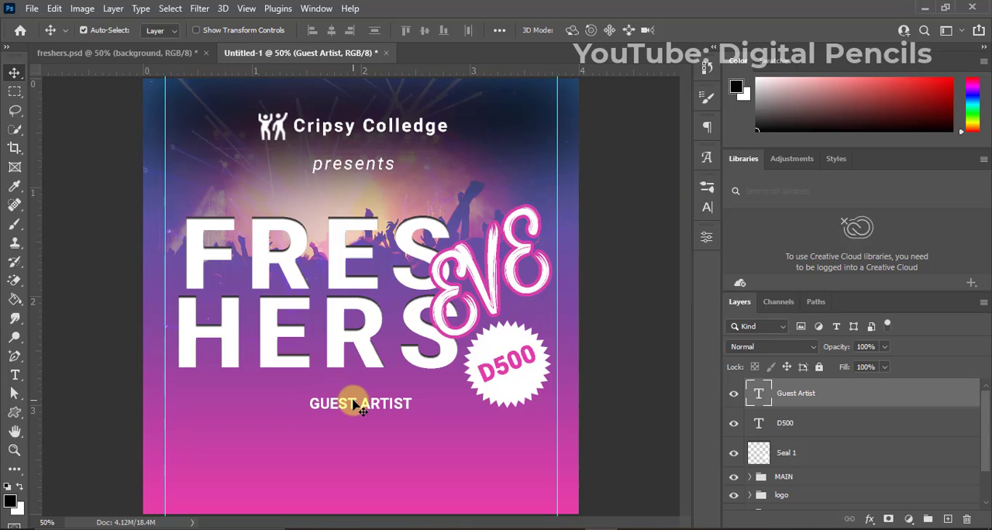
left_click_drag(358, 404, 355, 404)
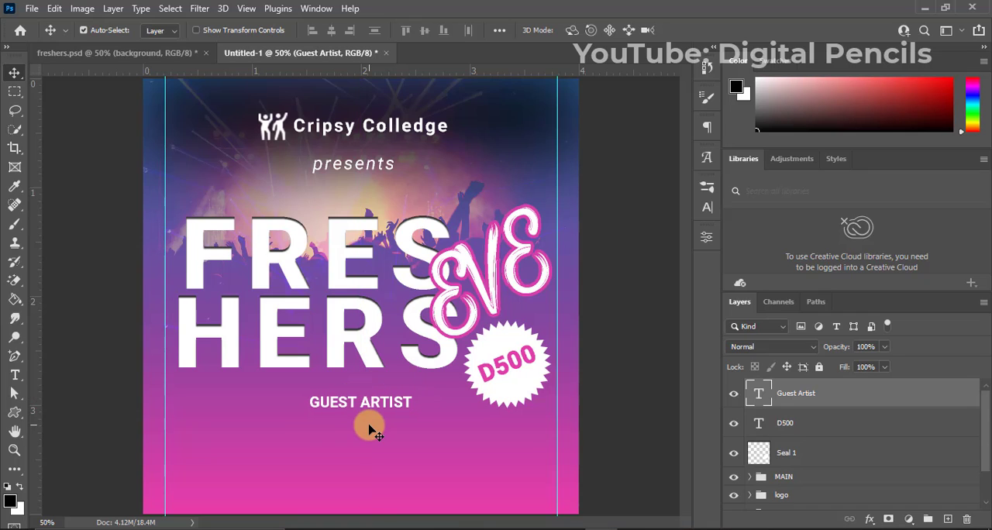
Add a wide paragraph text box with lorem ipsum placeholder below "GUEST ARTIST", nearly spanning the guides, and turn off all caps.
key("t")
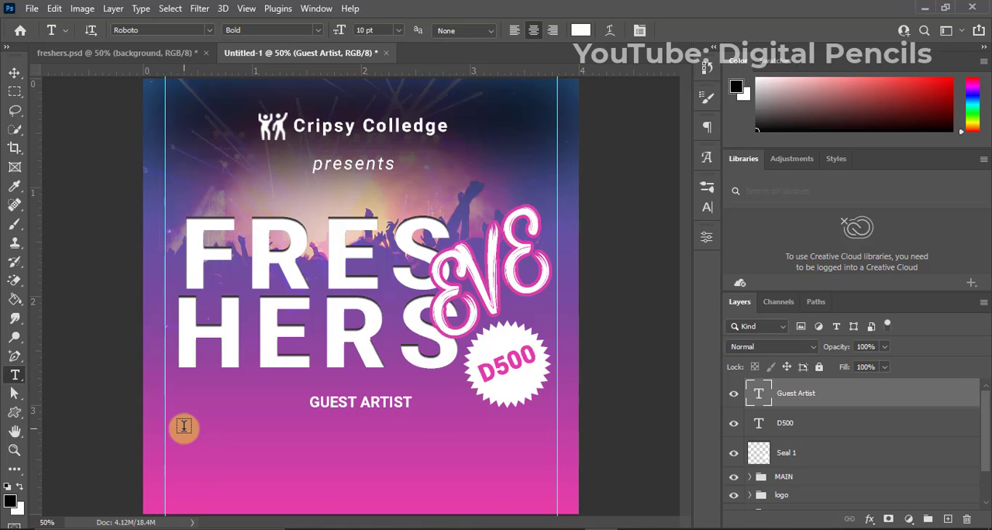
left_click_drag(179, 427, 547, 462)
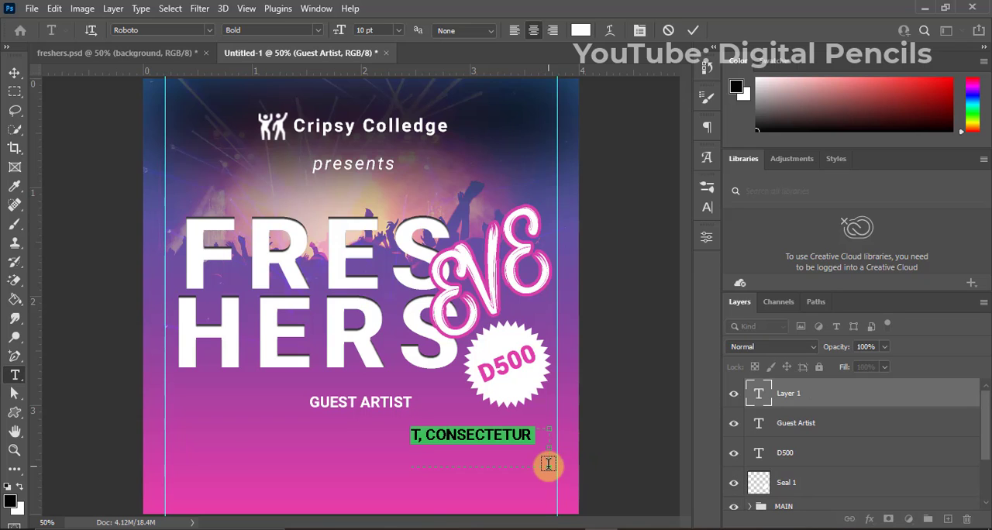
left_click(707, 207)
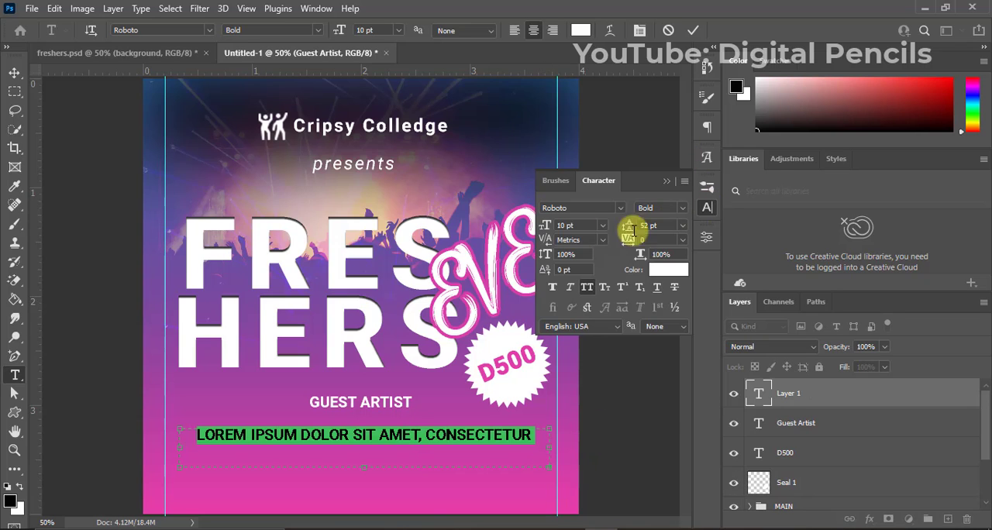
left_click(586, 288)
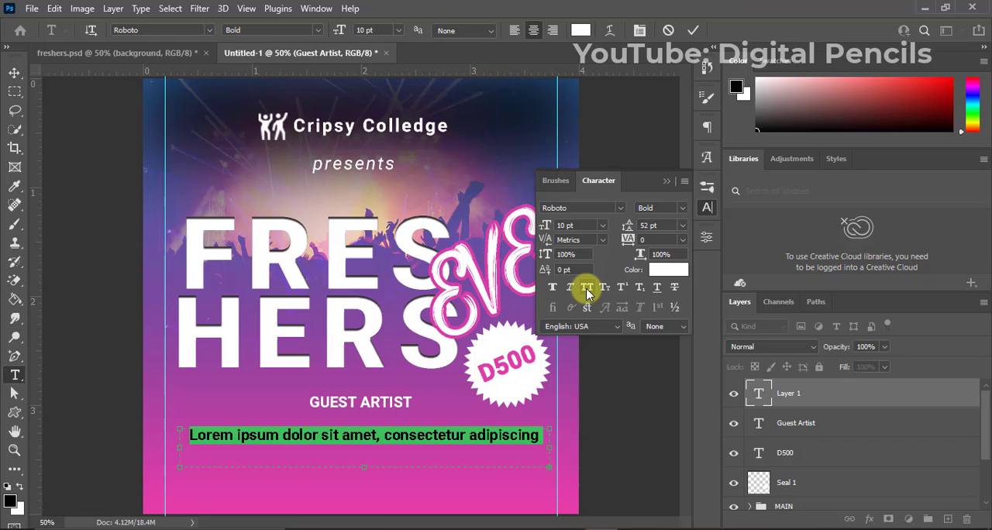
Set the placeholder paragraph's font size and leading both to 5 pt and commit the text.
left_click(544, 226)
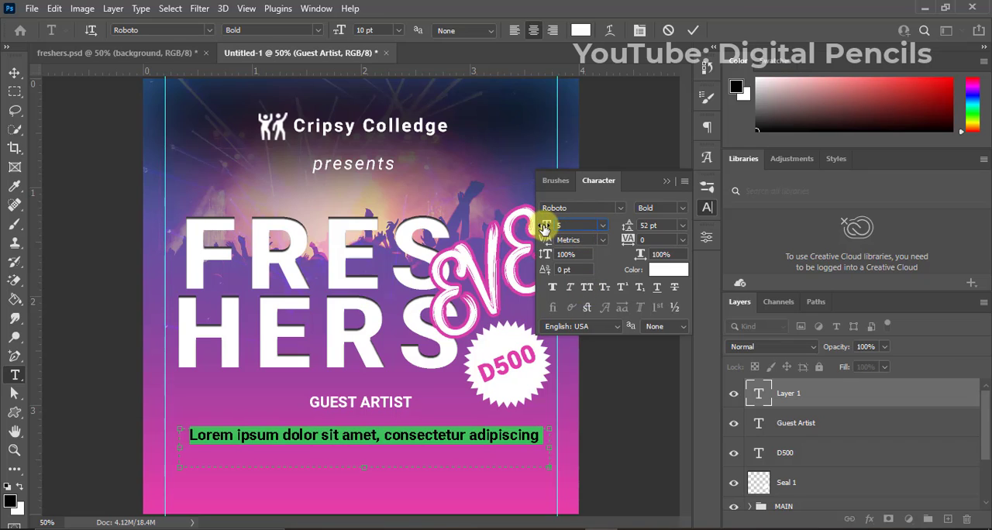
key("Return")
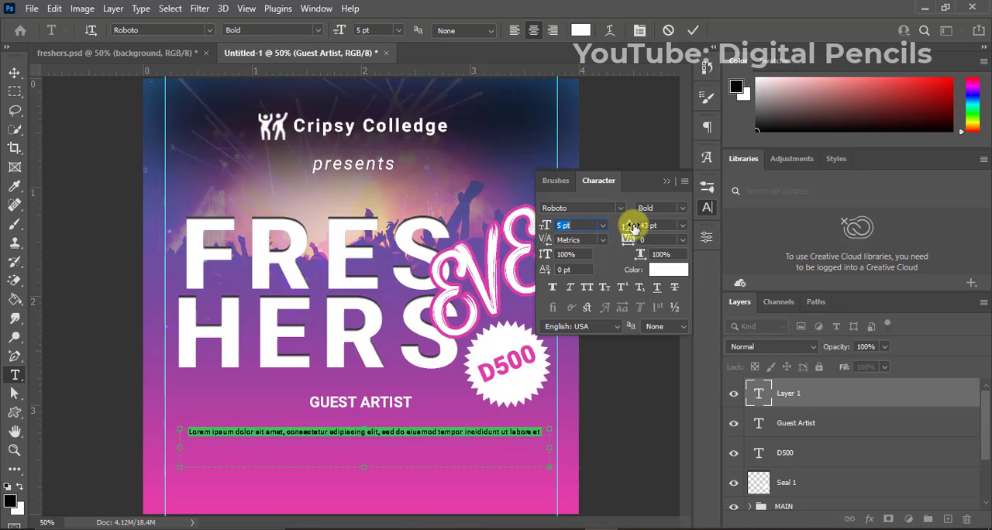
left_click_drag(632, 225, 658, 224)
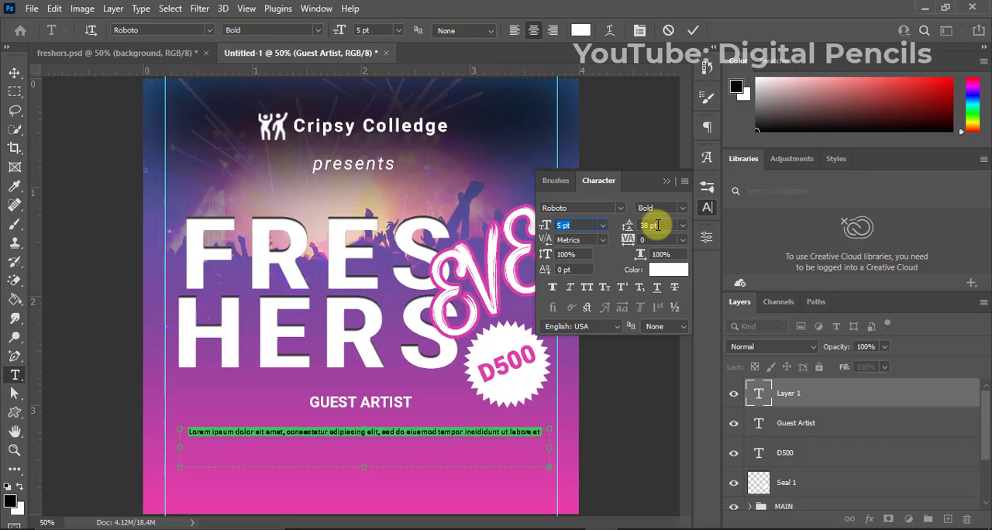
left_click(657, 226)
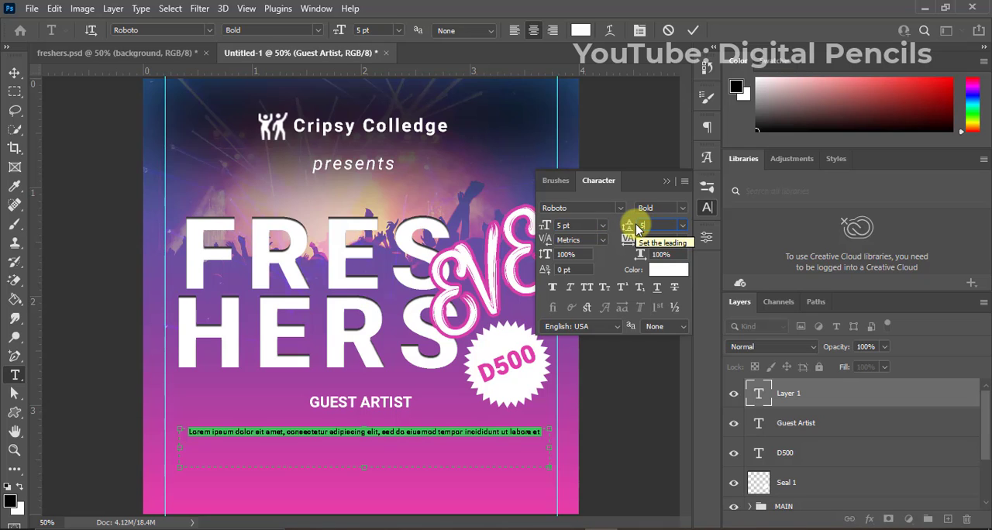
type("5")
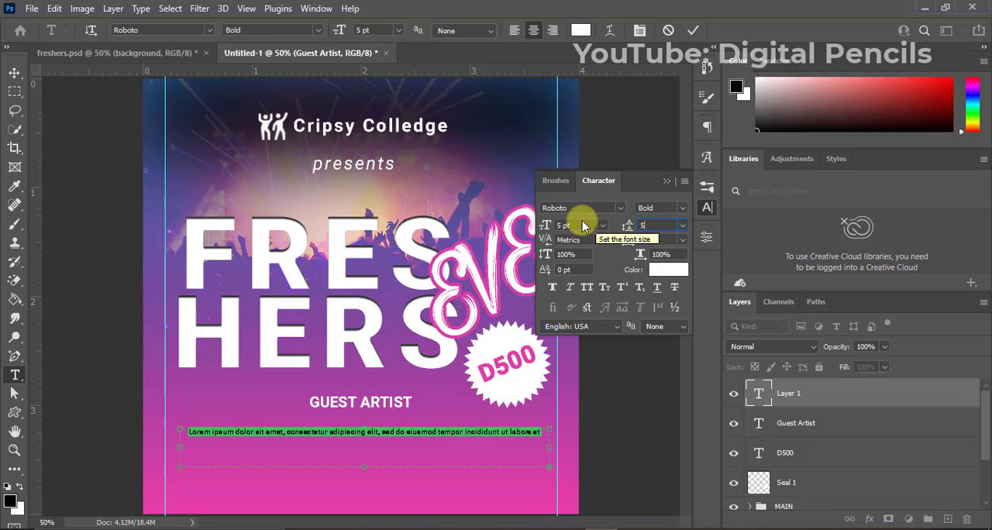
left_click(580, 225)
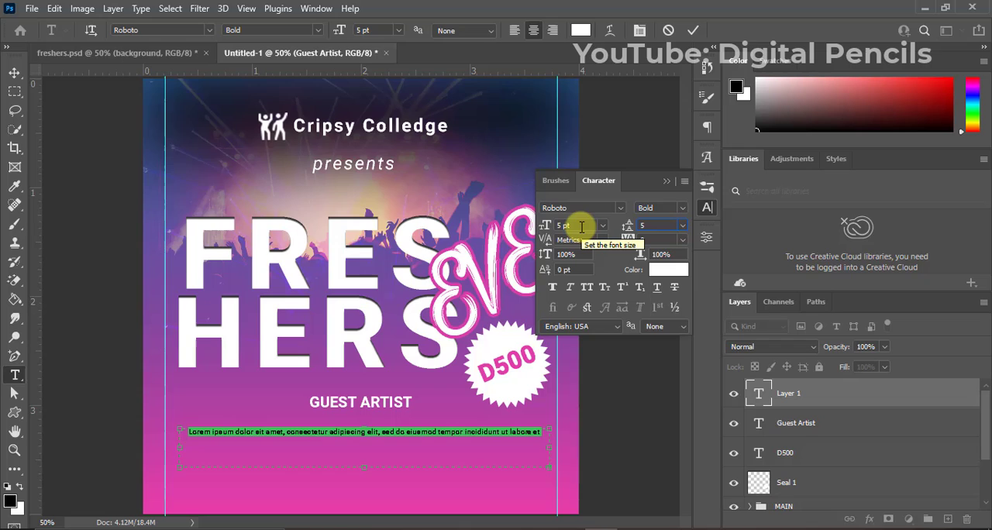
left_click(665, 182)
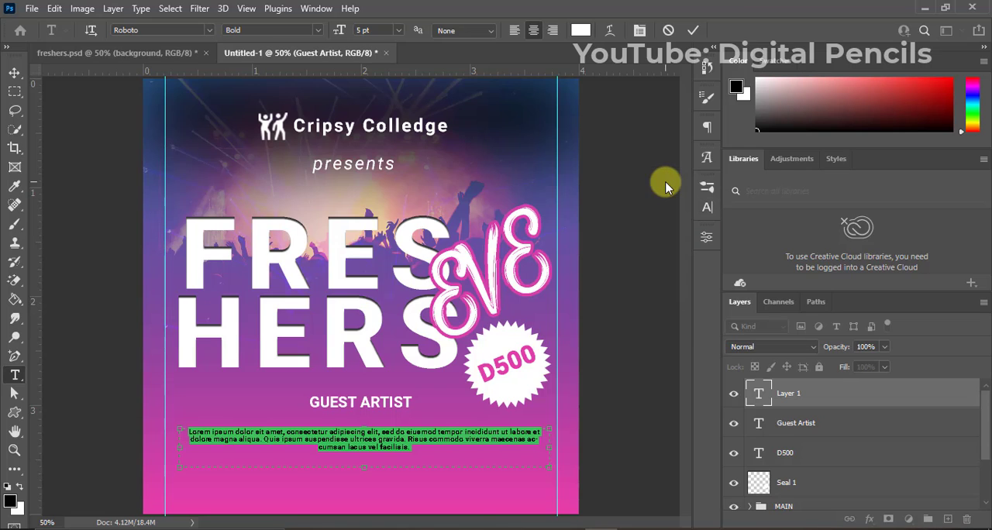
left_click(692, 30)
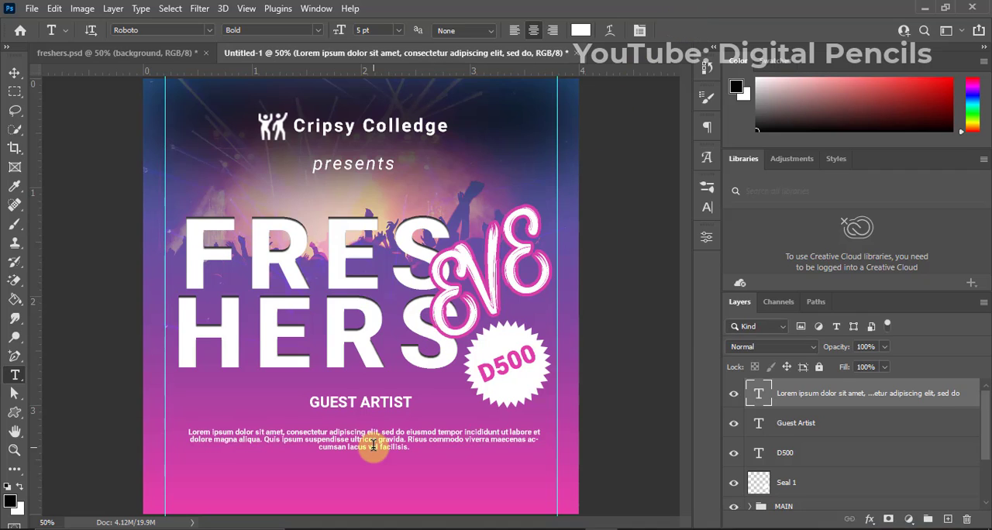
Scale the lorem ipsum paragraph down to about 94% and nudge it slightly upward toward "GUEST ARTIST".
key("ctrl+t")
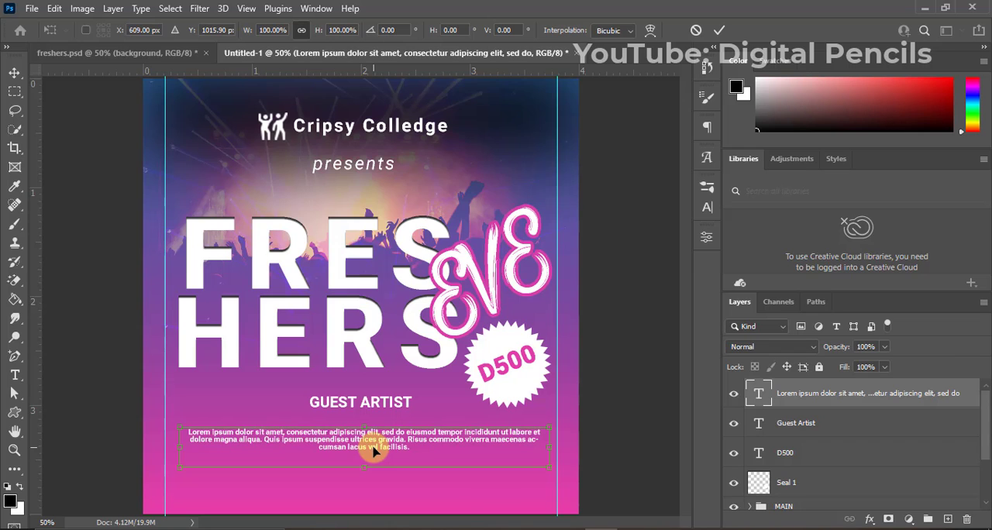
left_click_drag(364, 467, 361, 465)
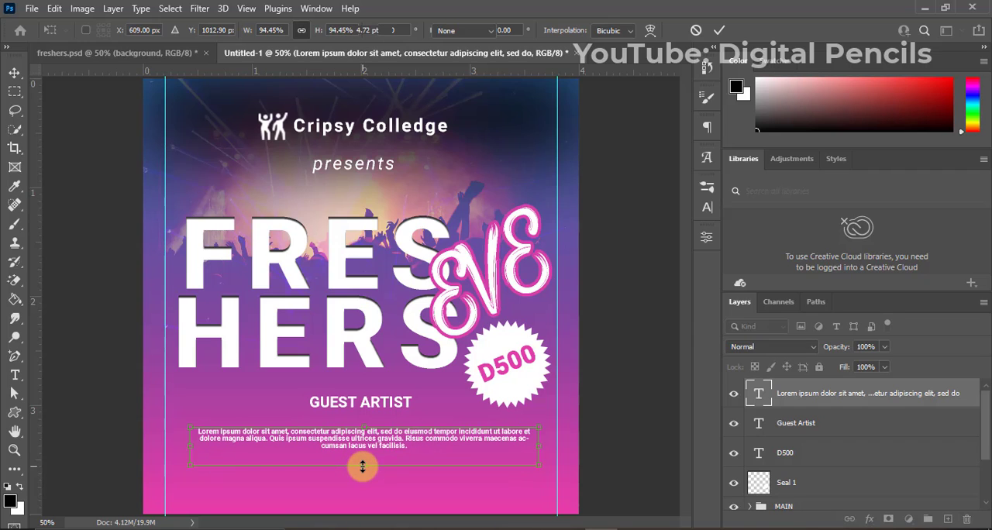
key("Return")
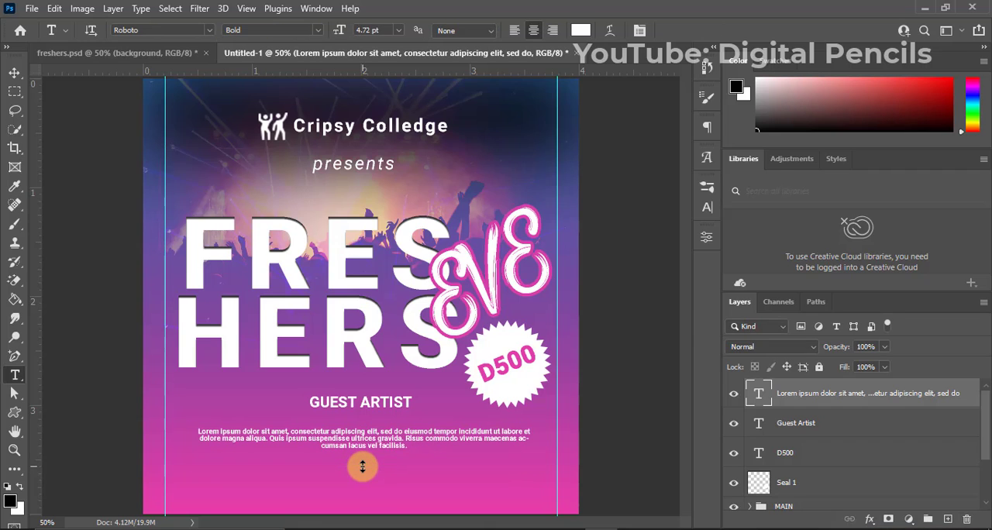
key("v")
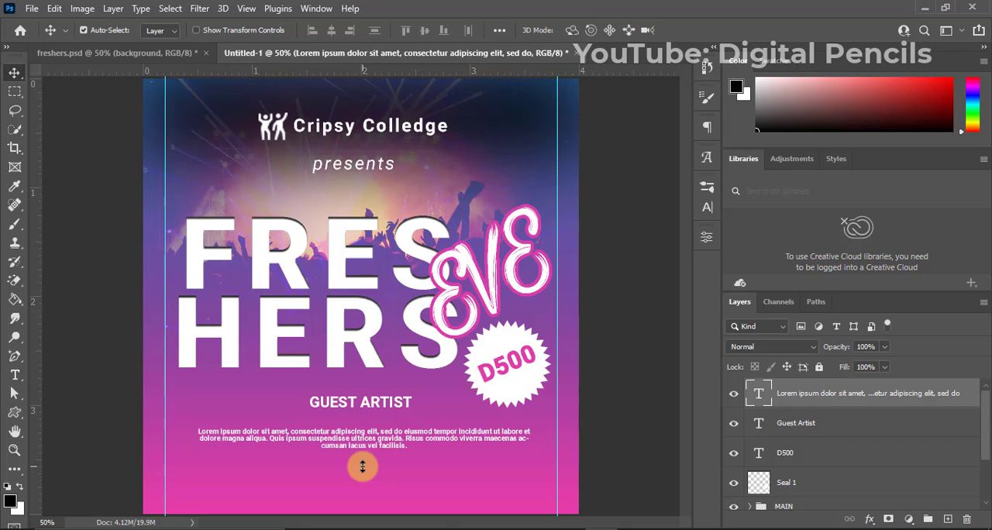
key("Up")
key("Up")
key("Up")
key("Up")
key("Up")
key("Up")
key("Up")
key("Up")
key("Up")
key("Up")
key("Up")
key("Up")
key("Up")
key("Up")
key("Up")
key("Up")
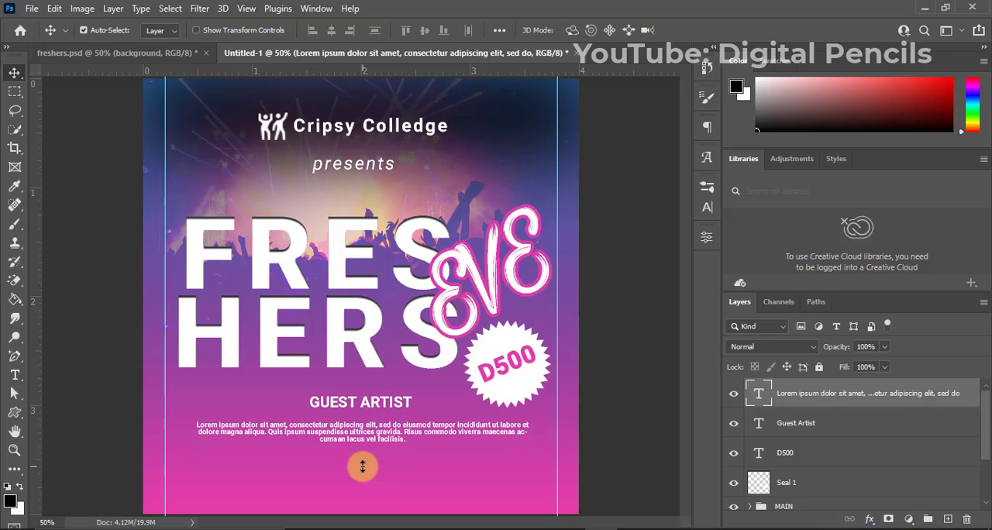
Centre the lorem ipsum paragraph horizontally on the canvas and fine-tune its vertical position slightly higher.
key("ctrl+a")
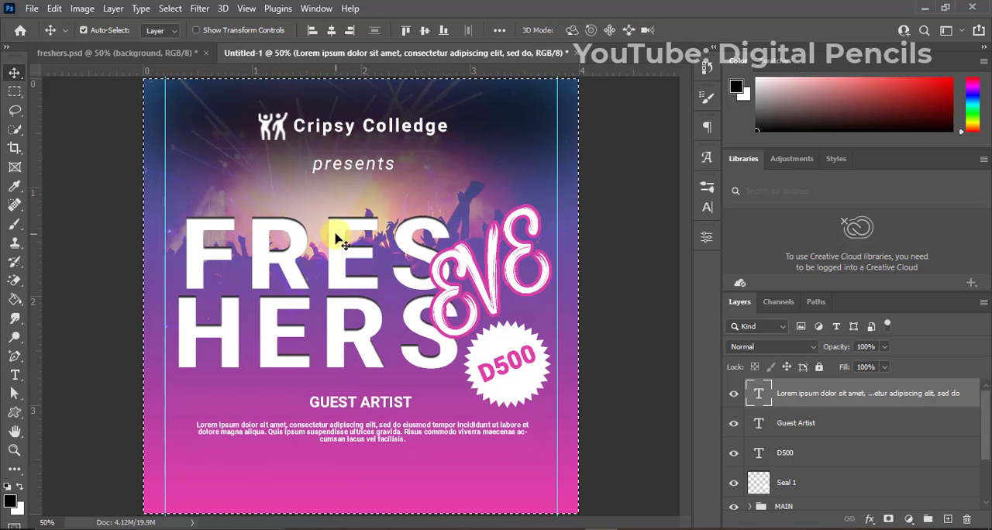
left_click(331, 30)
key("ctrl+d")
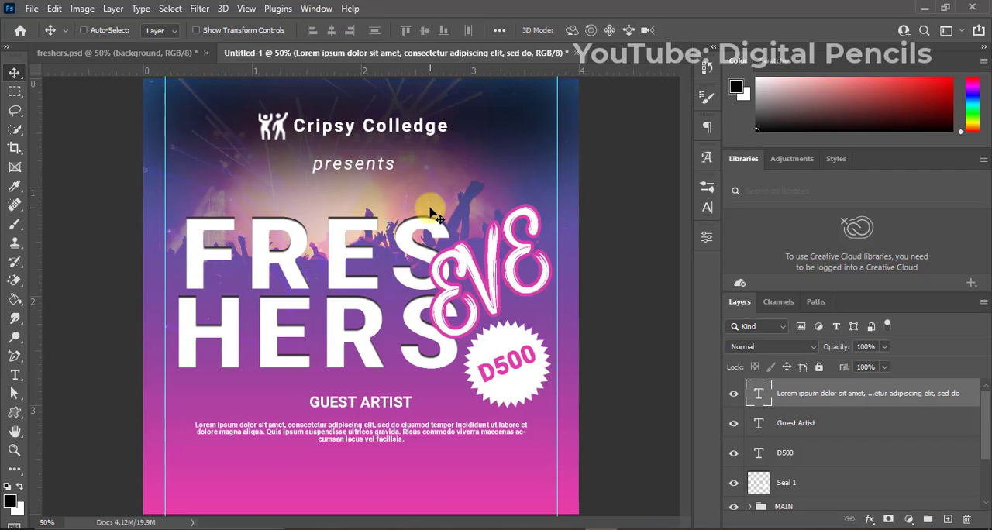
key("Up")
key("Up")
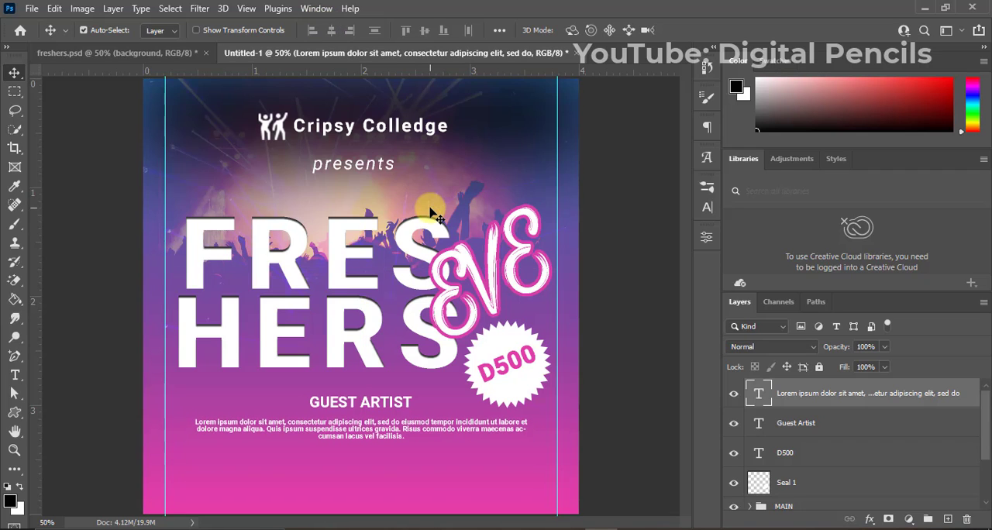
key("Up")
key("Up")
key("Down")
key("Down")
key("Down")
key("Down")
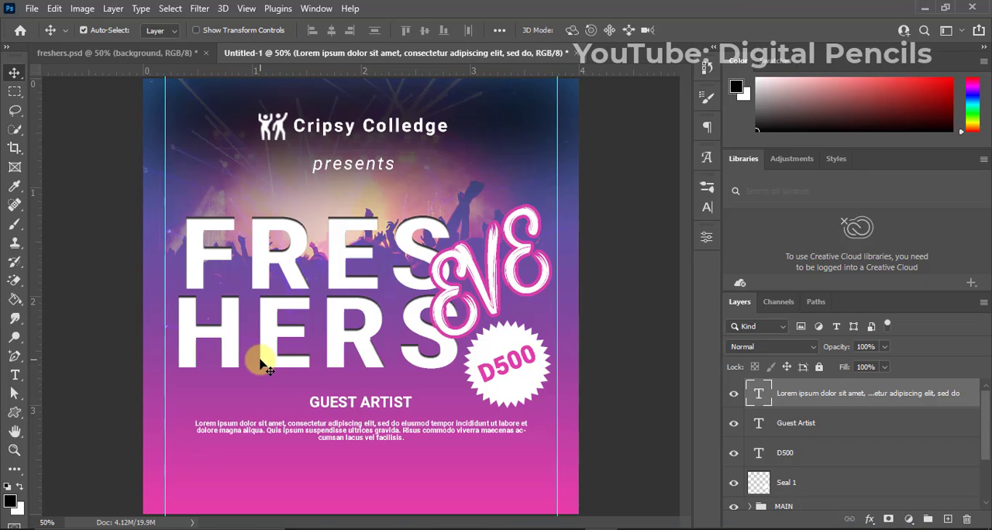
Place the "time" image from the freshers folder into the flyer, over the lower part of "HERS".
mouse_move(364, 527)
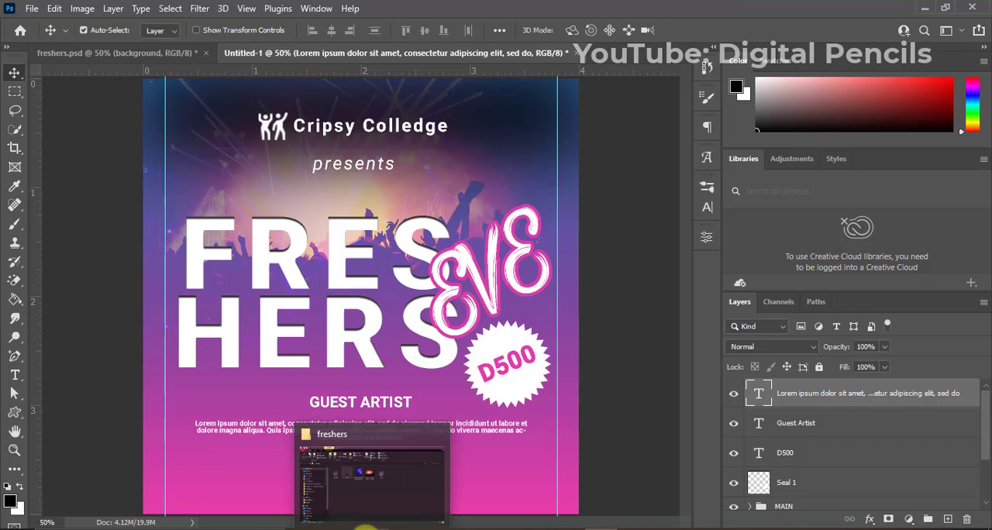
left_click(357, 496)
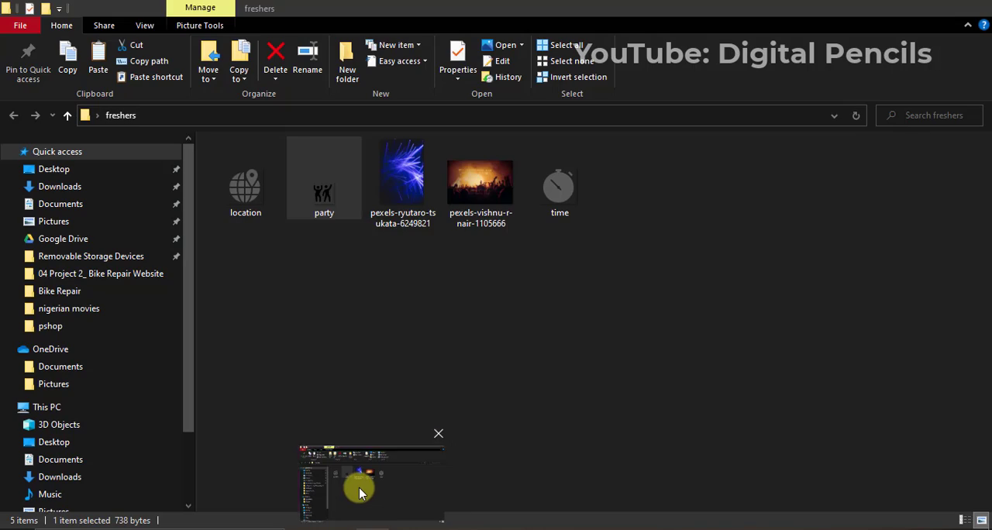
left_click(553, 200)
left_click_drag(408, 504, 374, 468)
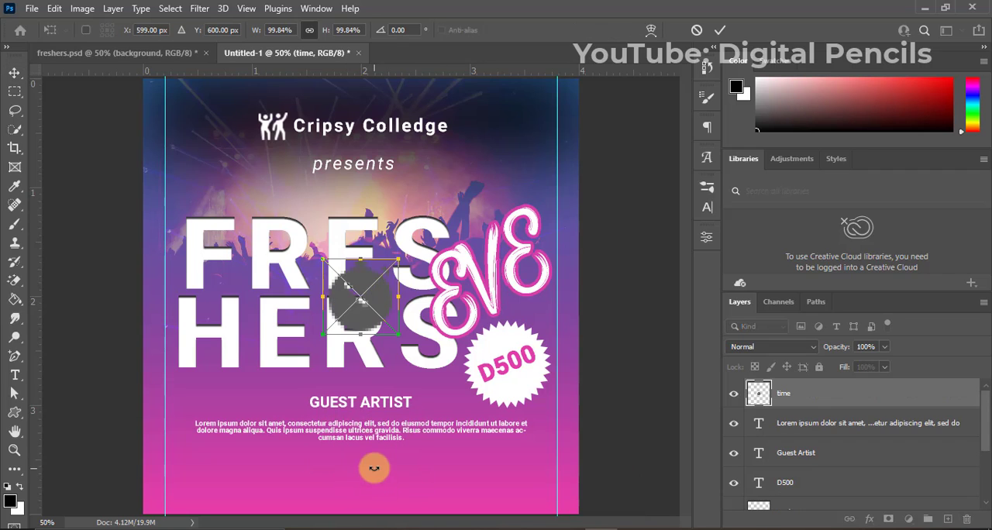
left_click_drag(367, 316, 382, 365)
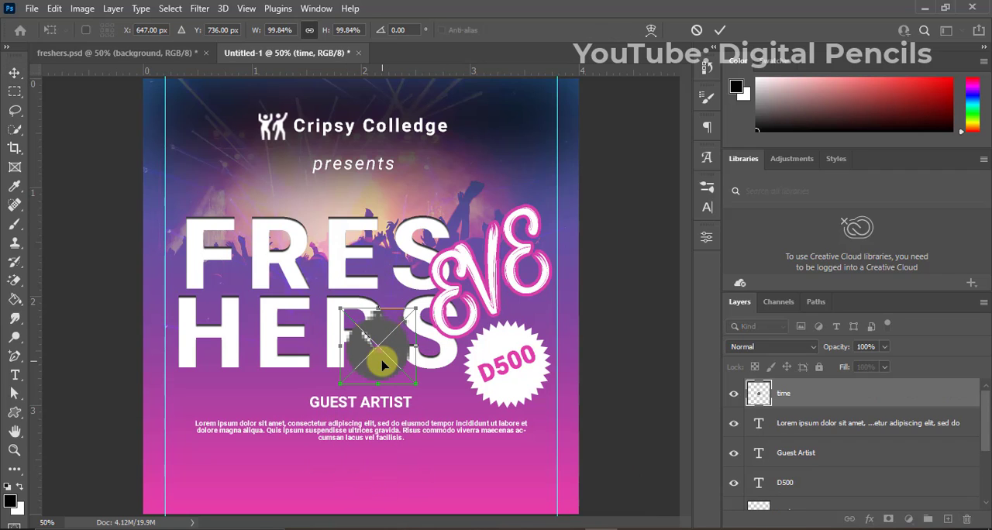
key("Return")
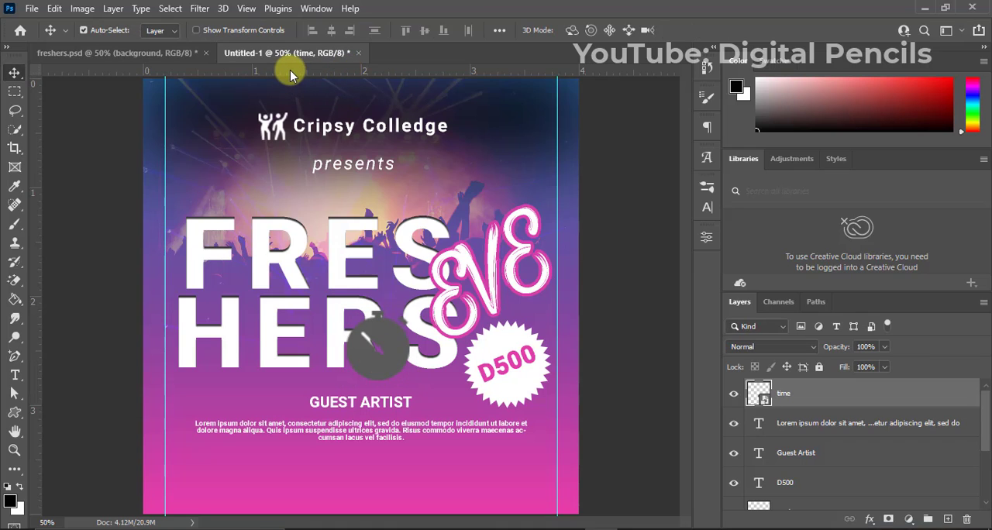
Add two horizontal guides below the paragraph and shrink the stopwatch icon to sit between them, just right of the flyer's centre.
left_click_drag(291, 71, 322, 482)
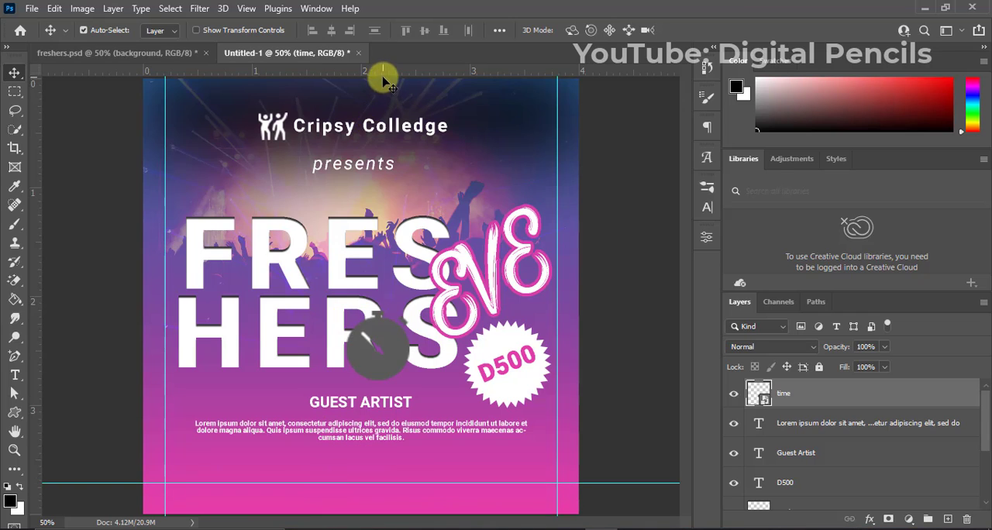
left_click_drag(383, 68, 417, 462)
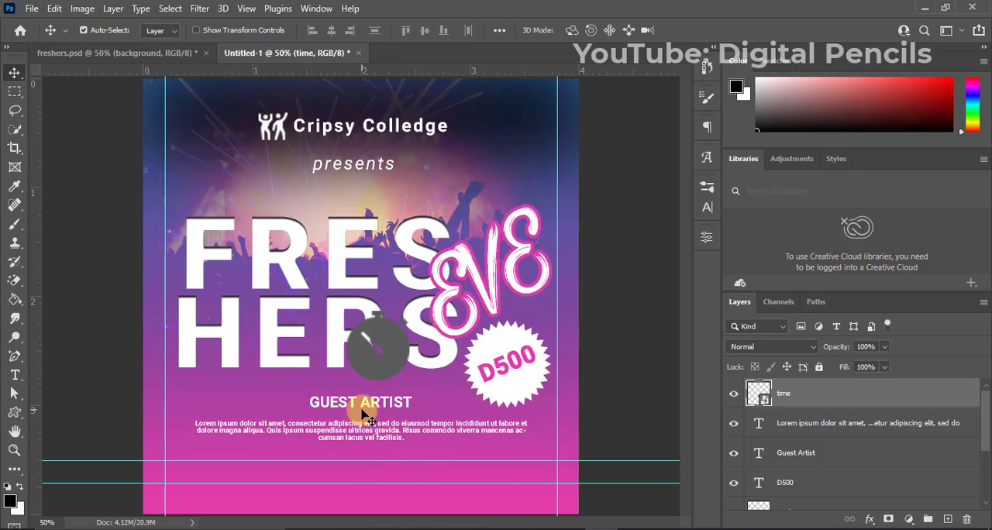
left_click_drag(380, 366, 213, 479)
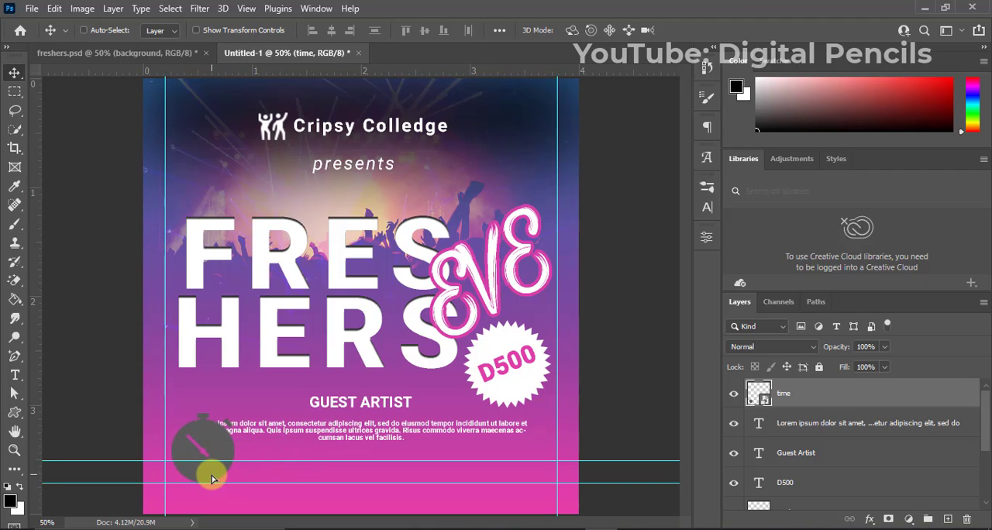
key("ctrl+t")
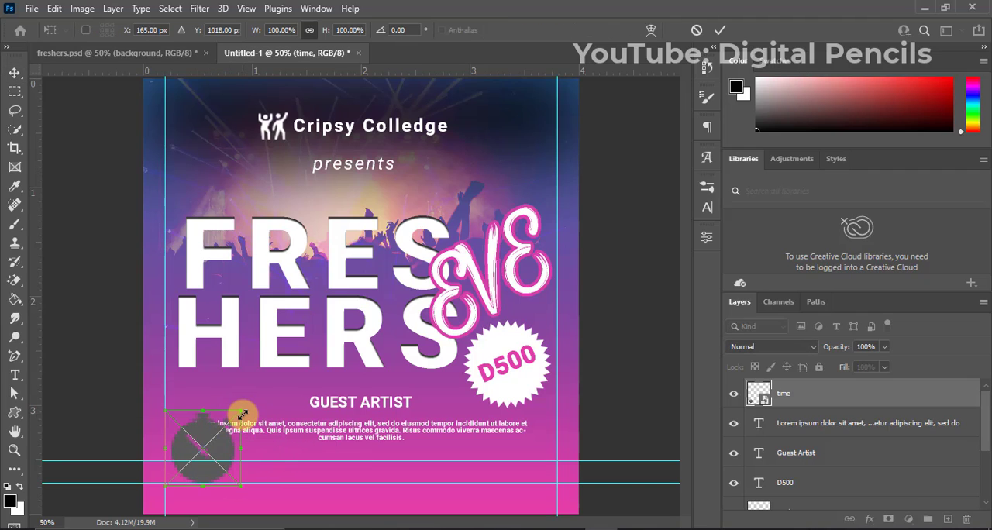
left_click_drag(242, 413, 408, 471)
key("Return")
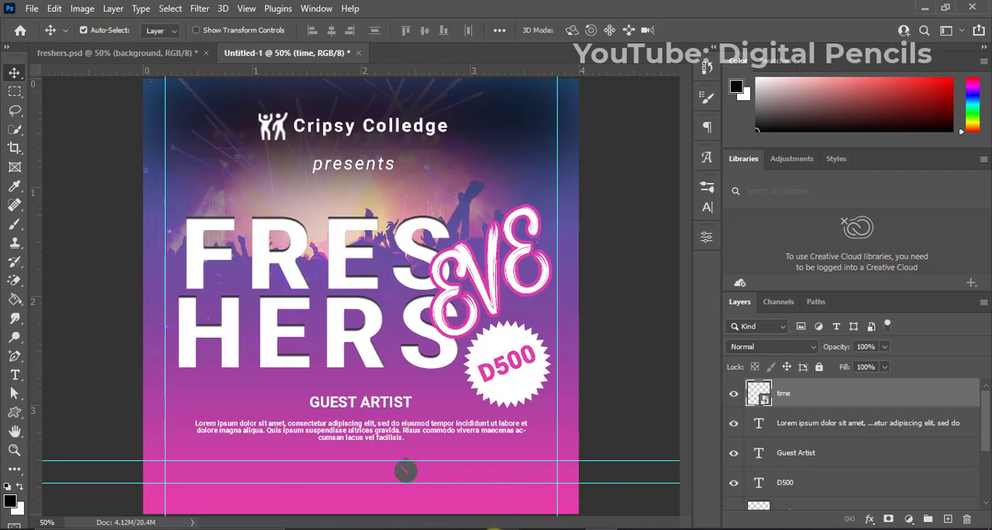
Place the "location" image from the freshers folder, scaled to about 37%, between the horizontal guides near the flyer's left side.
left_click(375, 529)
left_click(261, 174)
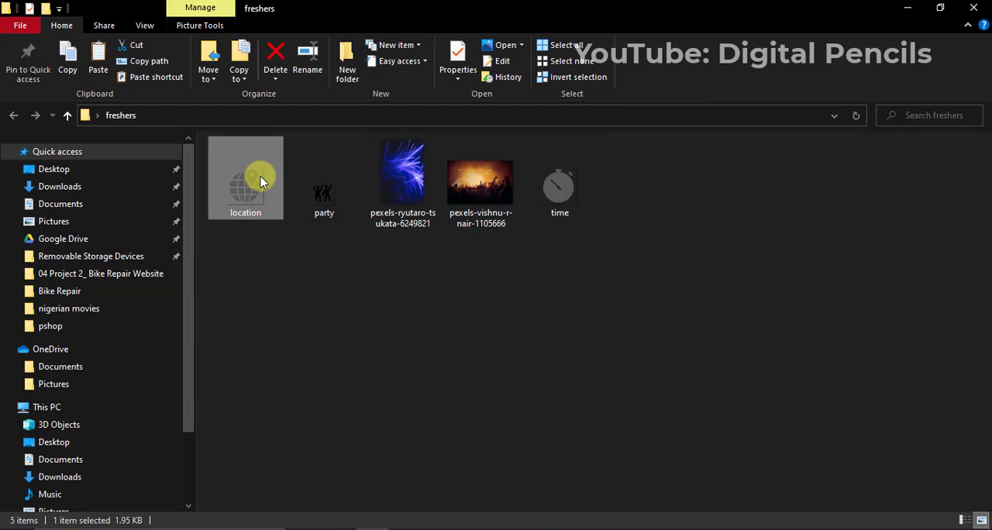
left_click_drag(251, 190, 211, 474)
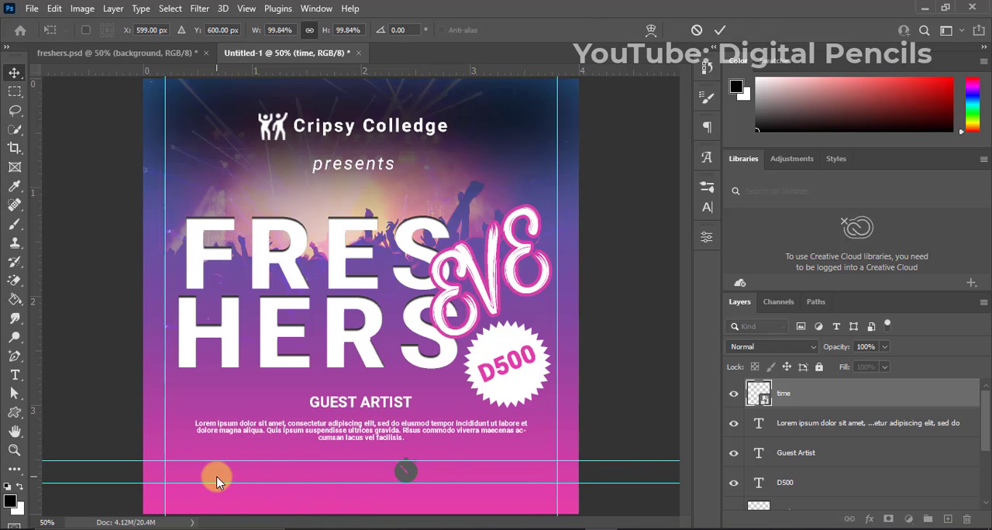
left_click_drag(270, 425, 220, 444)
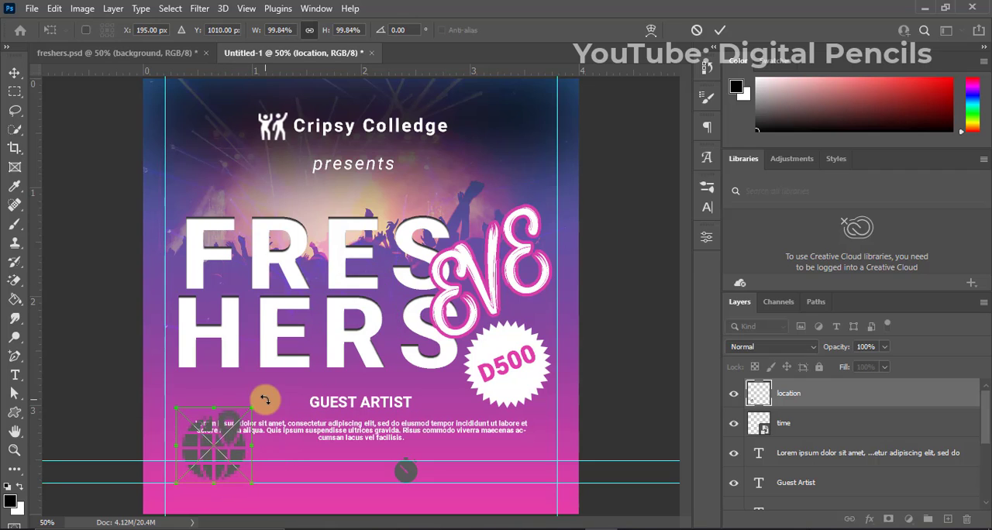
left_click_drag(253, 409, 208, 473)
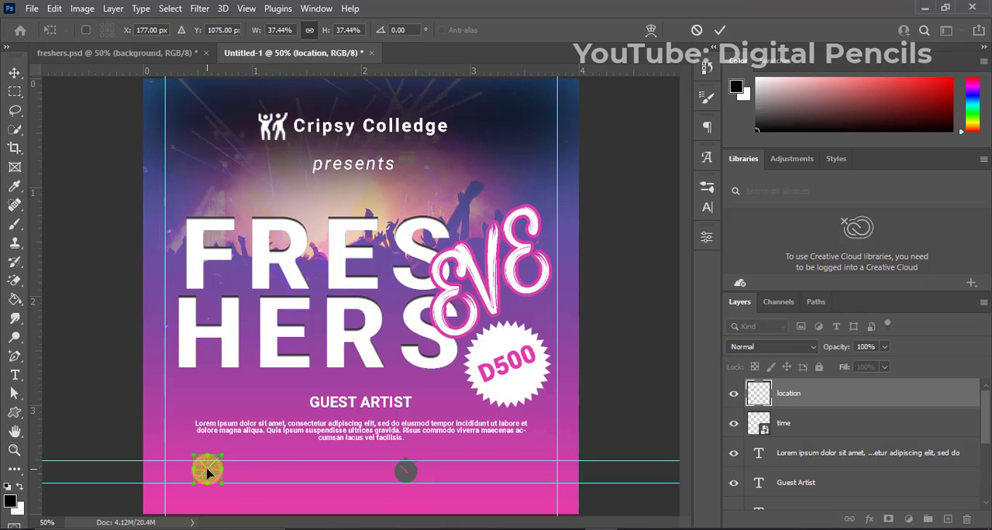
key("Return")
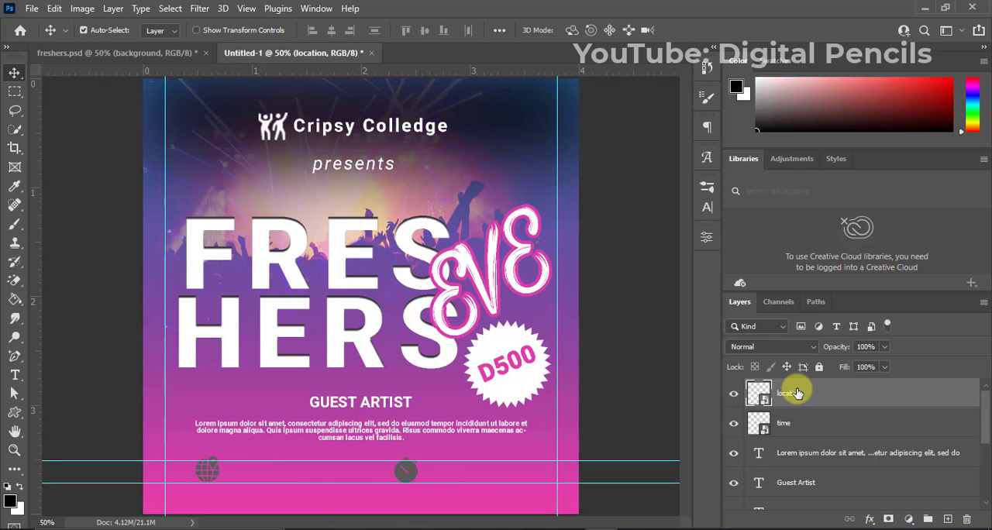
Apply a white Color Overlay at 100% opacity to the location layer.
right_click(798, 393)
left_click(692, 22)
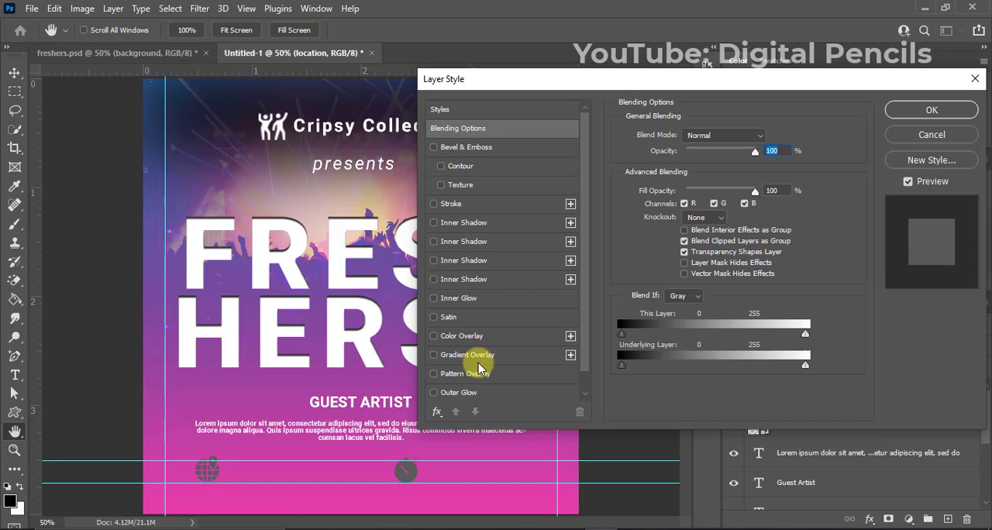
left_click(475, 338)
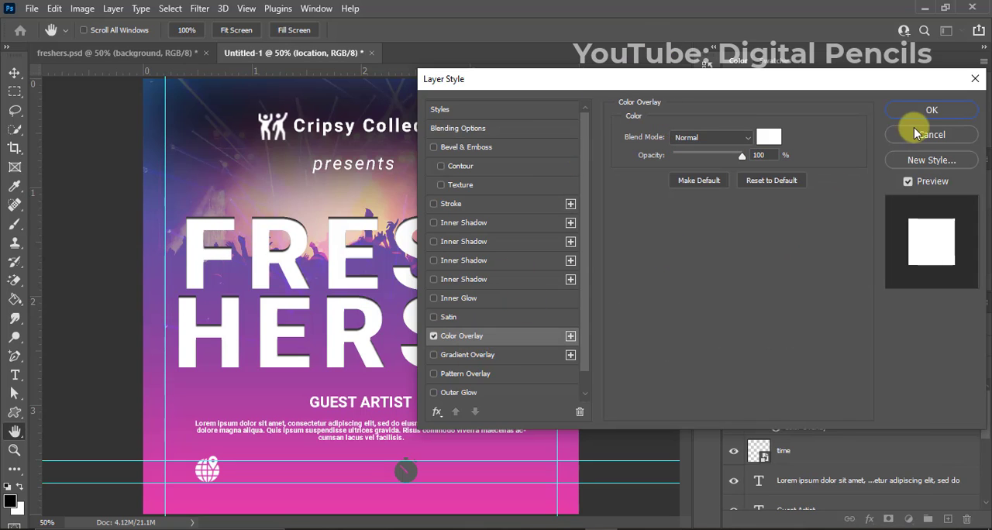
left_click(930, 113)
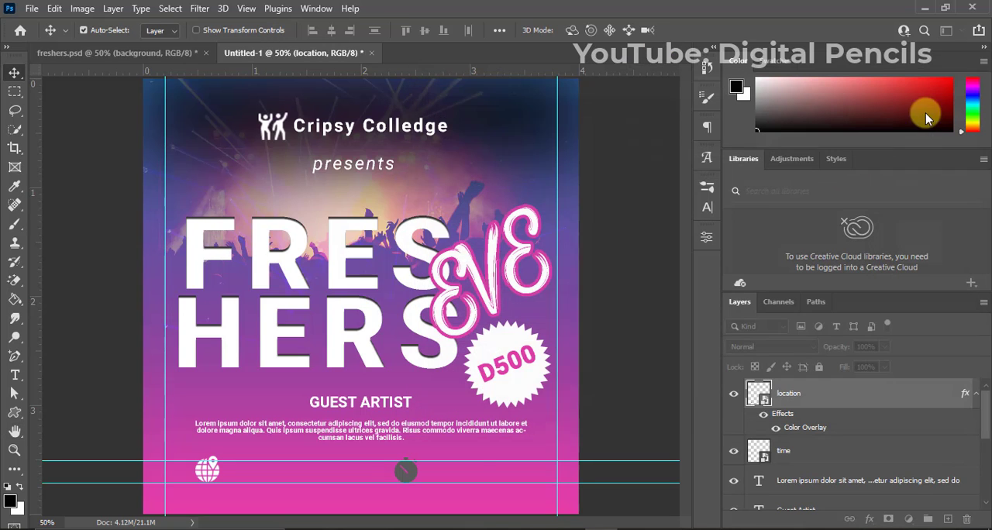
Apply a white Color Overlay at 100% opacity to the time layer.
right_click(814, 457)
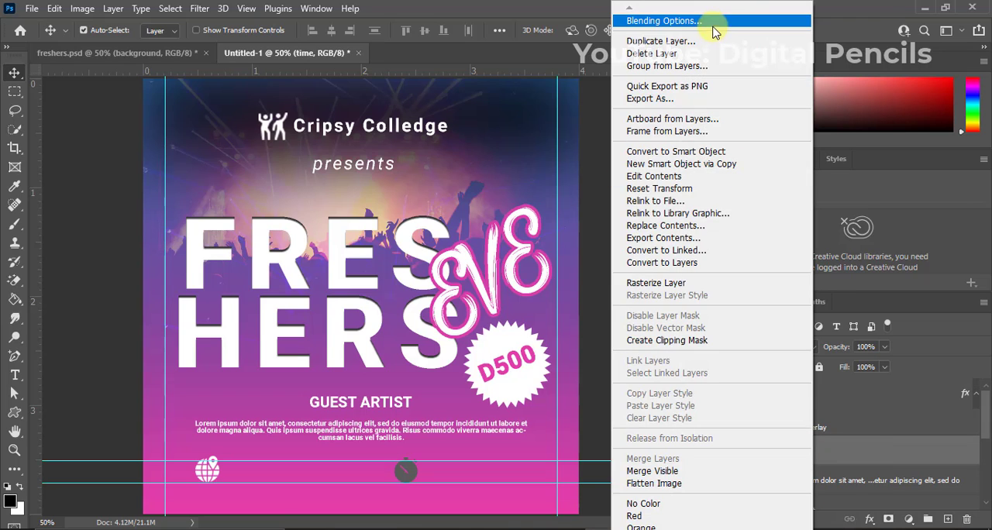
left_click(713, 23)
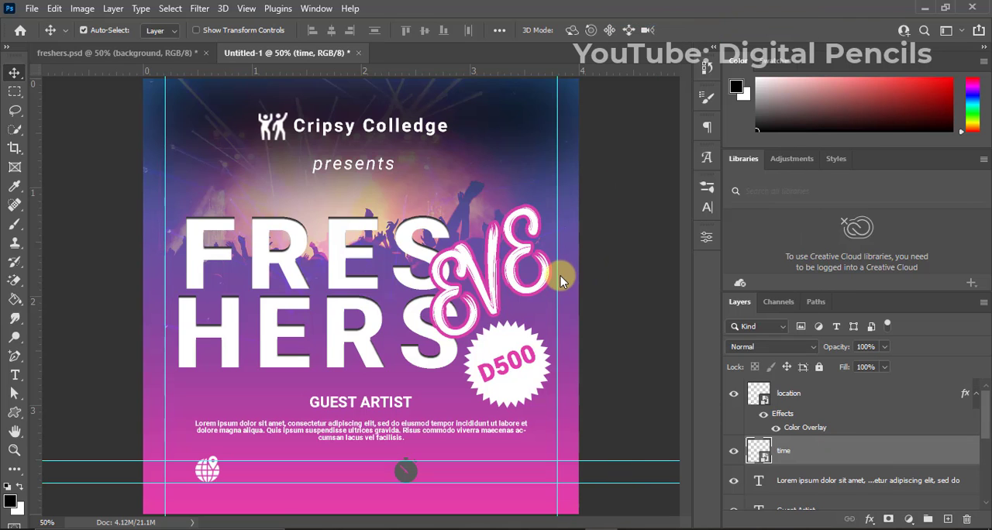
left_click(465, 338)
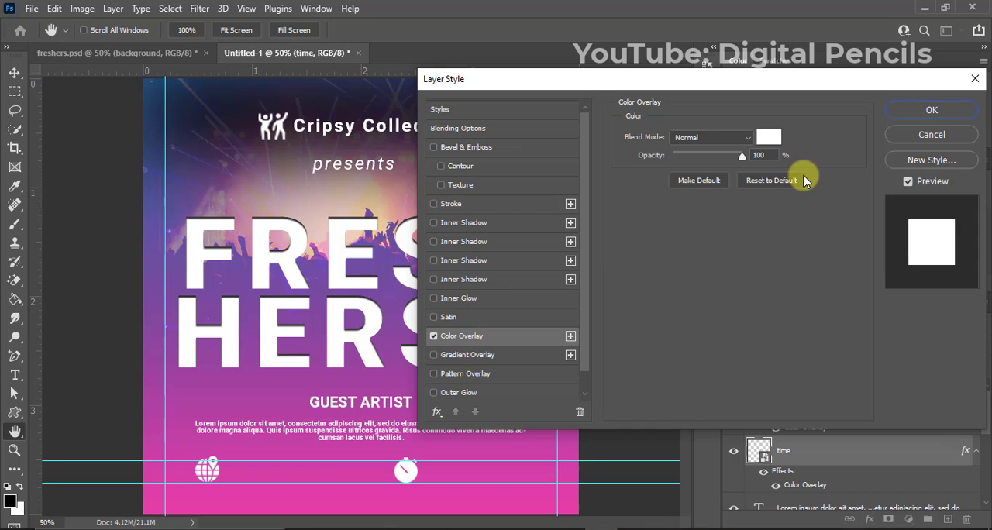
left_click(930, 110)
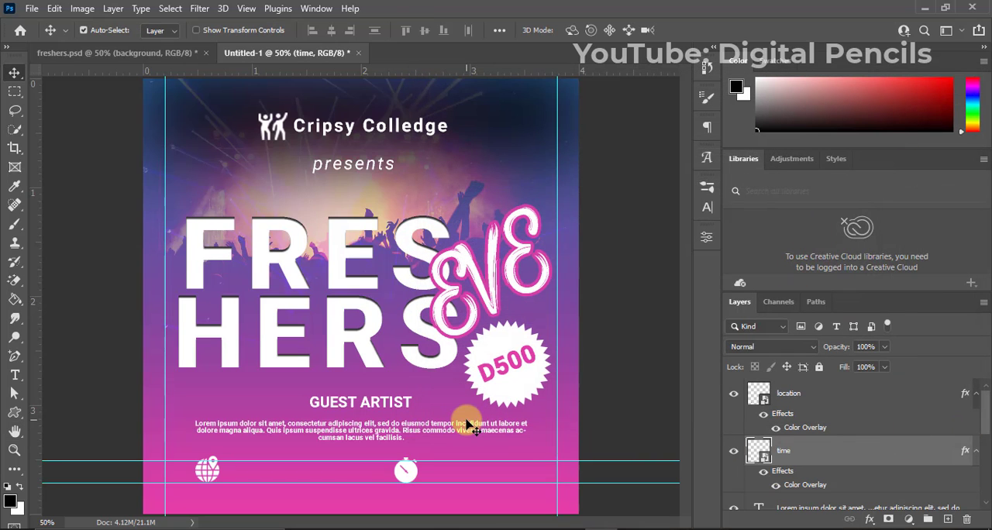
Hide the guides and add the text "Cripsy Arena" beside the location icon.
key("ctrl+semicolon")
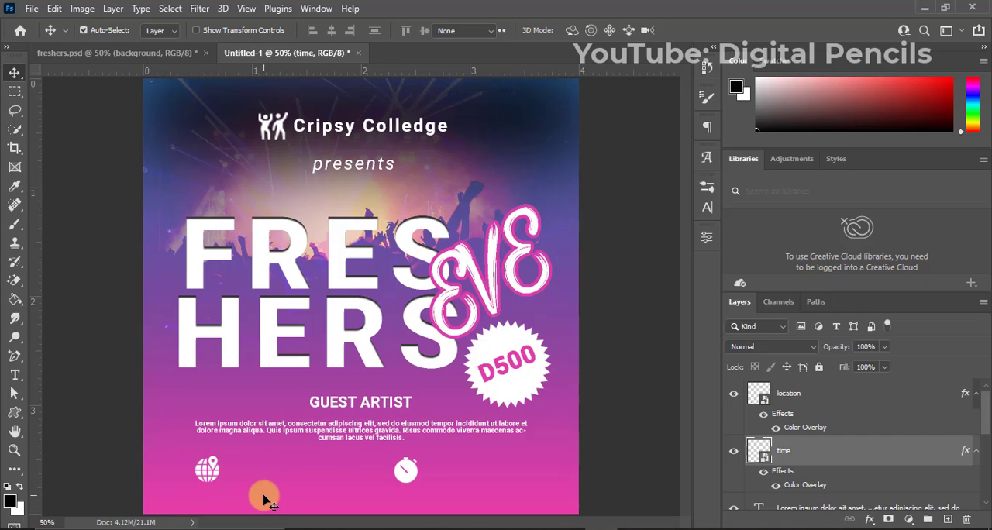
key("t")
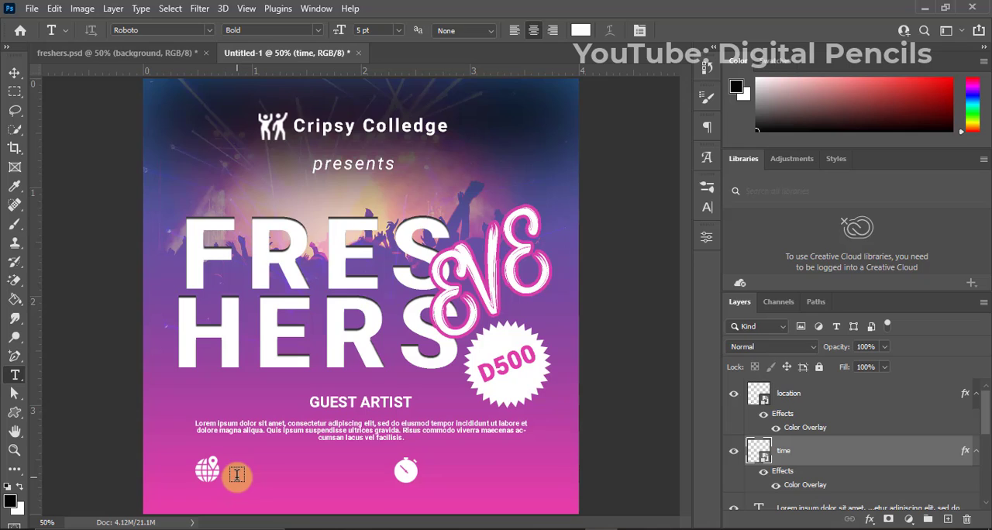
left_click(237, 474)
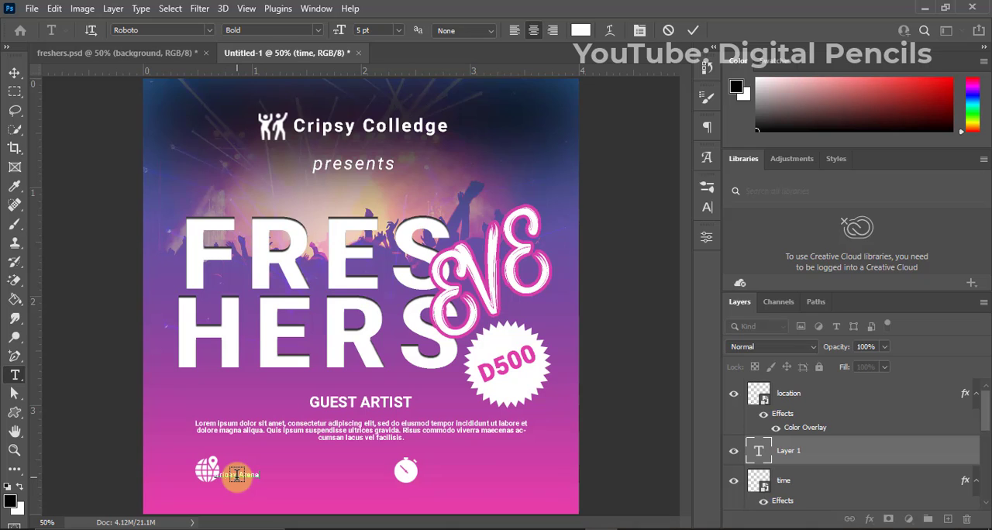
left_click(693, 31)
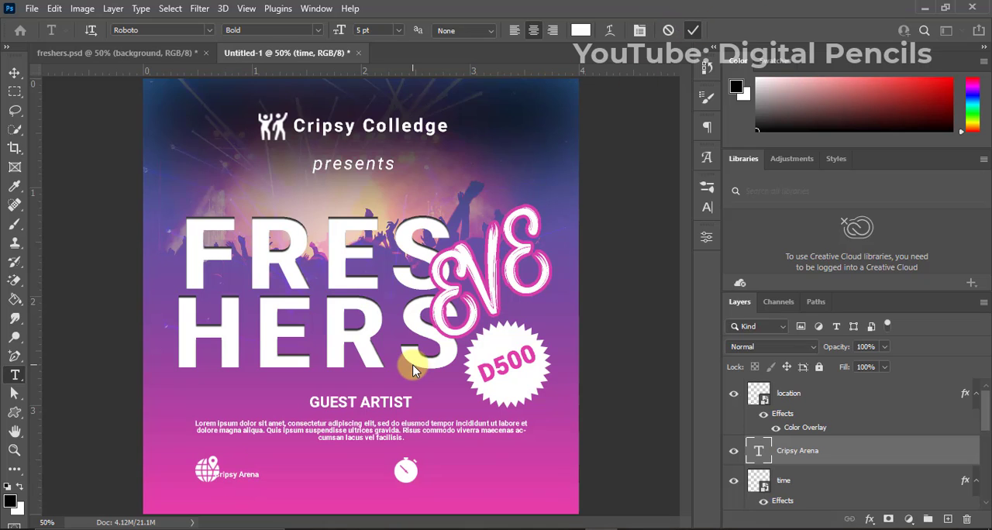
Set the "Cripsy Arena" text size to 10 pt and nudge it right until it clears the location icon.
key("v")
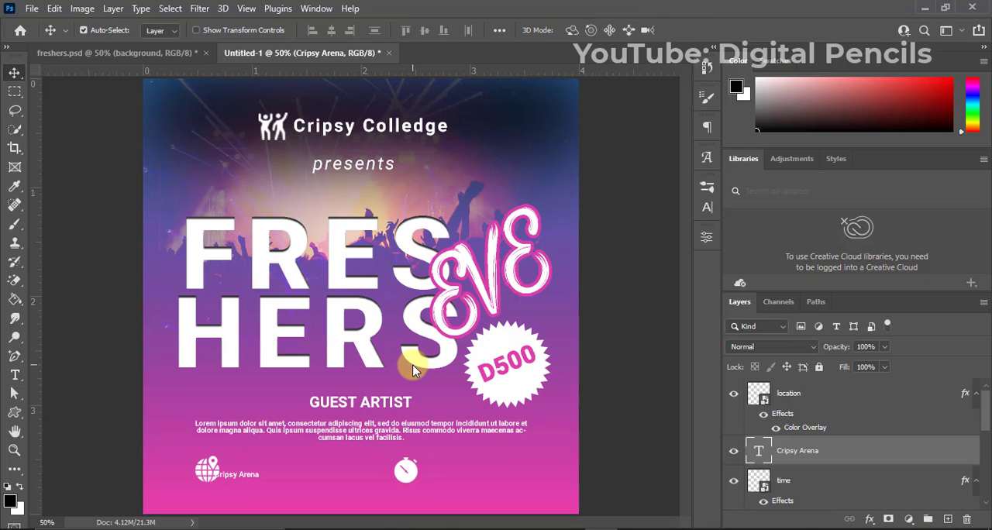
left_click(706, 203)
left_click(583, 227)
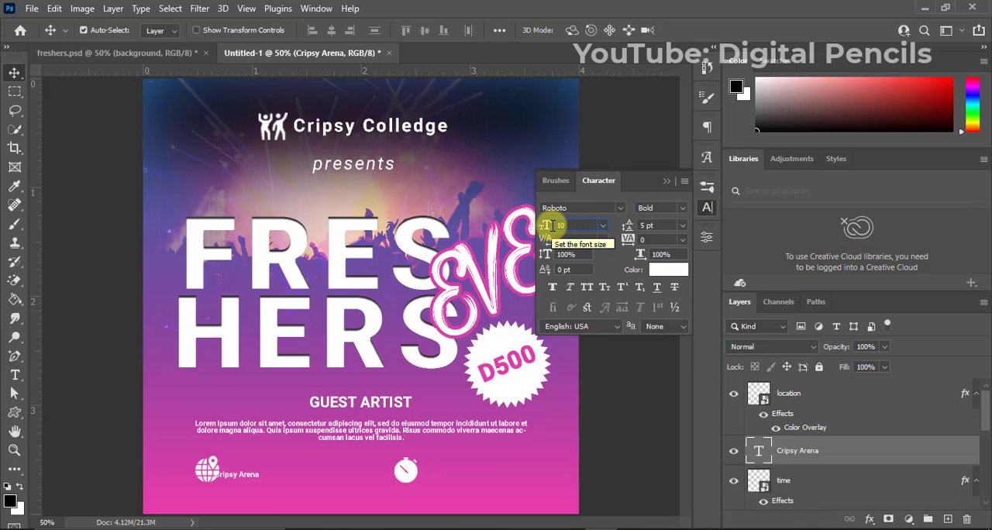
type("10")
key("Return")
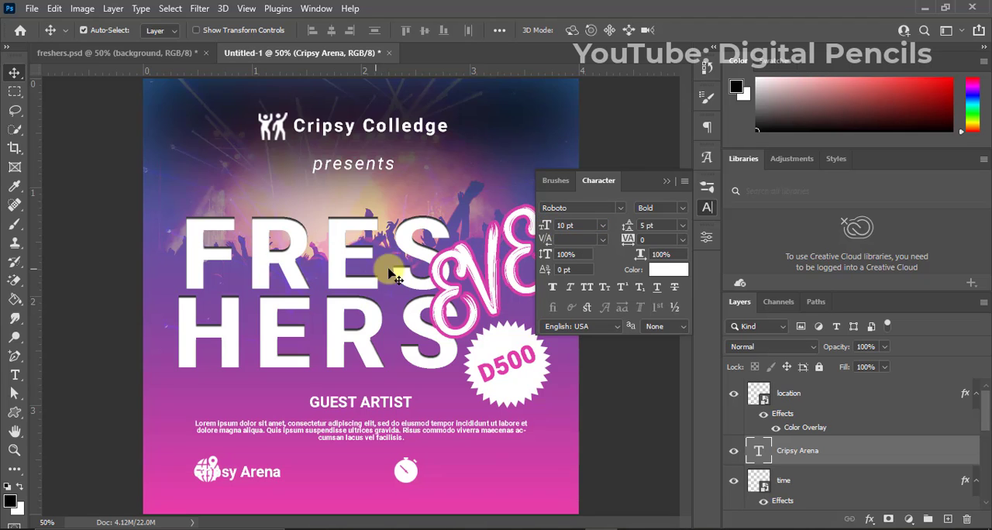
left_click(668, 182)
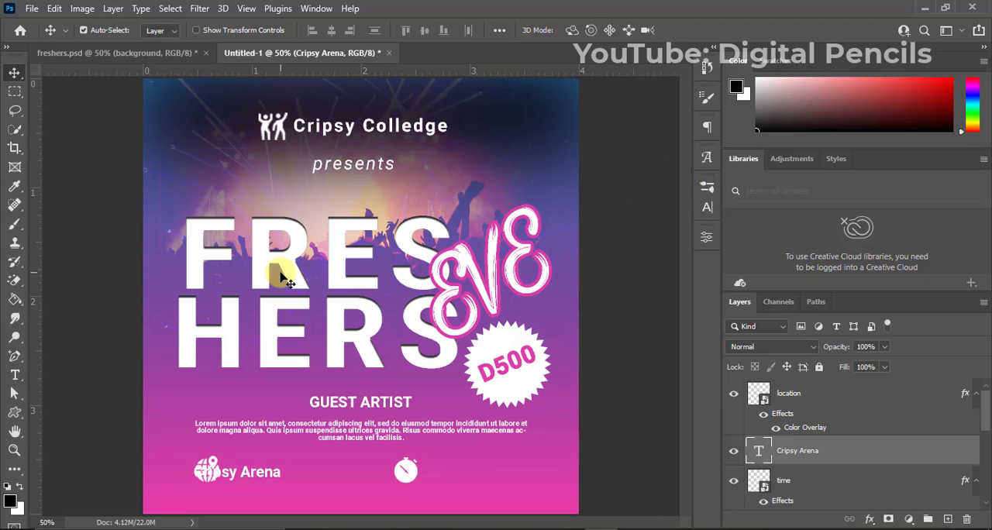
key("shift+Right")
key("shift+Right")
key("shift+Right")
key("shift+Right")
key("shift+Right")
key("shift+Right")
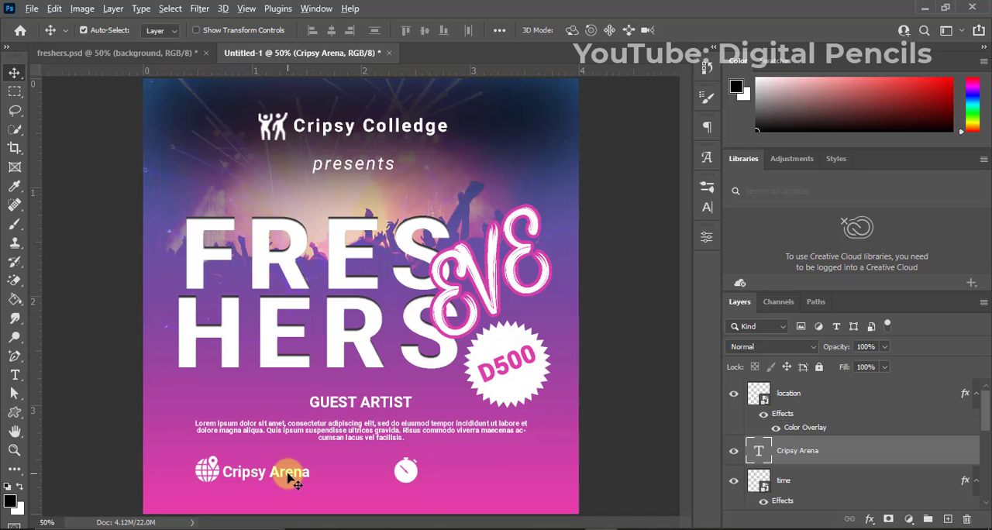
Duplicate the "Cripsy Arena" text beside the stopwatch icon and change the copy to read "4:00pm".
left_click_drag(289, 478, 489, 478)
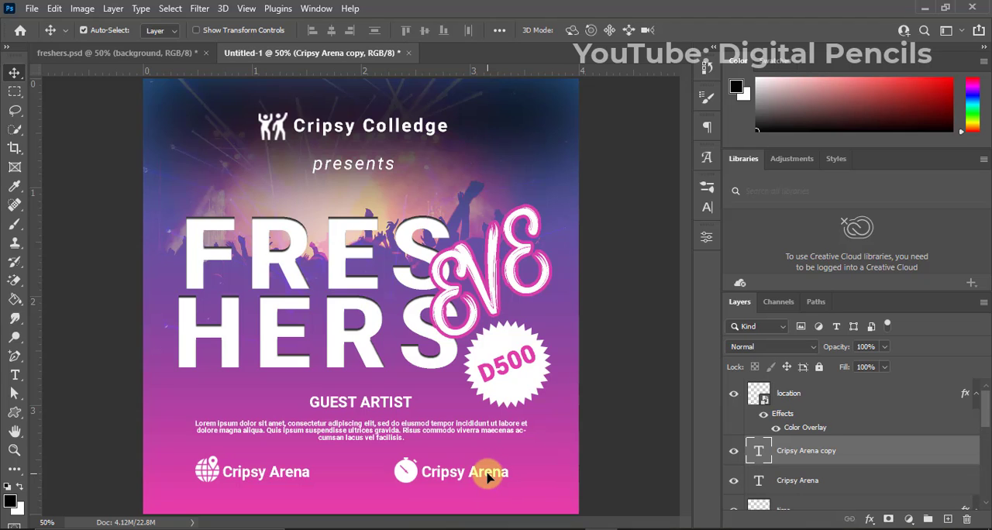
double_click(488, 480)
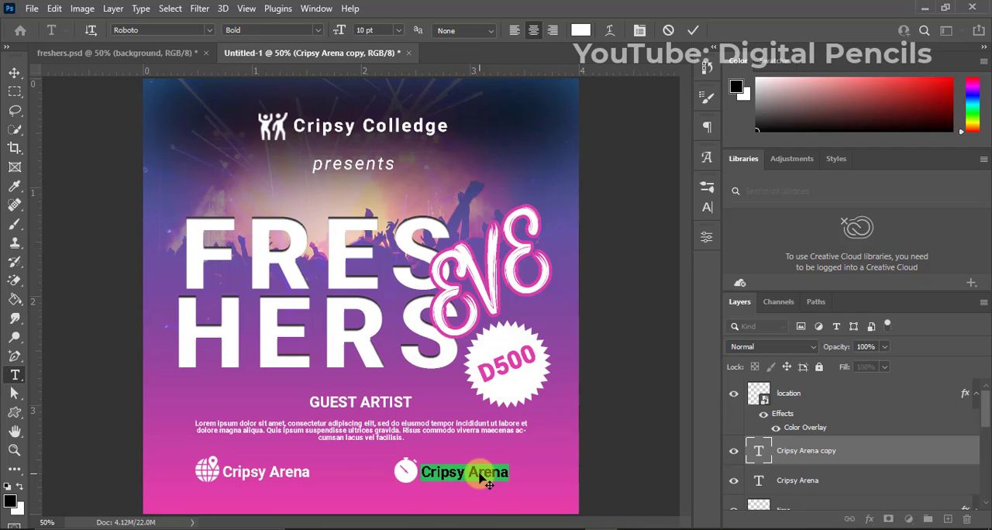
type("4:00pm")
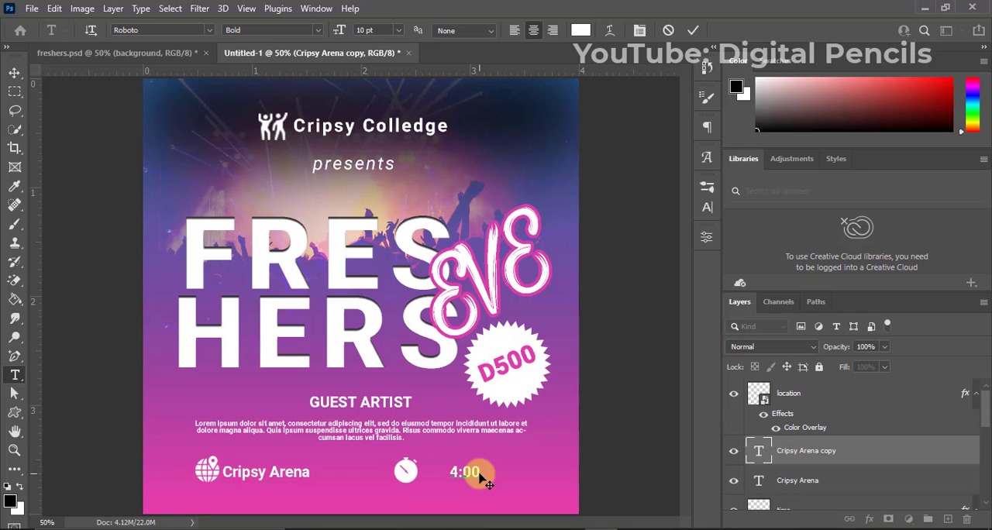
left_click(693, 29)
key("v")
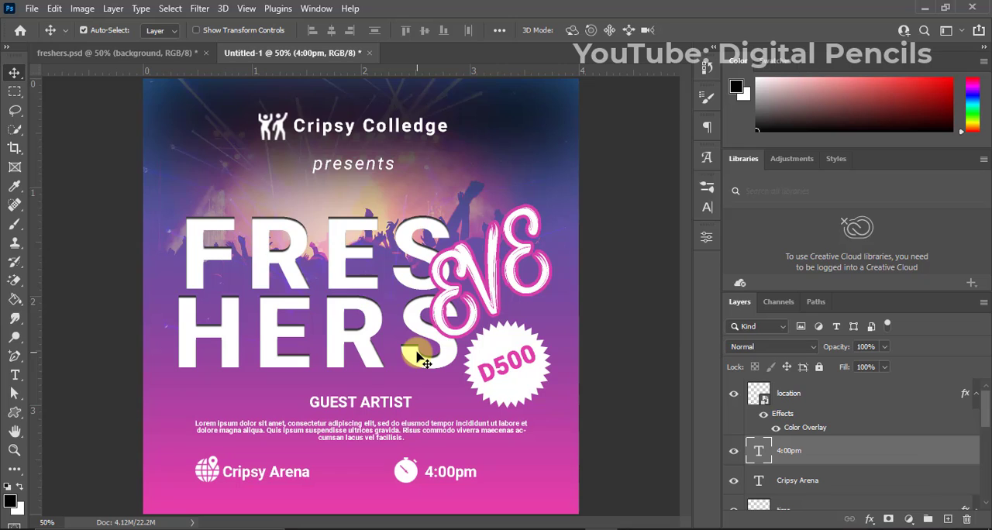
Add the text "Date: 21 September 2021" below the venue line near the flyer's lower edge.
key("t")
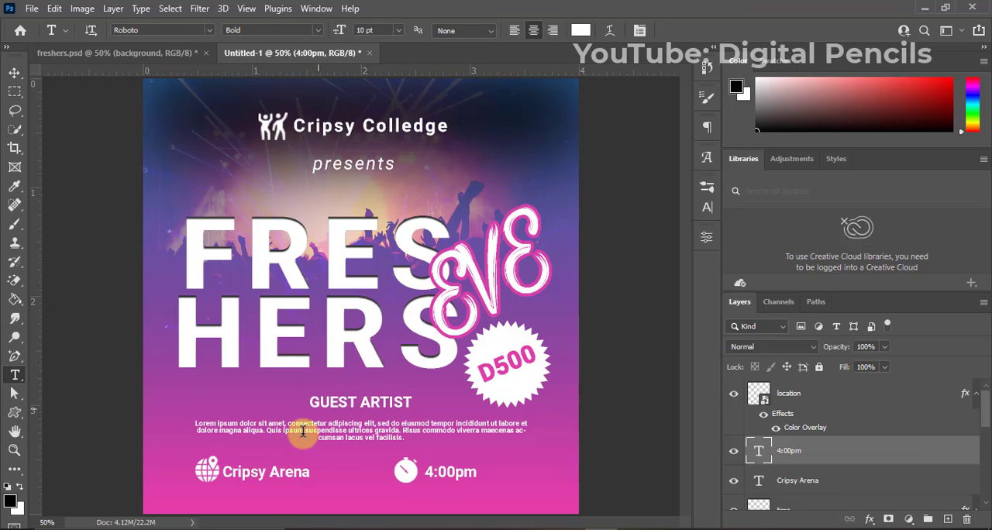
left_click(250, 503)
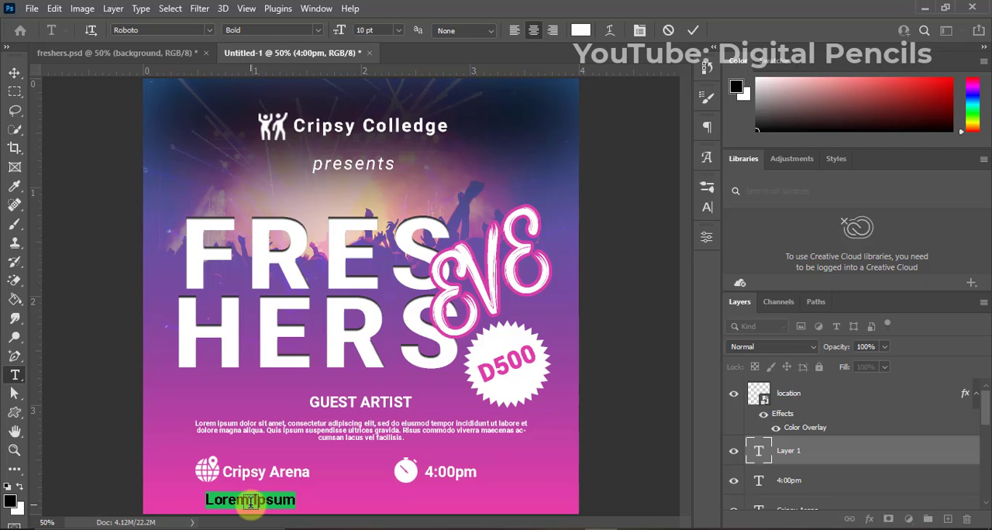
key("BackSpace")
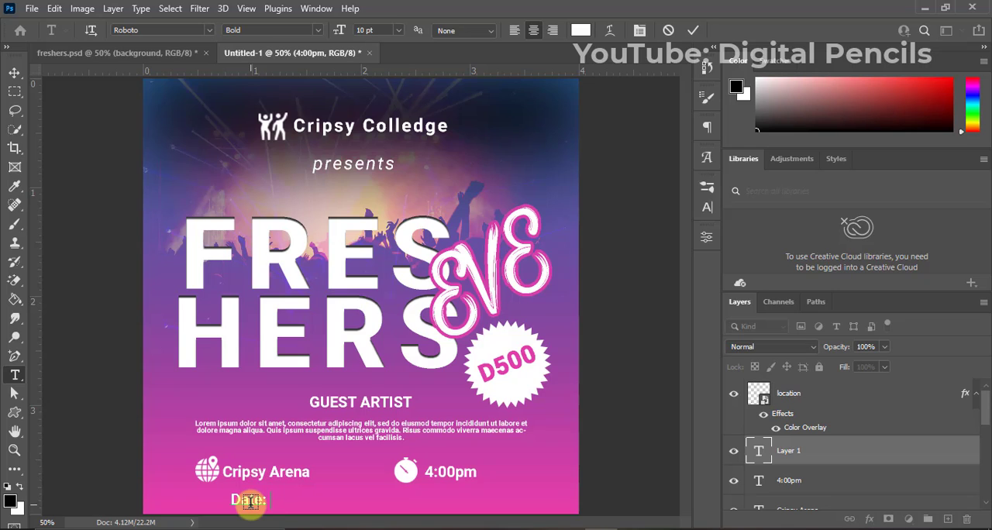
type("2")
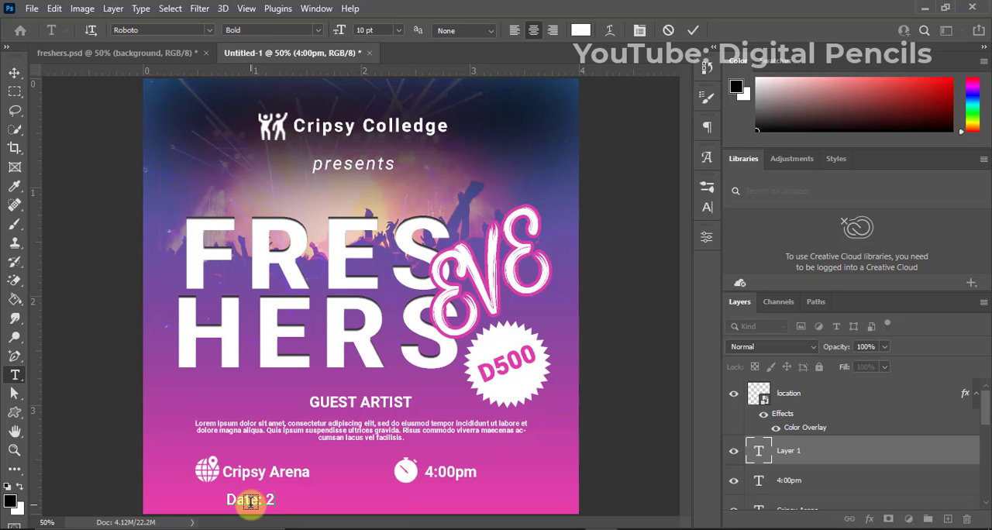
type("1 sept")
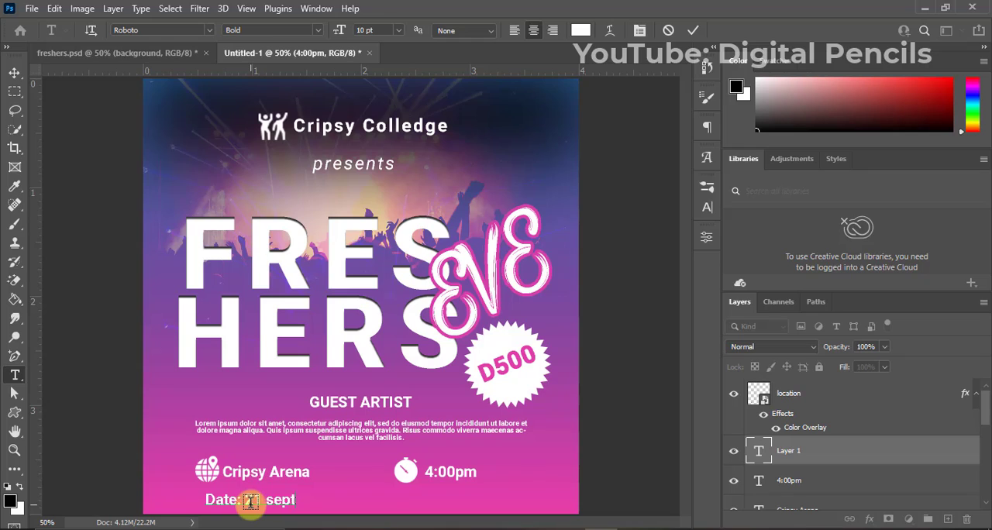
key("BackSpace")
key("BackSpace")
key("BackSpace")
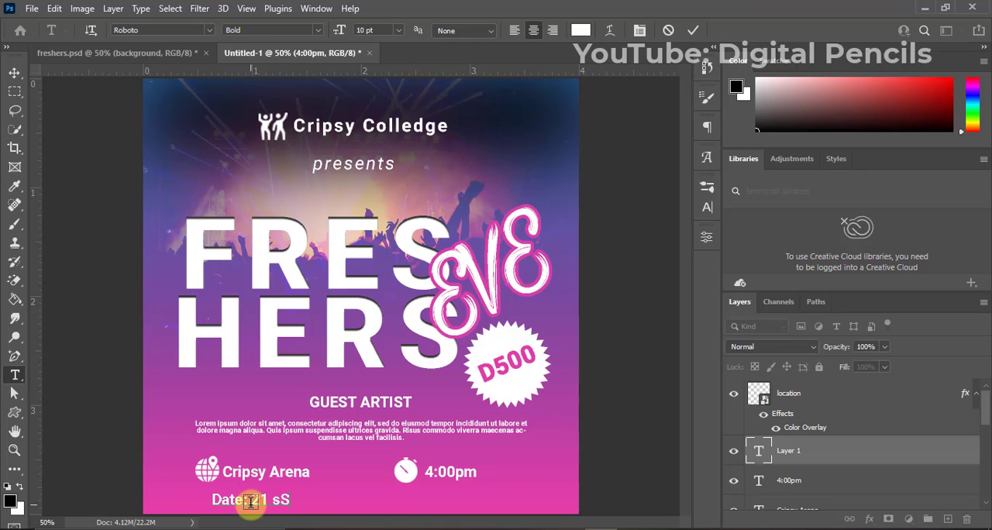
type("Septe")
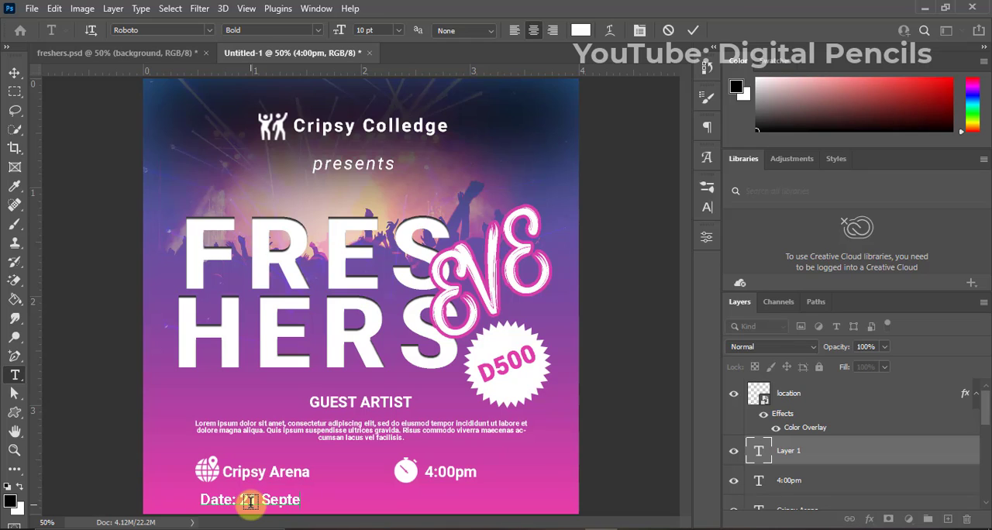
type("mber")
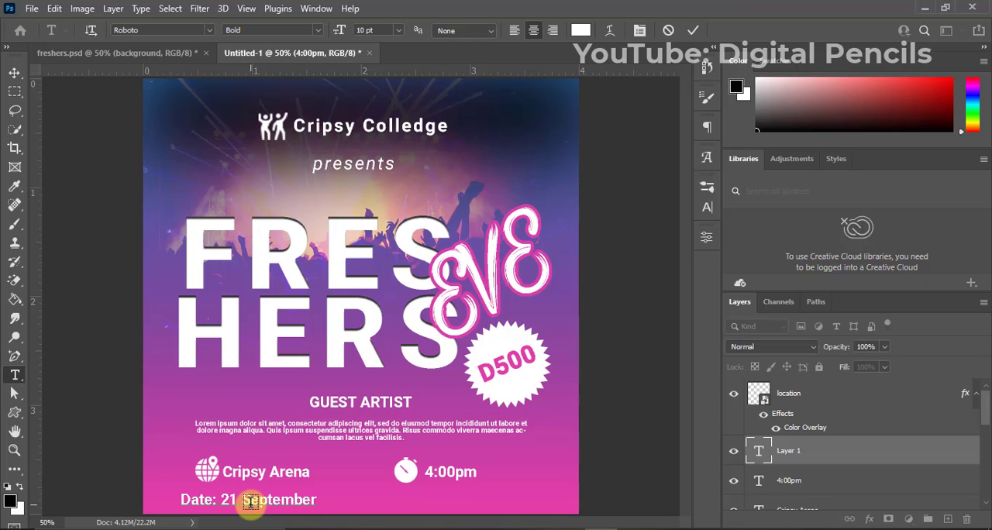
type(" 2021")
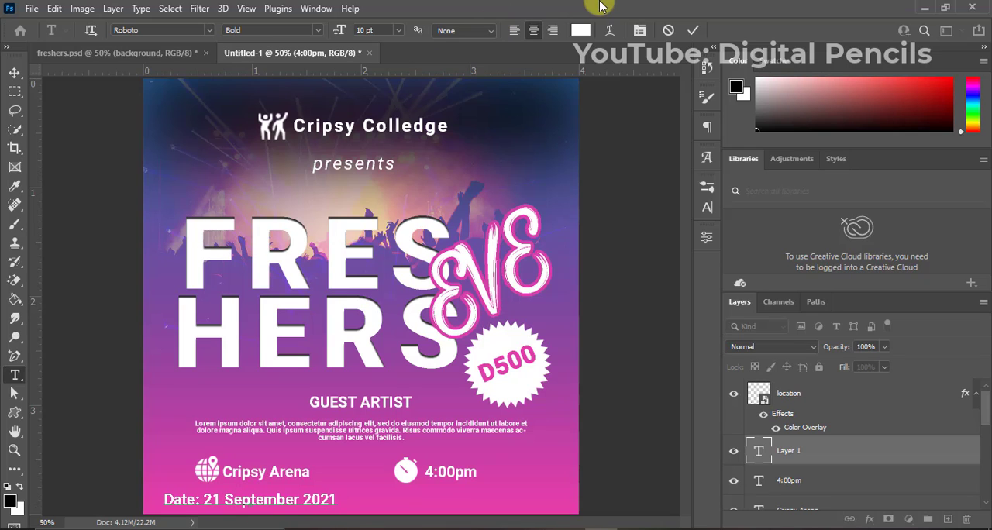
left_click(692, 29)
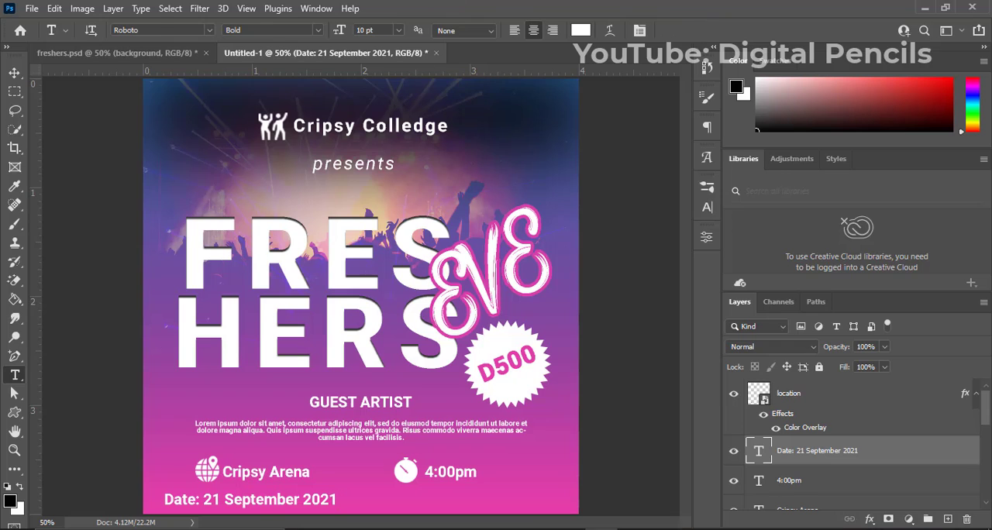
Center the date text horizontally on the canvas and clear the selection.
key("v")
key("ctrl+a")
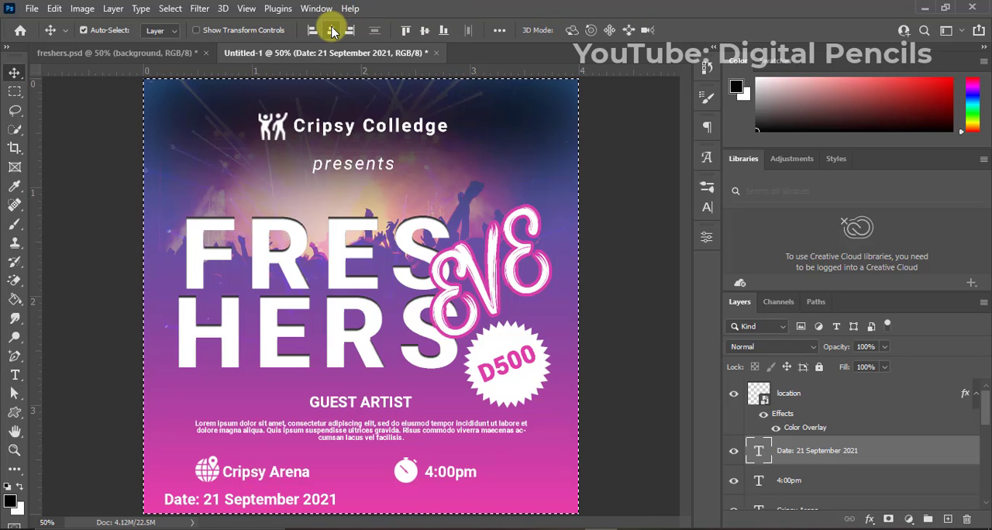
left_click(331, 30)
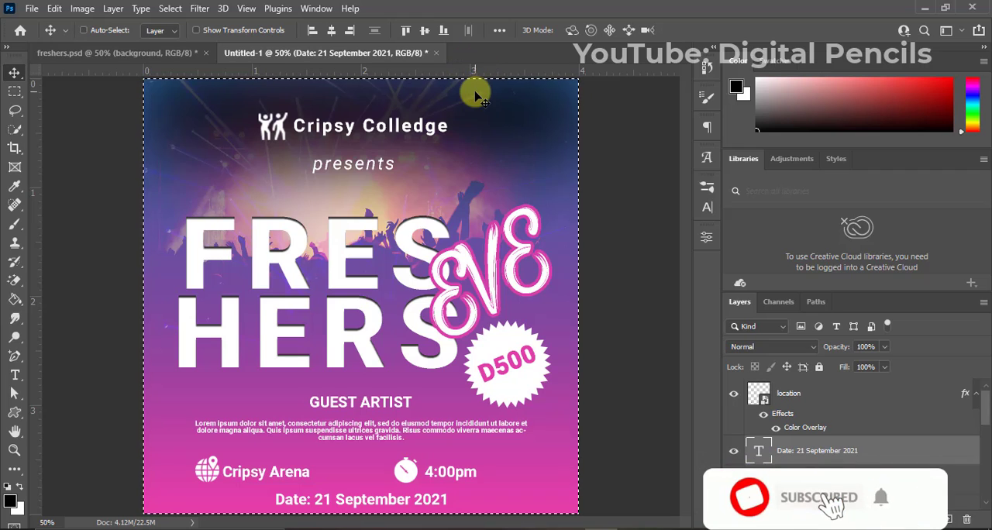
key("ctrl+d")
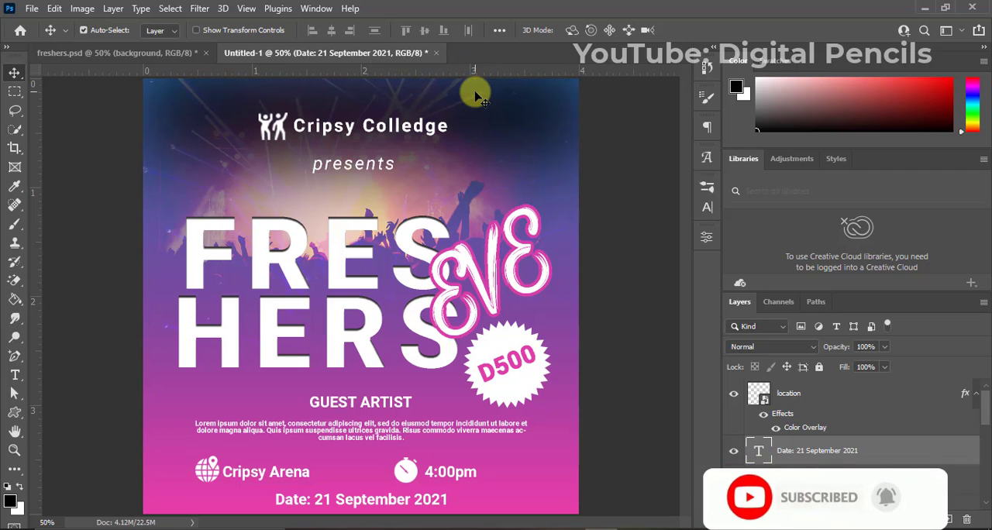